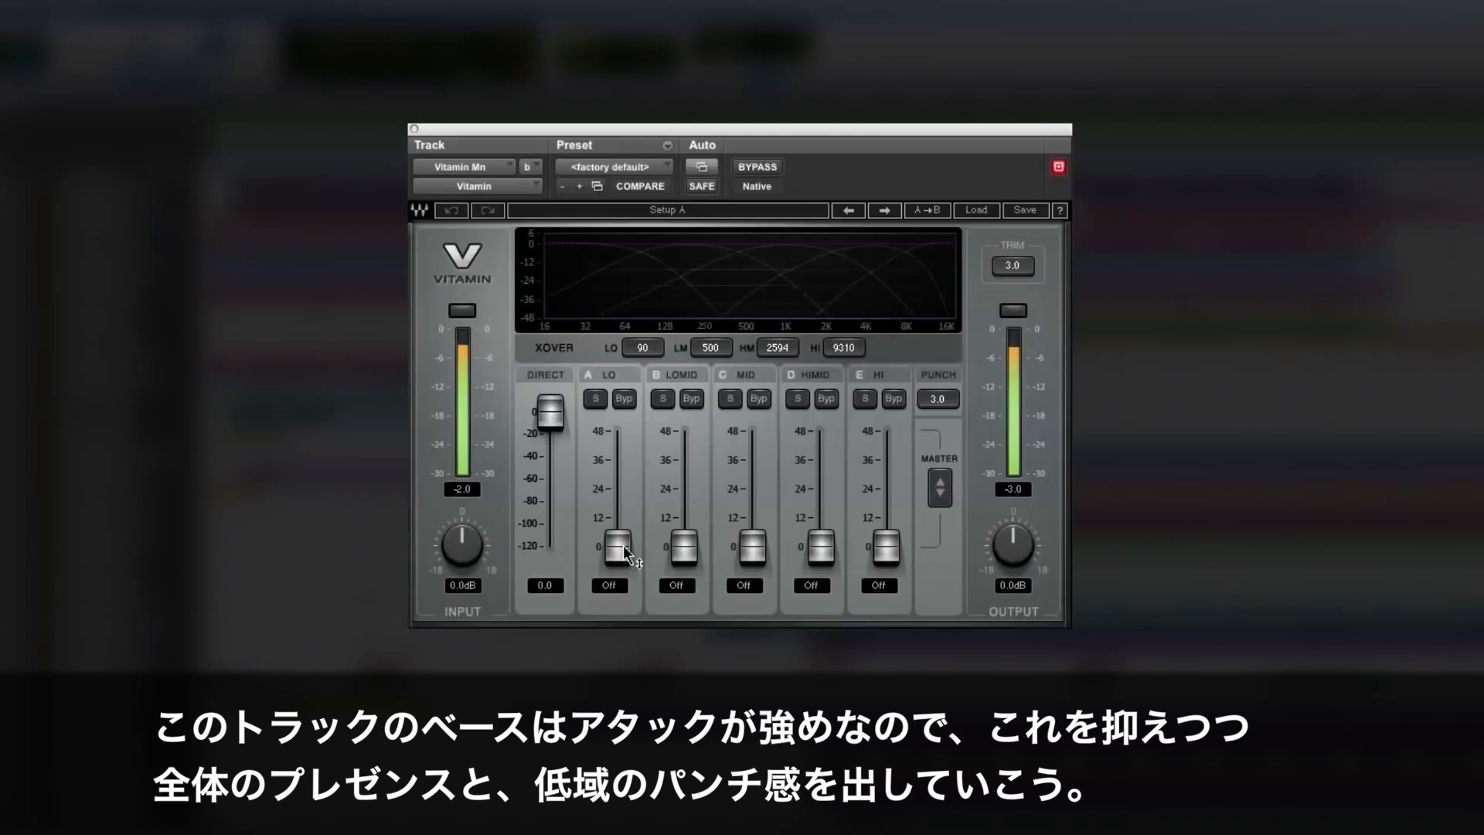
With the LO band soloed, set the low crossover to 130 Hz and the LO fader to 35.5, and release the solo
left_click(601, 400)
left_click_drag(623, 561, 626, 471)
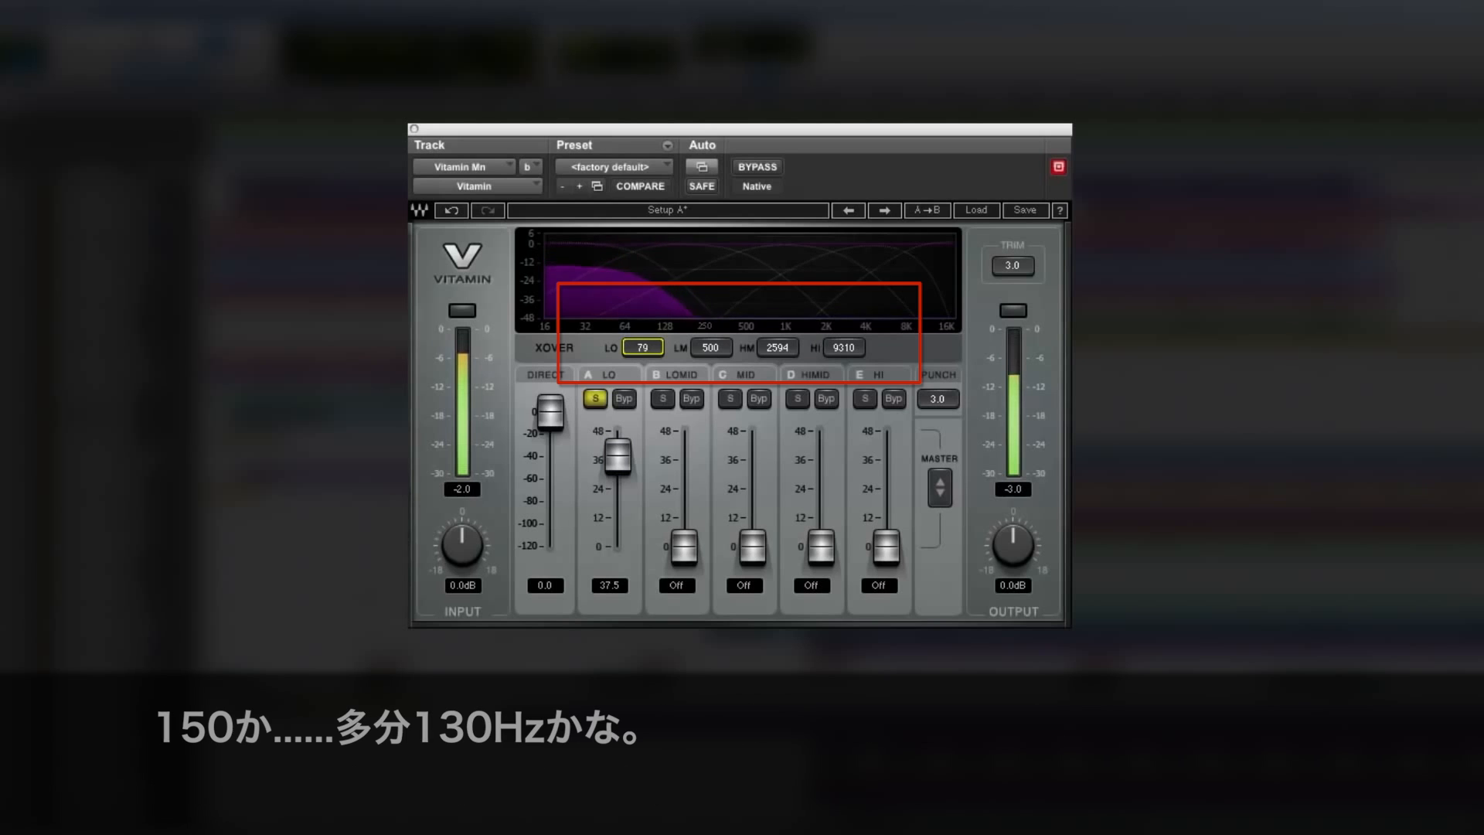
left_click_drag(643, 347, 642, 342)
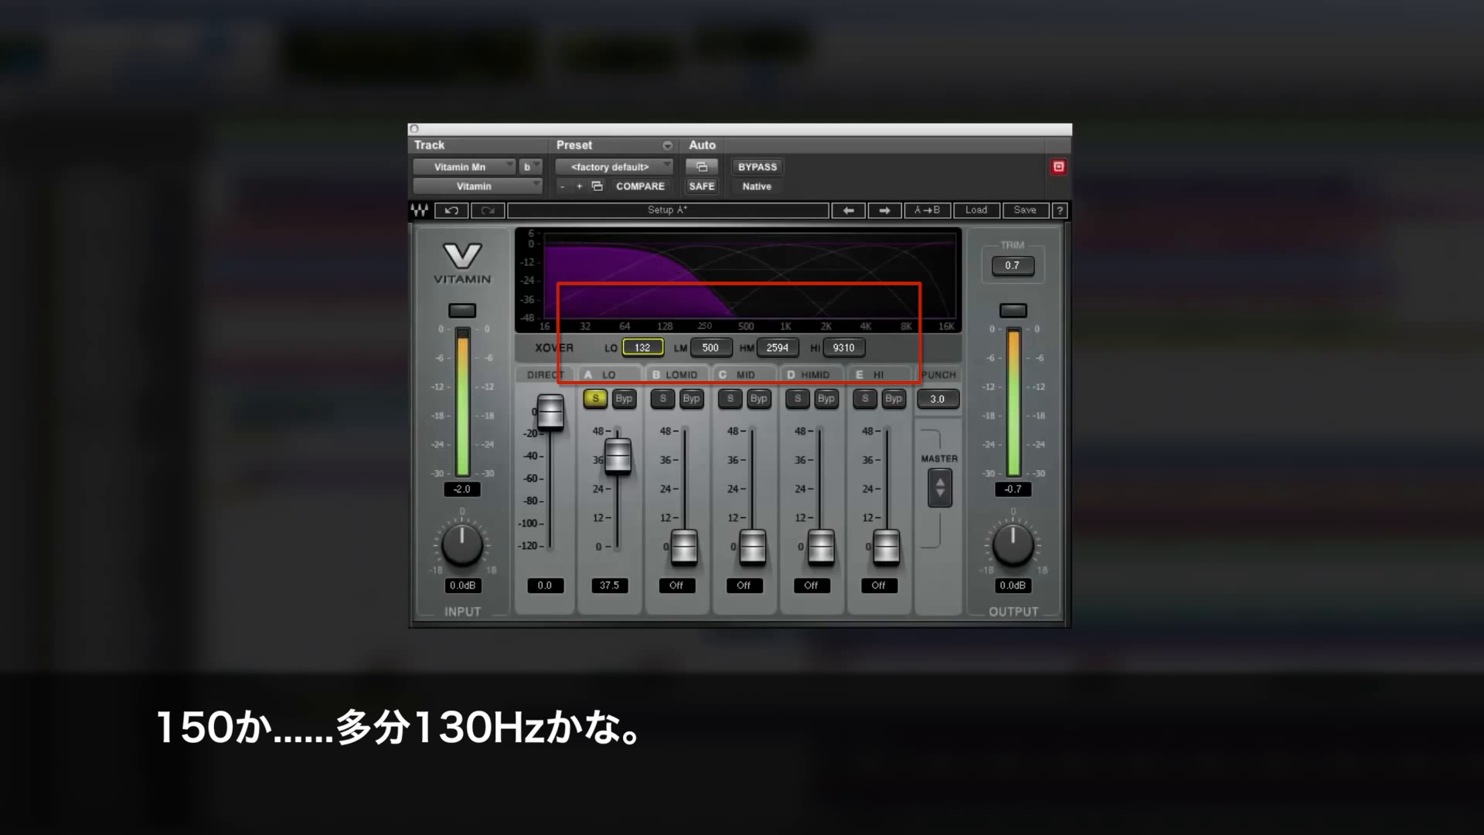
left_click_drag(643, 347, 642, 349)
left_click_drag(617, 456, 618, 460)
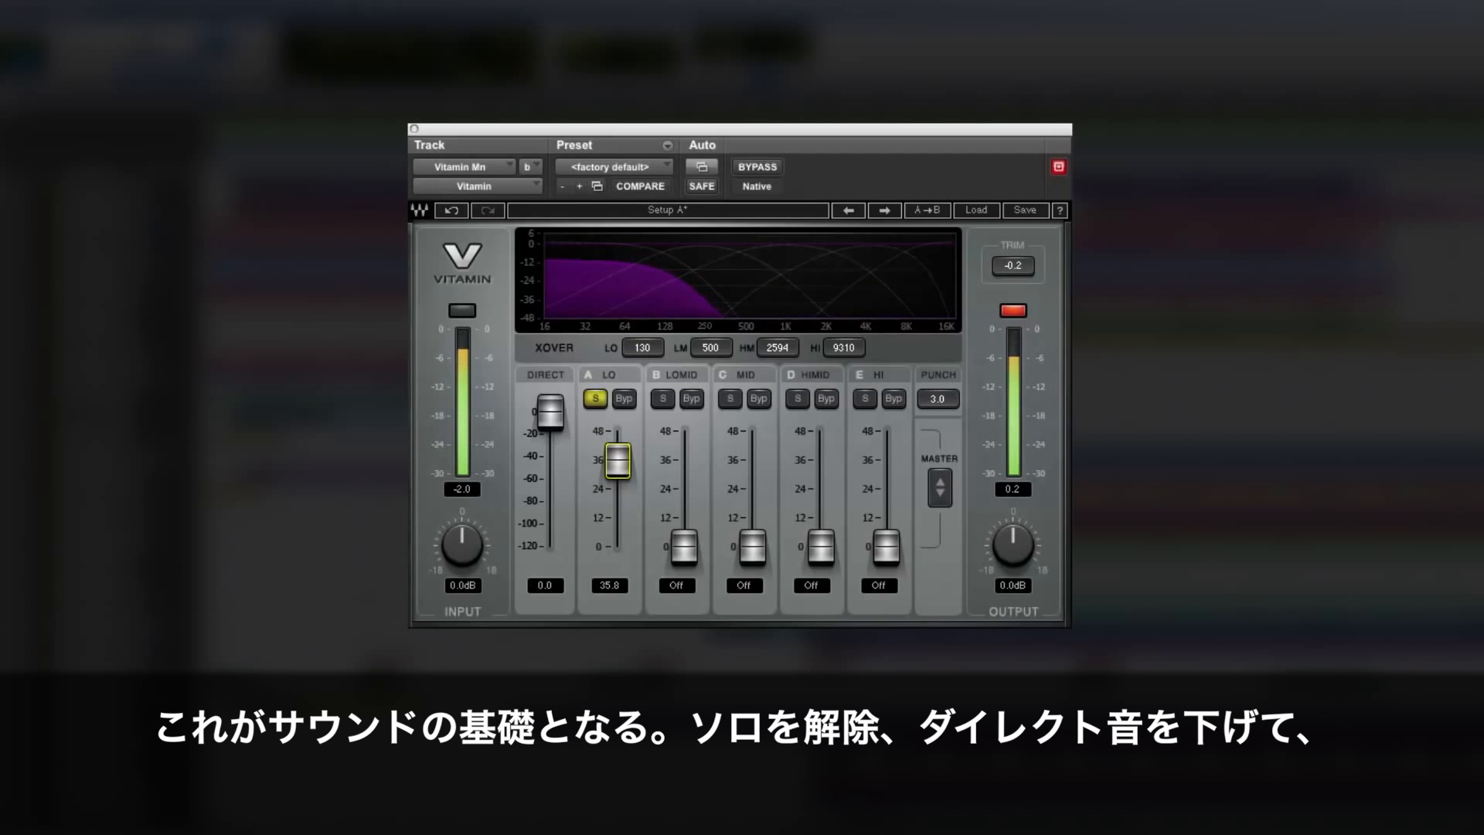
left_click(594, 398)
Pull the Direct level down to -120 and set the HIMID fader to 15.7
left_click_drag(547, 413, 549, 547)
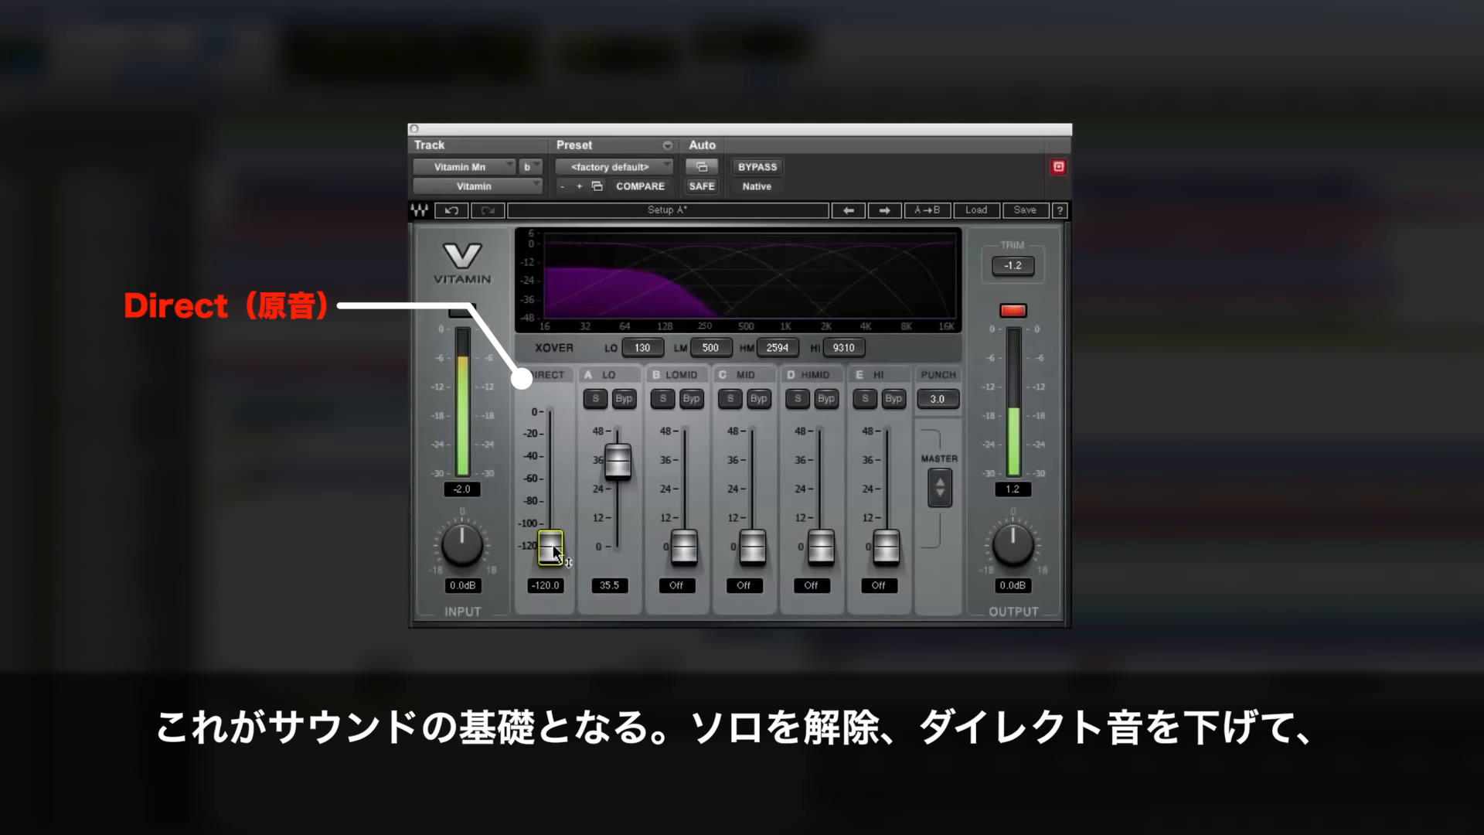
left_click_drag(821, 546, 820, 443)
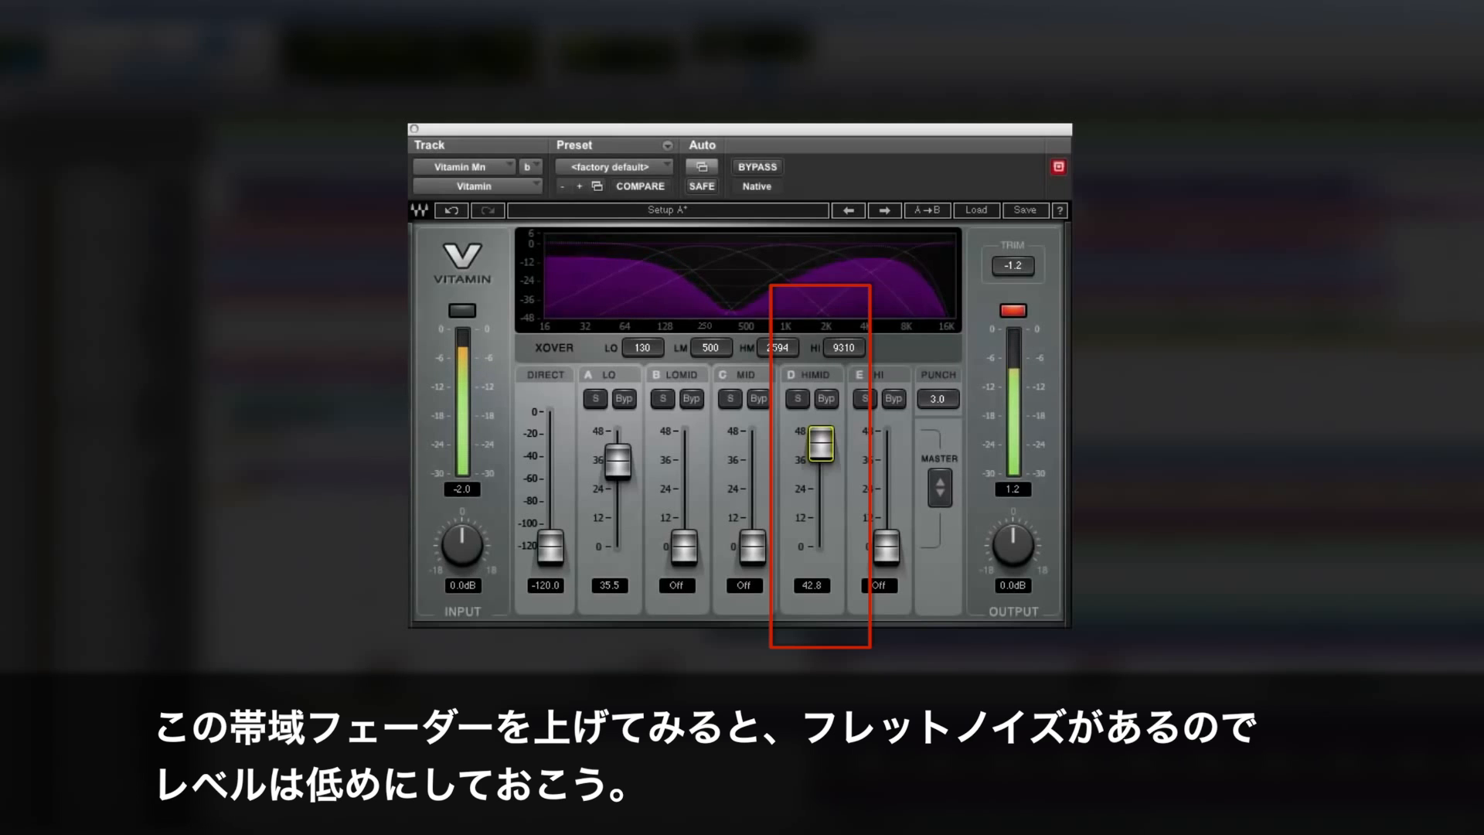
left_click_drag(820, 443, 820, 507)
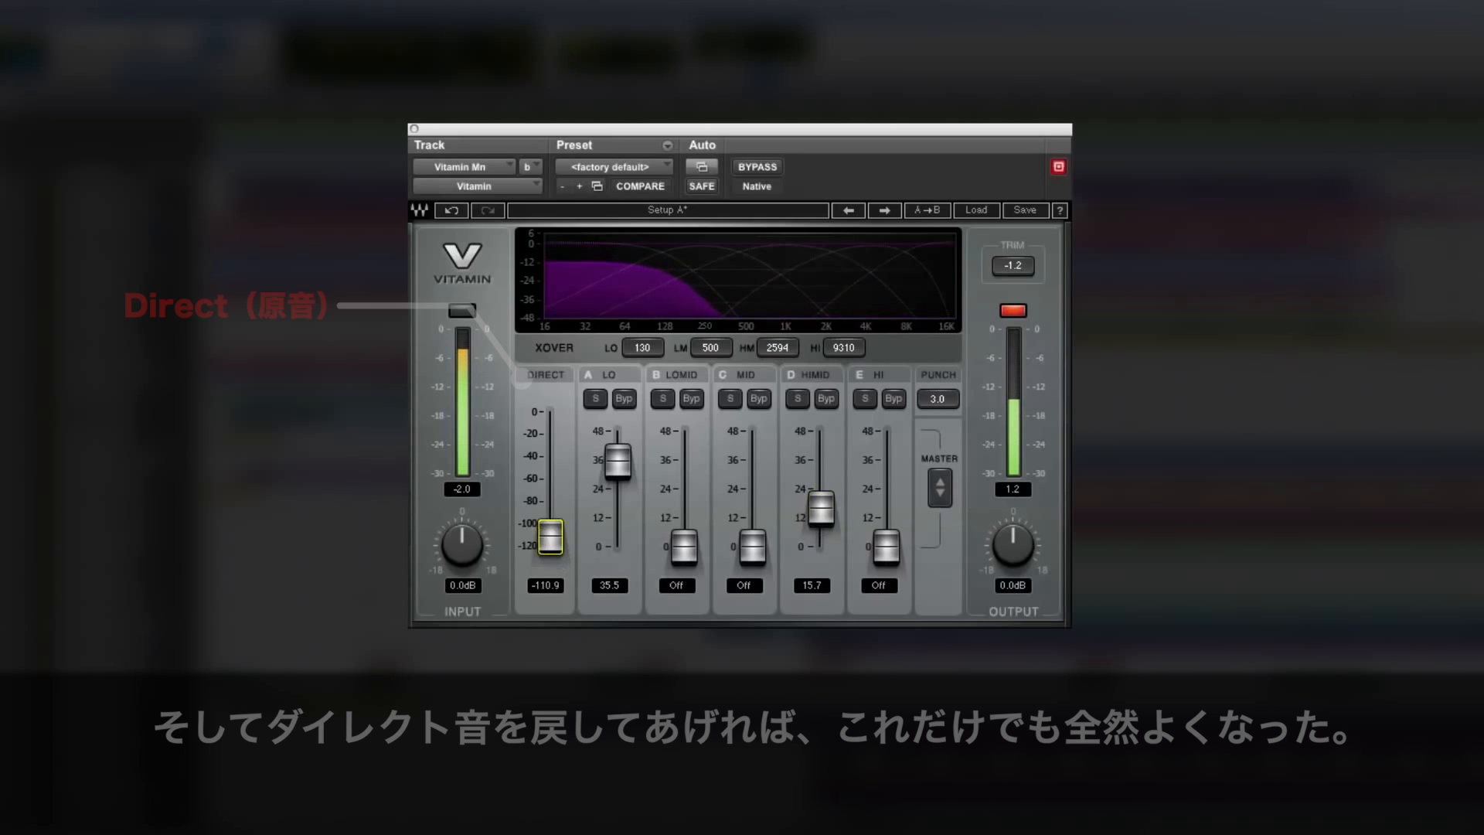
Bring the Direct level back up to -6.5 and compare the enhanced bass with the bypassed signal
left_click_drag(549, 541, 550, 420)
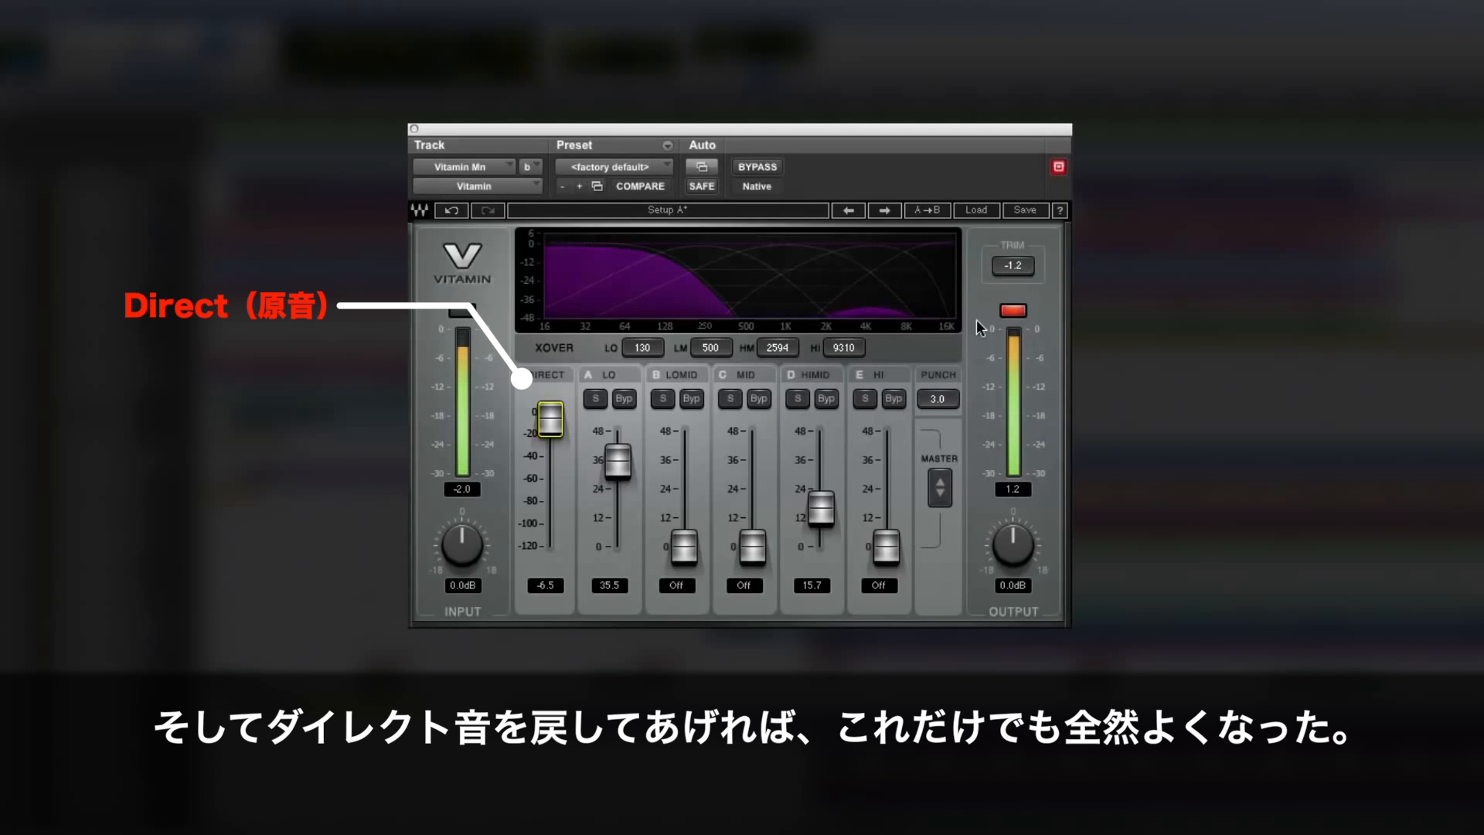
left_click(757, 167)
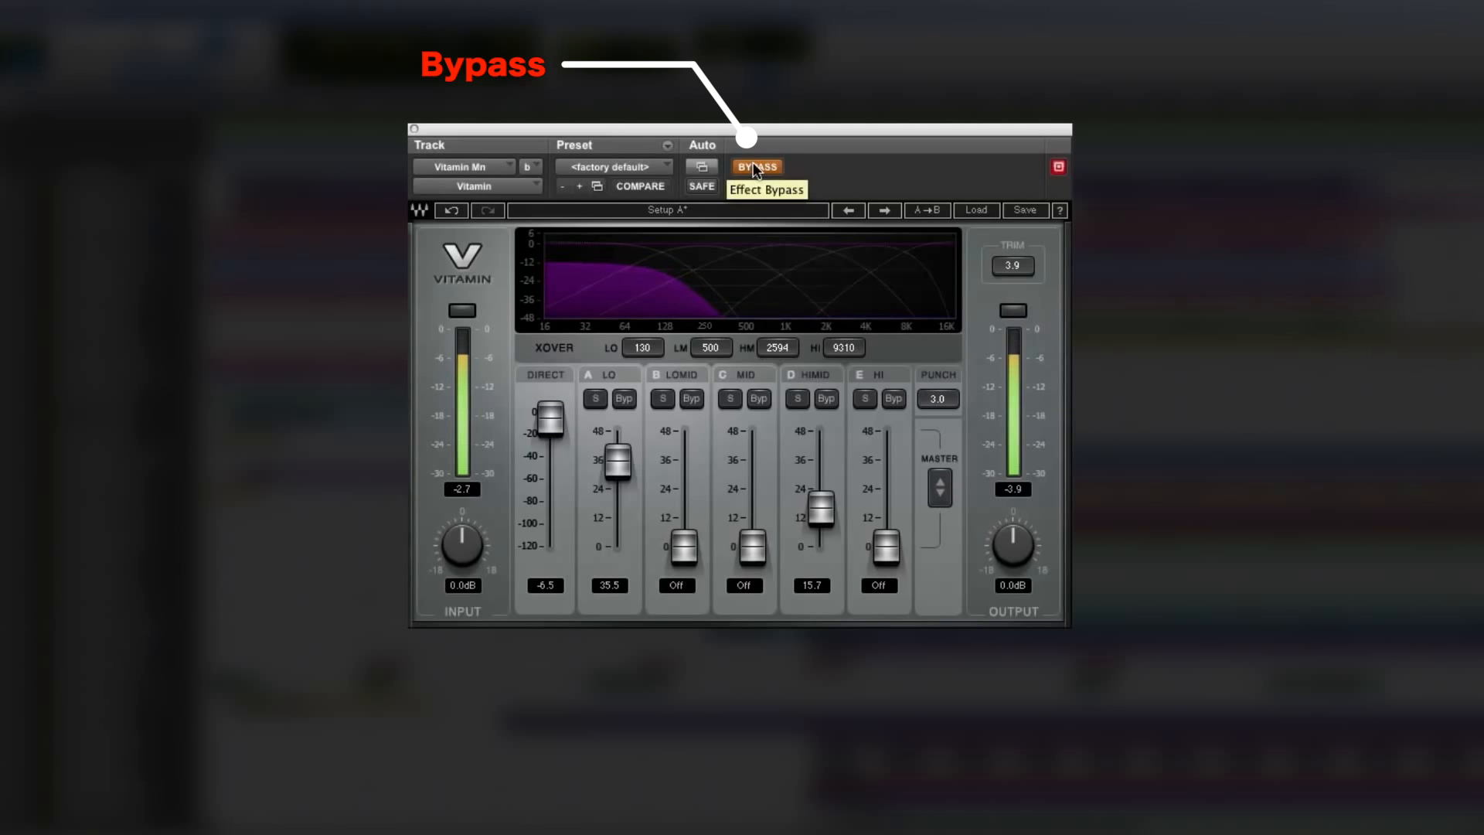
left_click(756, 167)
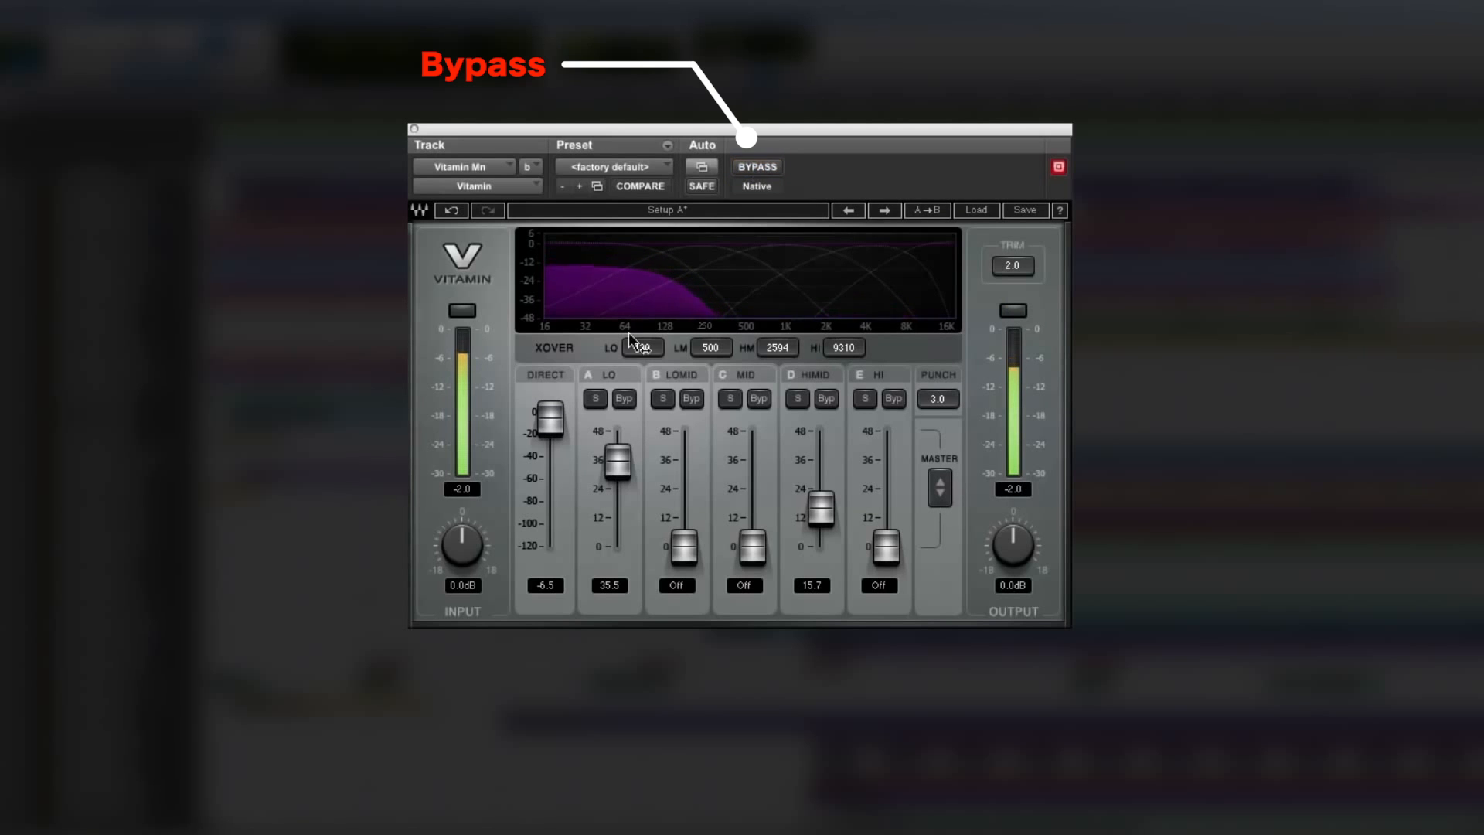
Set the Direct, LO and HIMID faders to -4.9, 39.3 and 19.5, and compare the result with the bypassed signal
left_click_drag(553, 419, 553, 414)
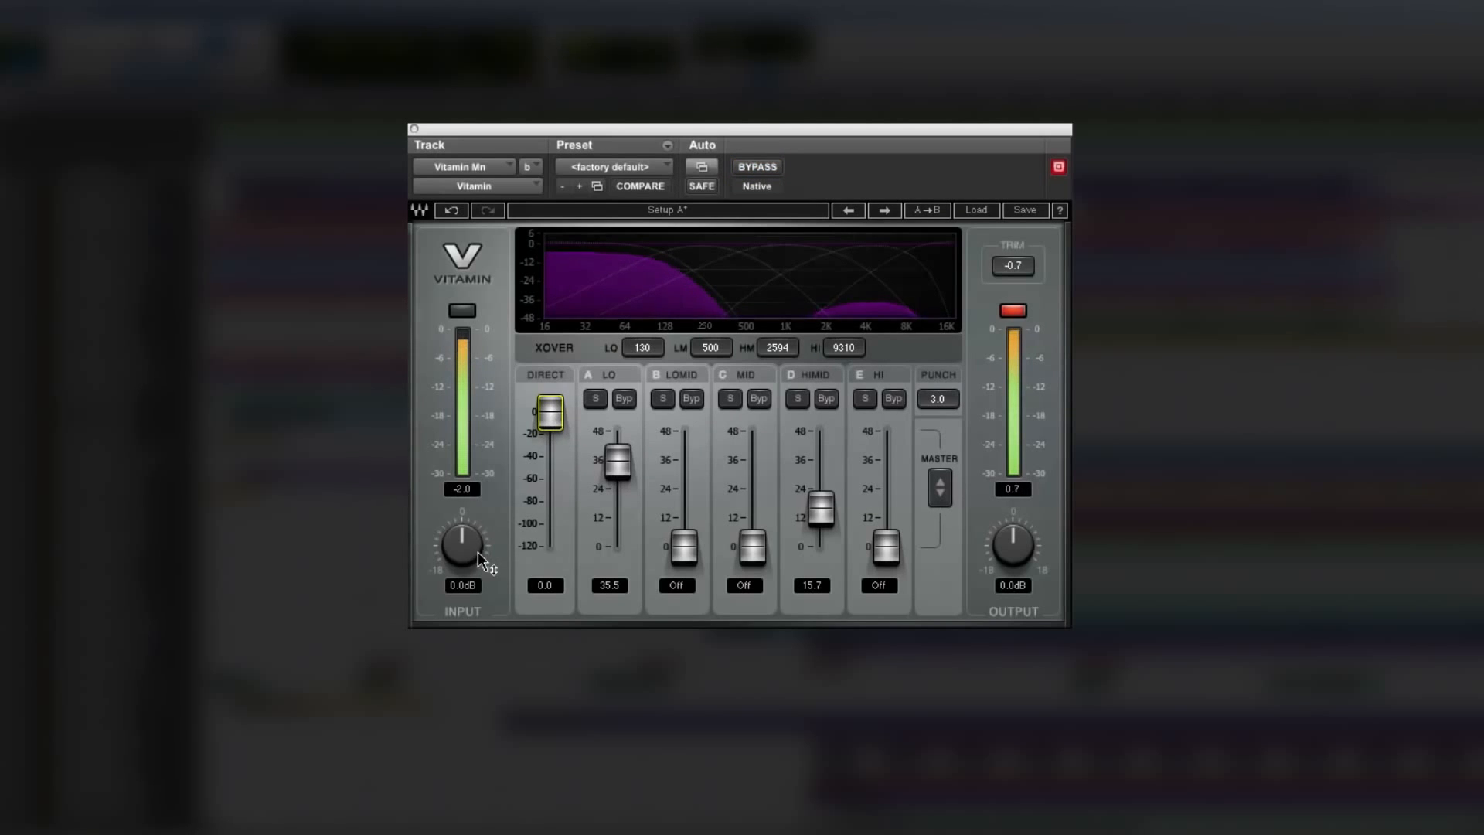
left_click_drag(550, 414, 550, 428)
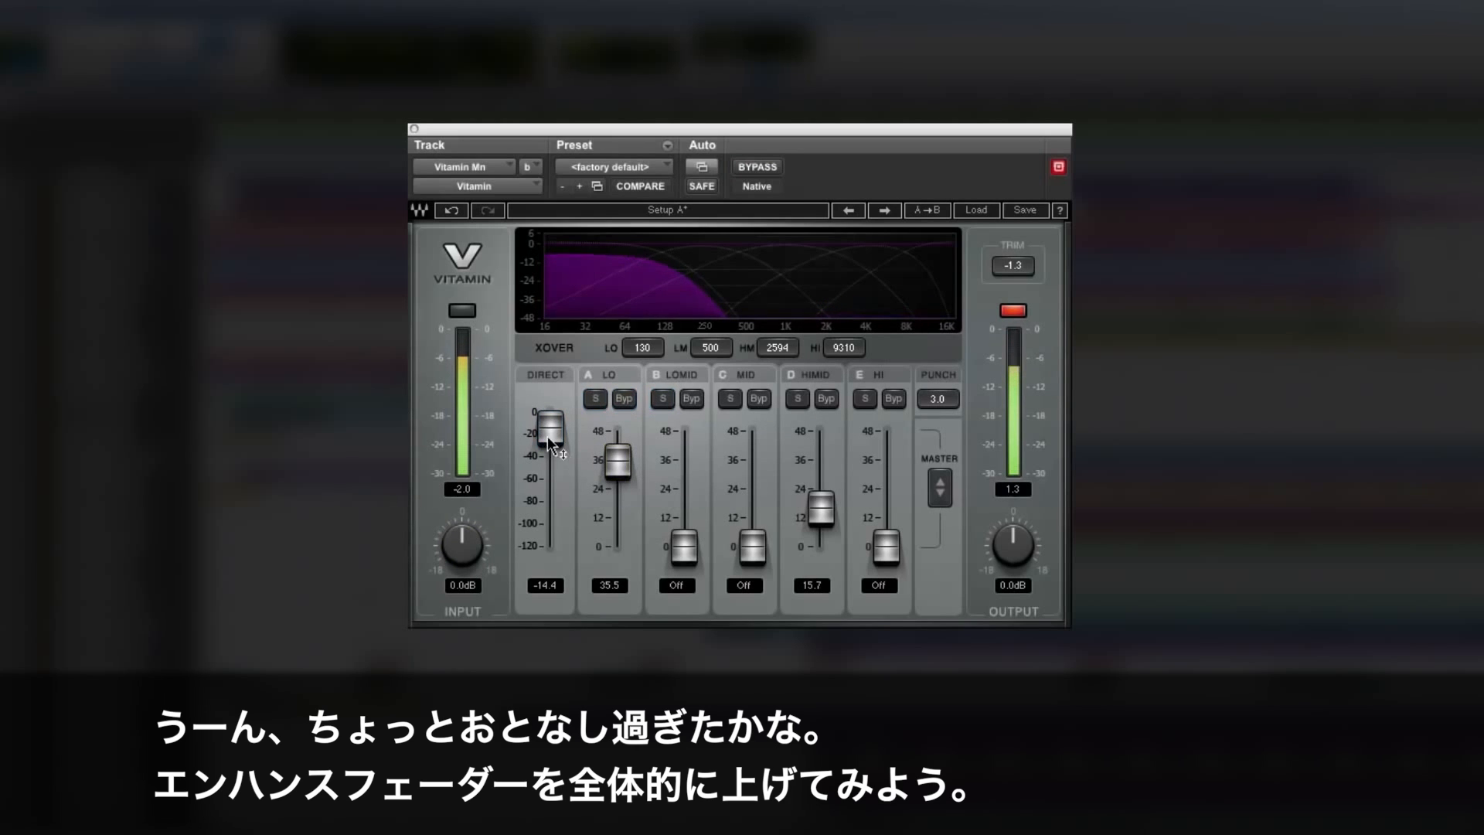
left_click_drag(821, 508, 822, 508)
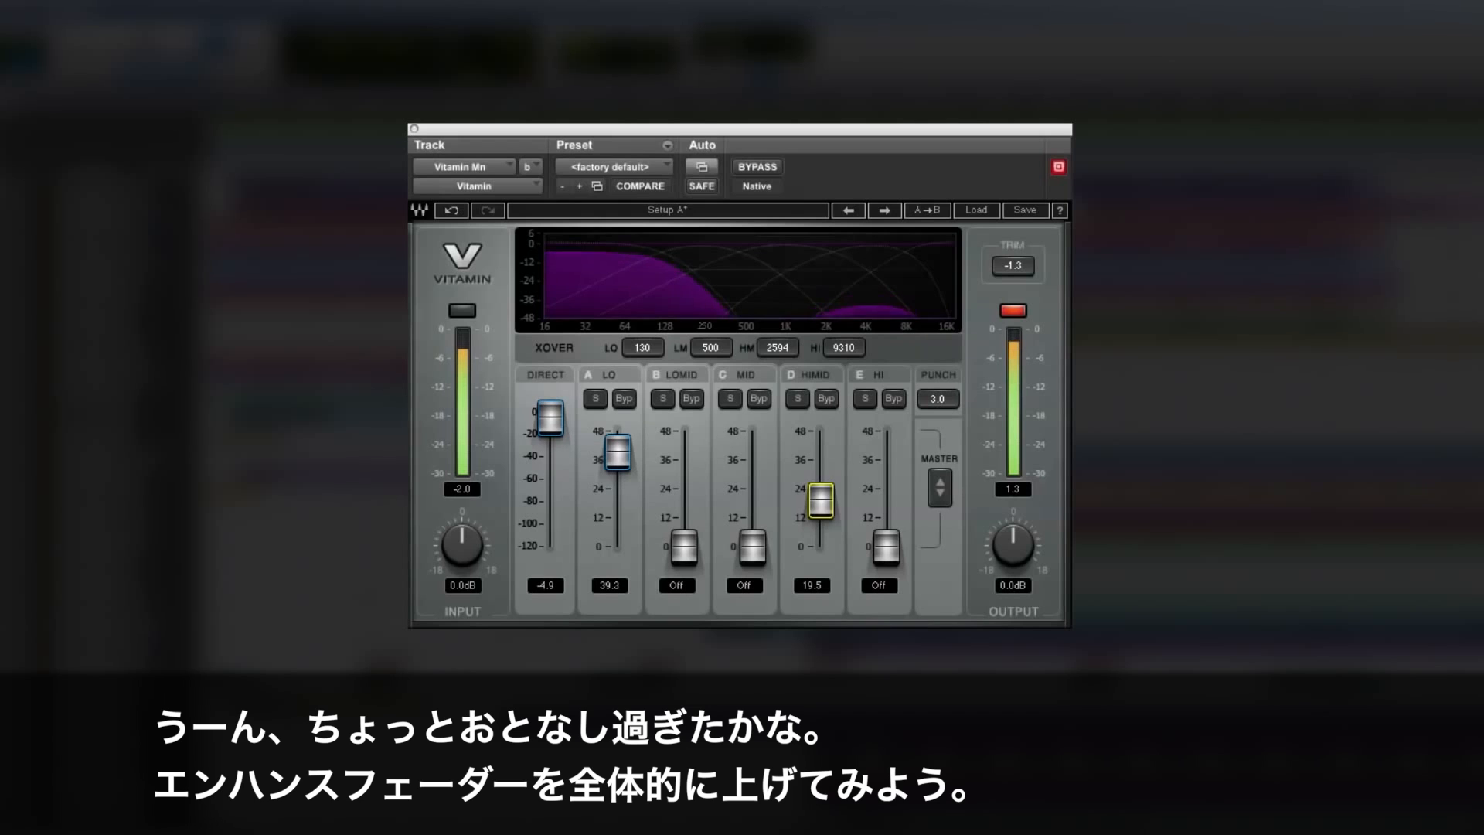
left_click(1013, 310)
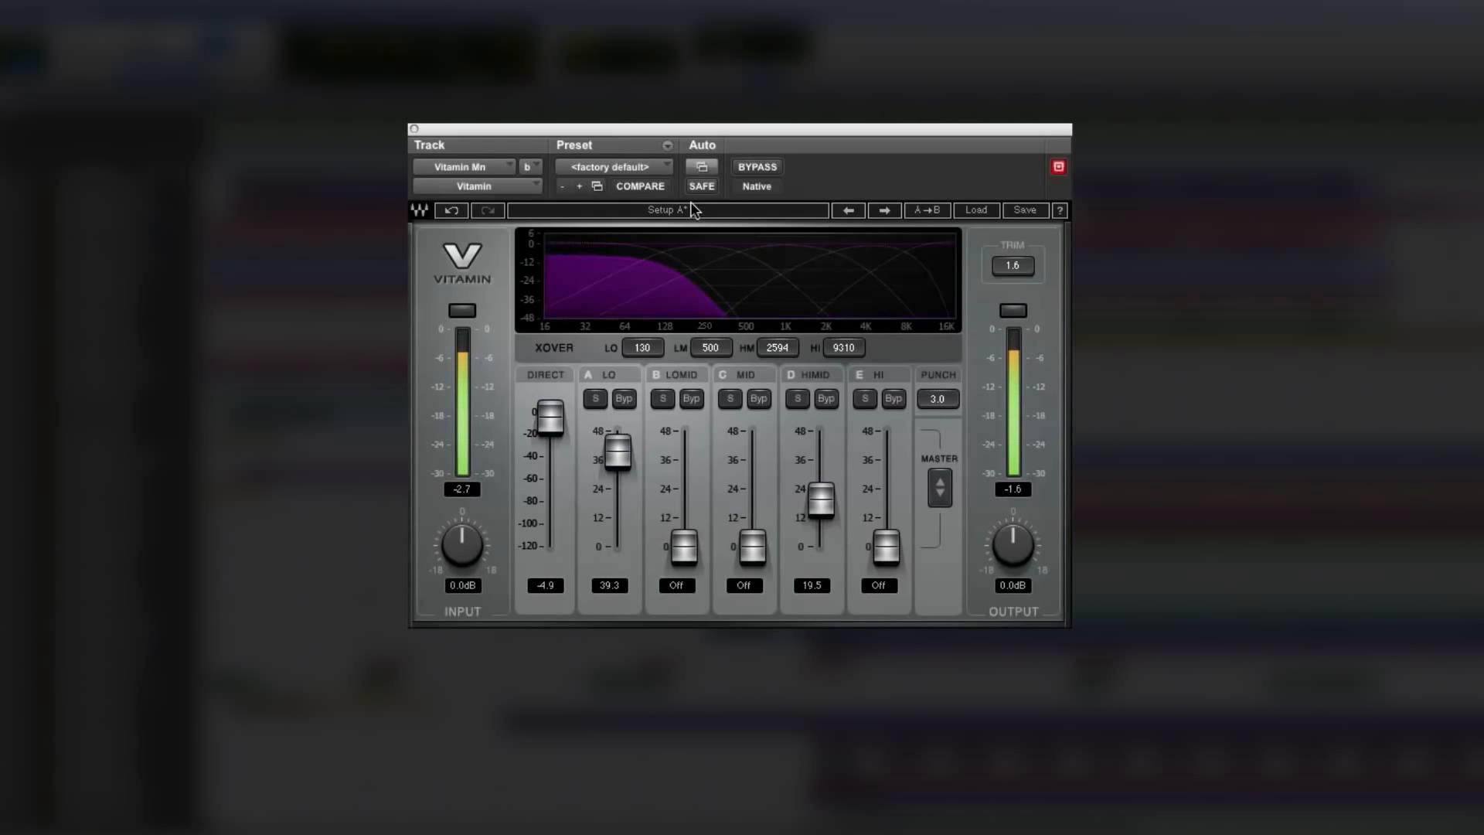
left_click(755, 167)
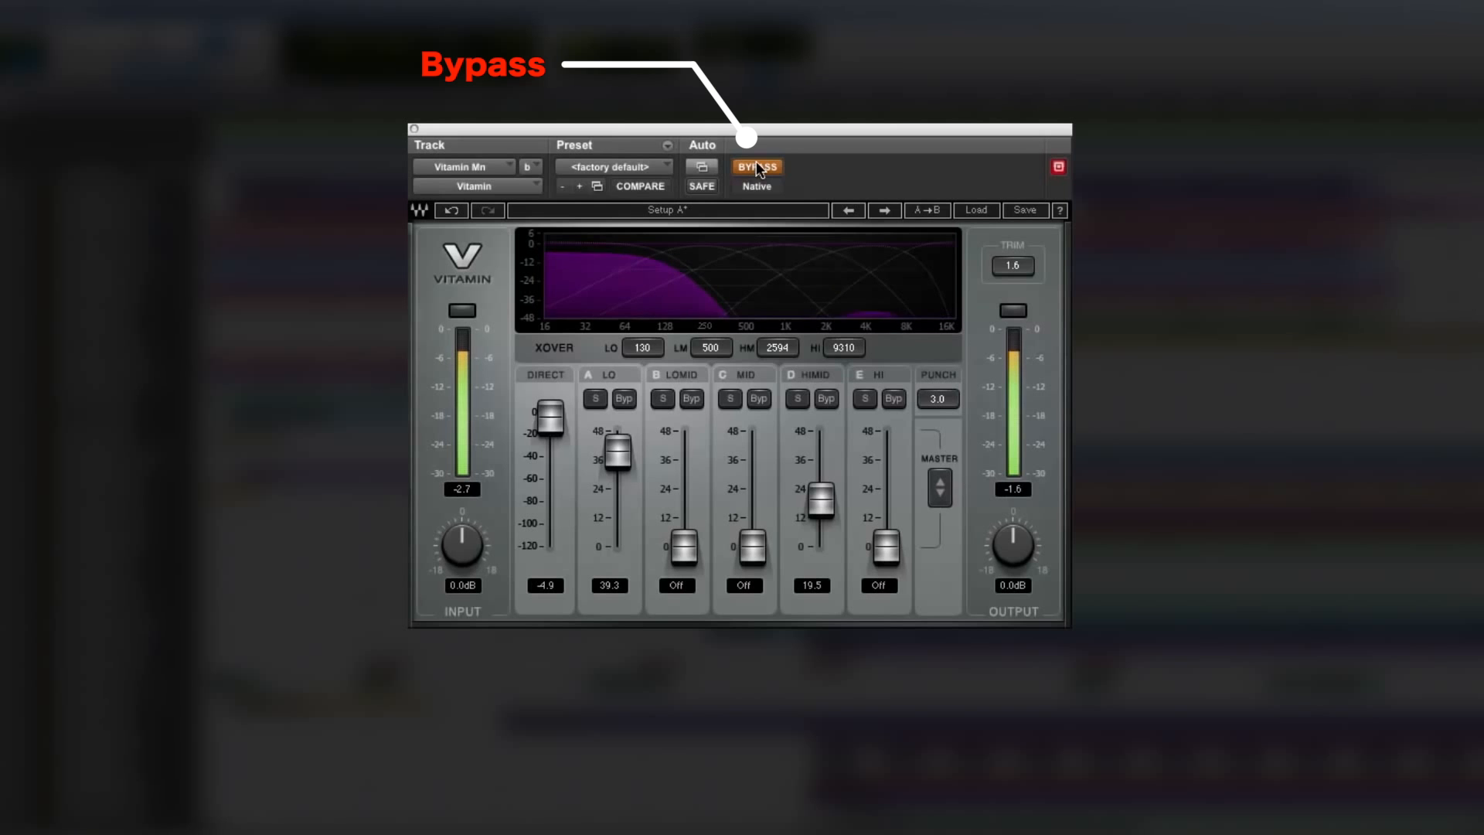
left_click(756, 167)
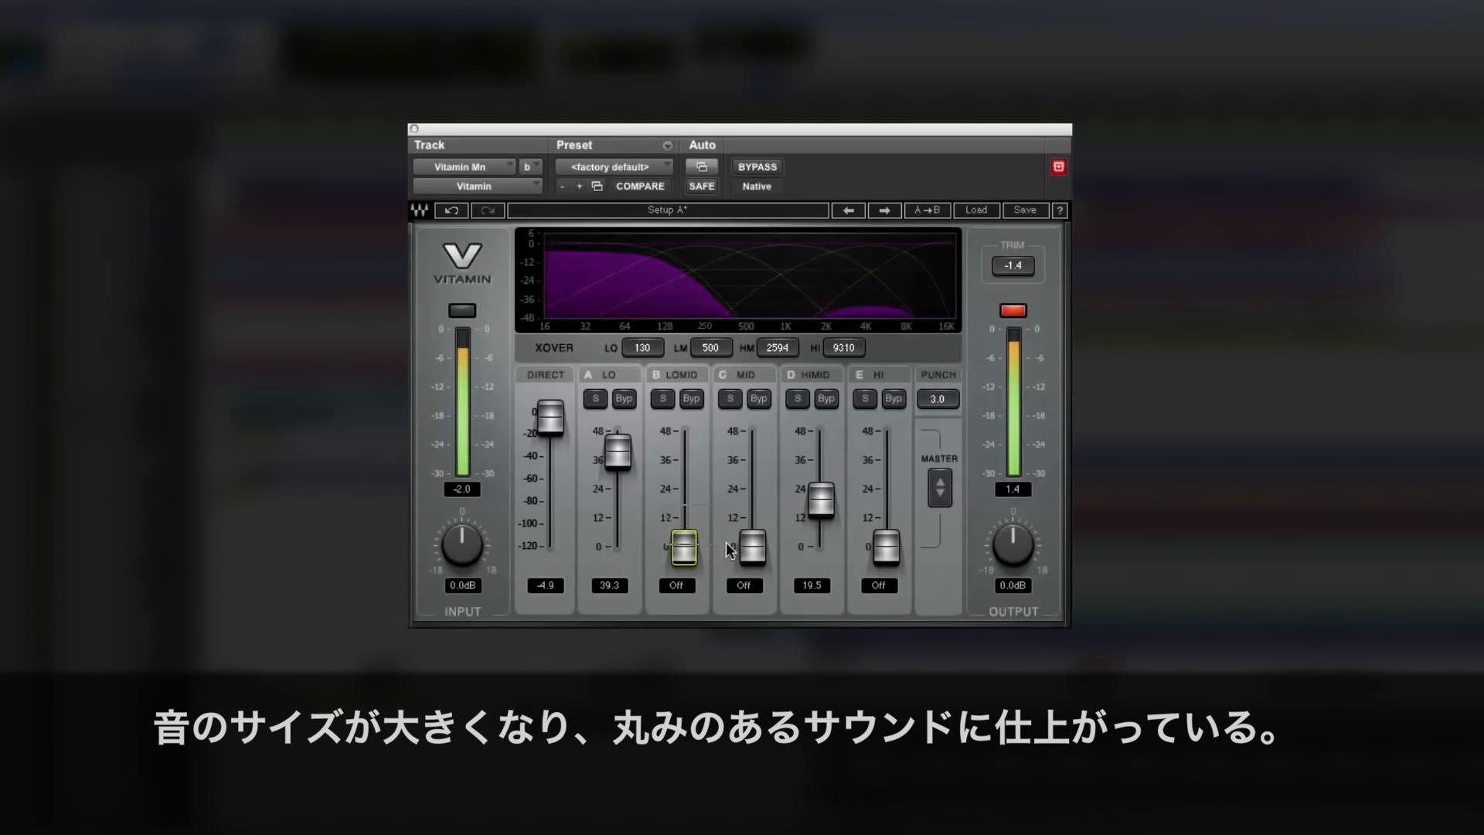
Raise the LOMID and MID faders together to 26.0, leaving the HI band off
left_click_drag(746, 547, 745, 484)
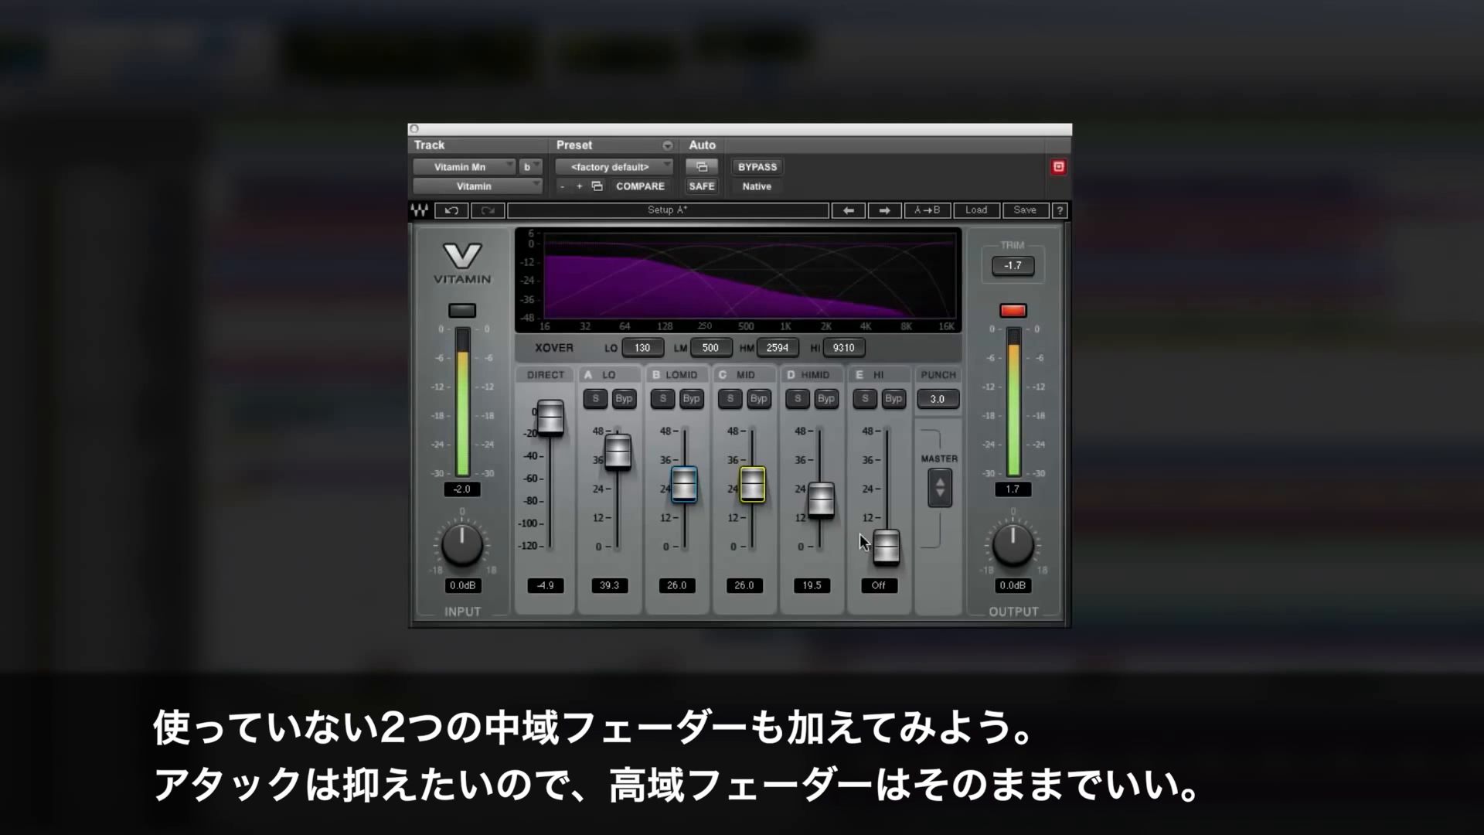
left_click(883, 547)
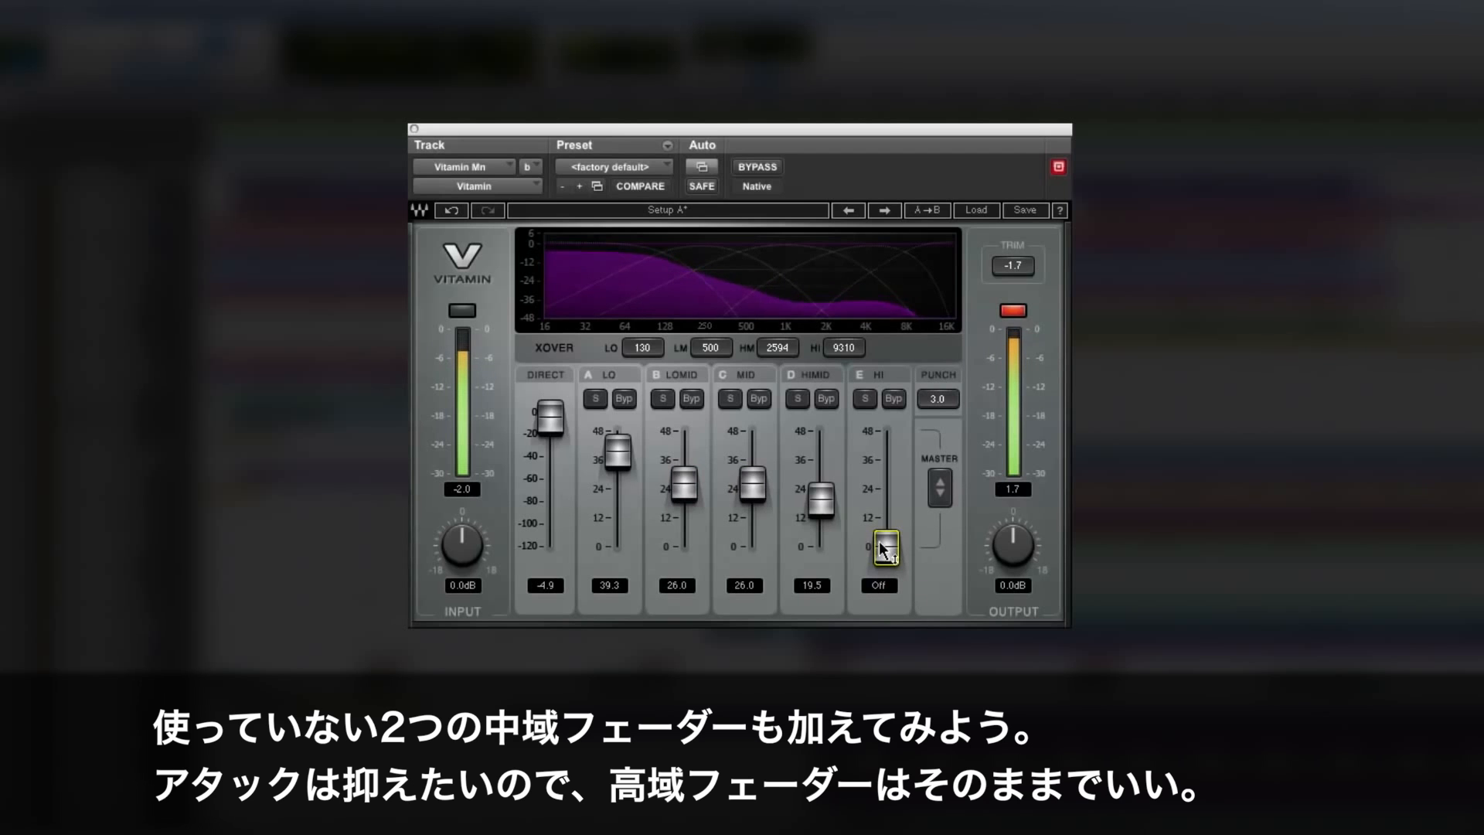
left_click(1013, 312)
Overdrive the bass with output gain at -18 dB and input gain at 18 dB, and set Punch to 4.4
left_click_drag(1013, 555, 1013, 587)
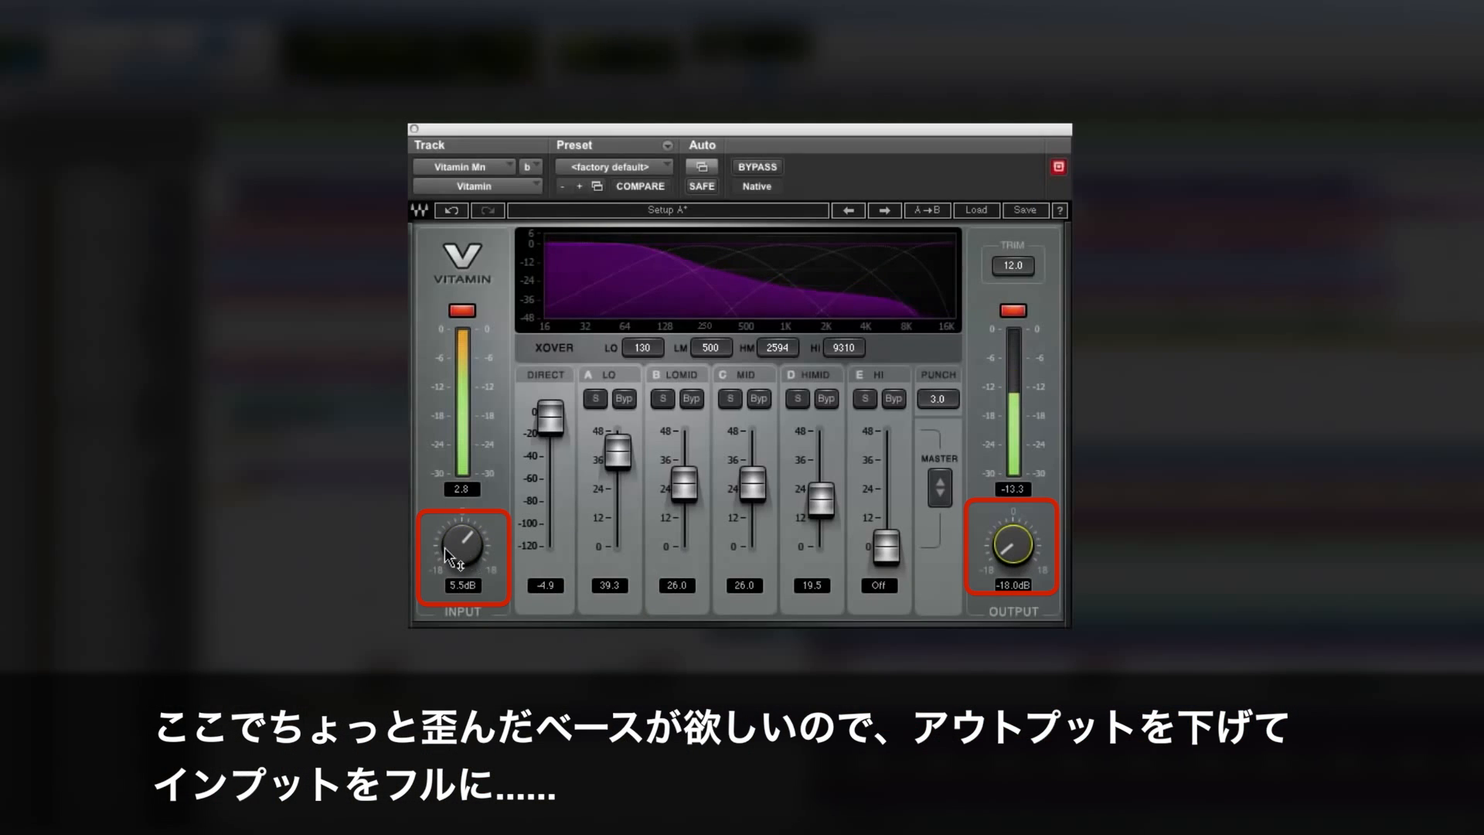
left_click_drag(446, 550, 447, 506)
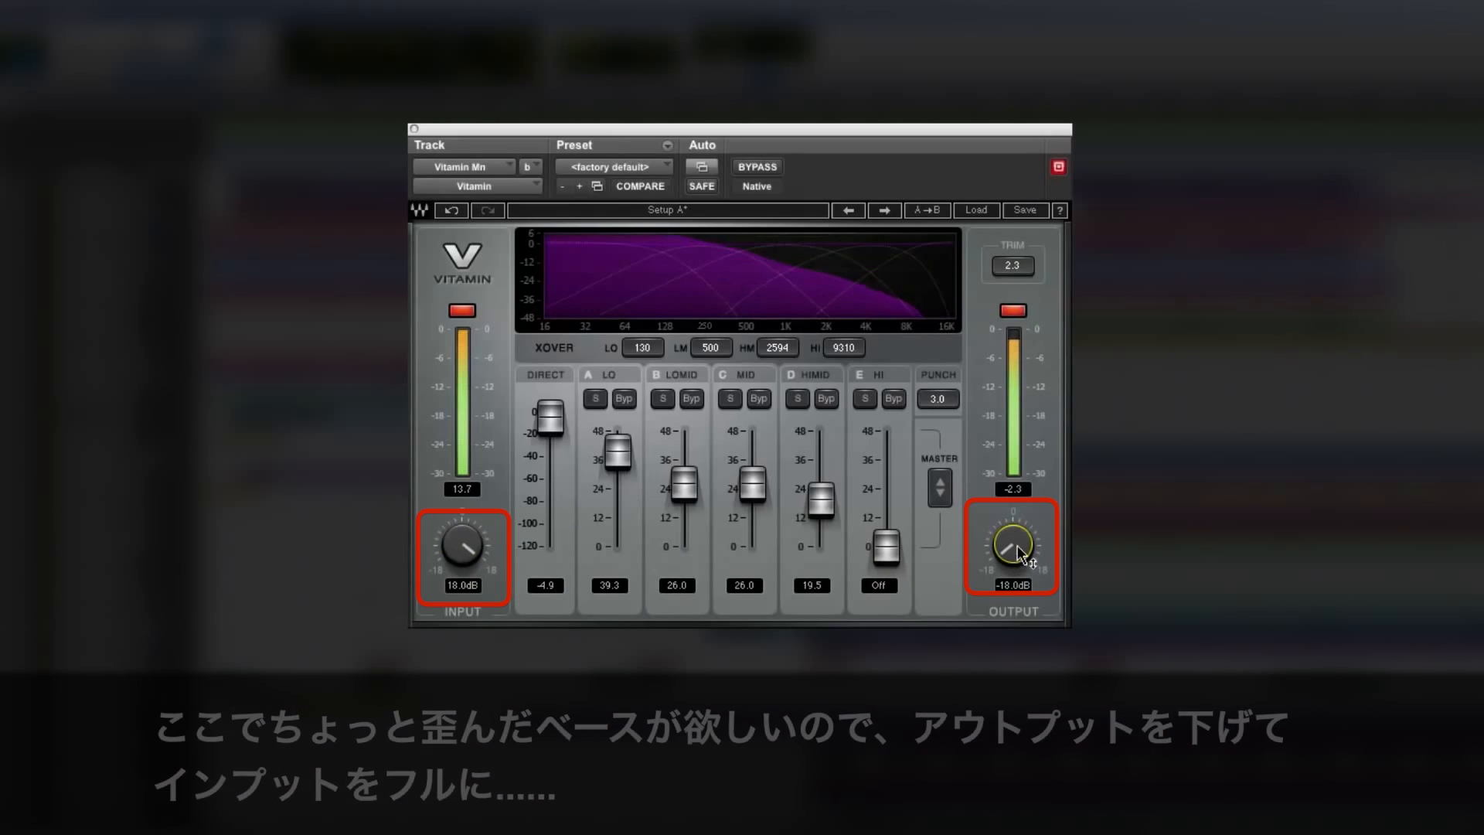
mouse_move(940, 401)
left_mouse_down()
mouse_move(939, 386)
mouse_move(941, 407)
left_mouse_up()
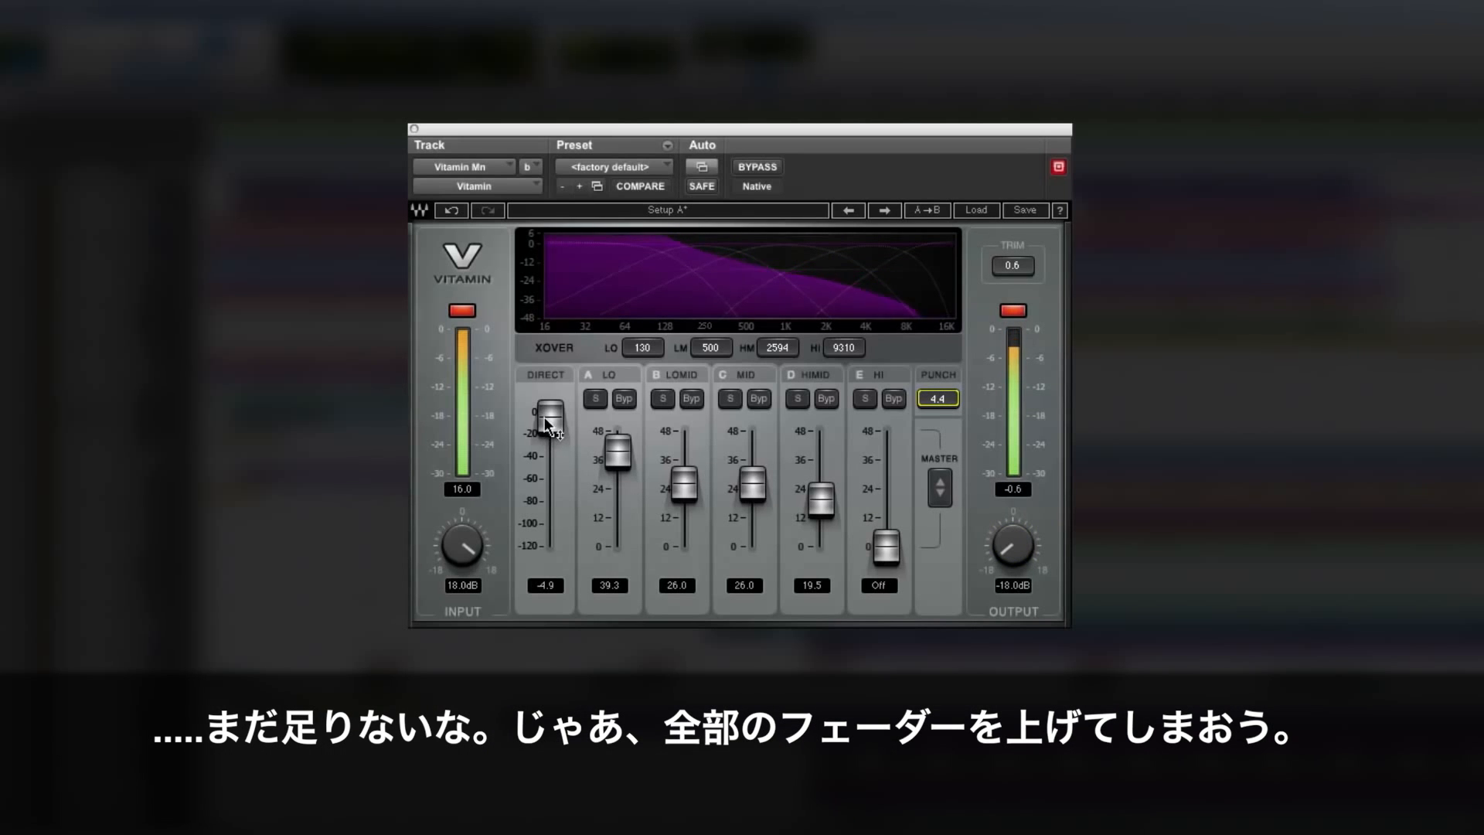
Copy the current plug-in settings and lower the Direct level to -21.4
left_click(666, 145)
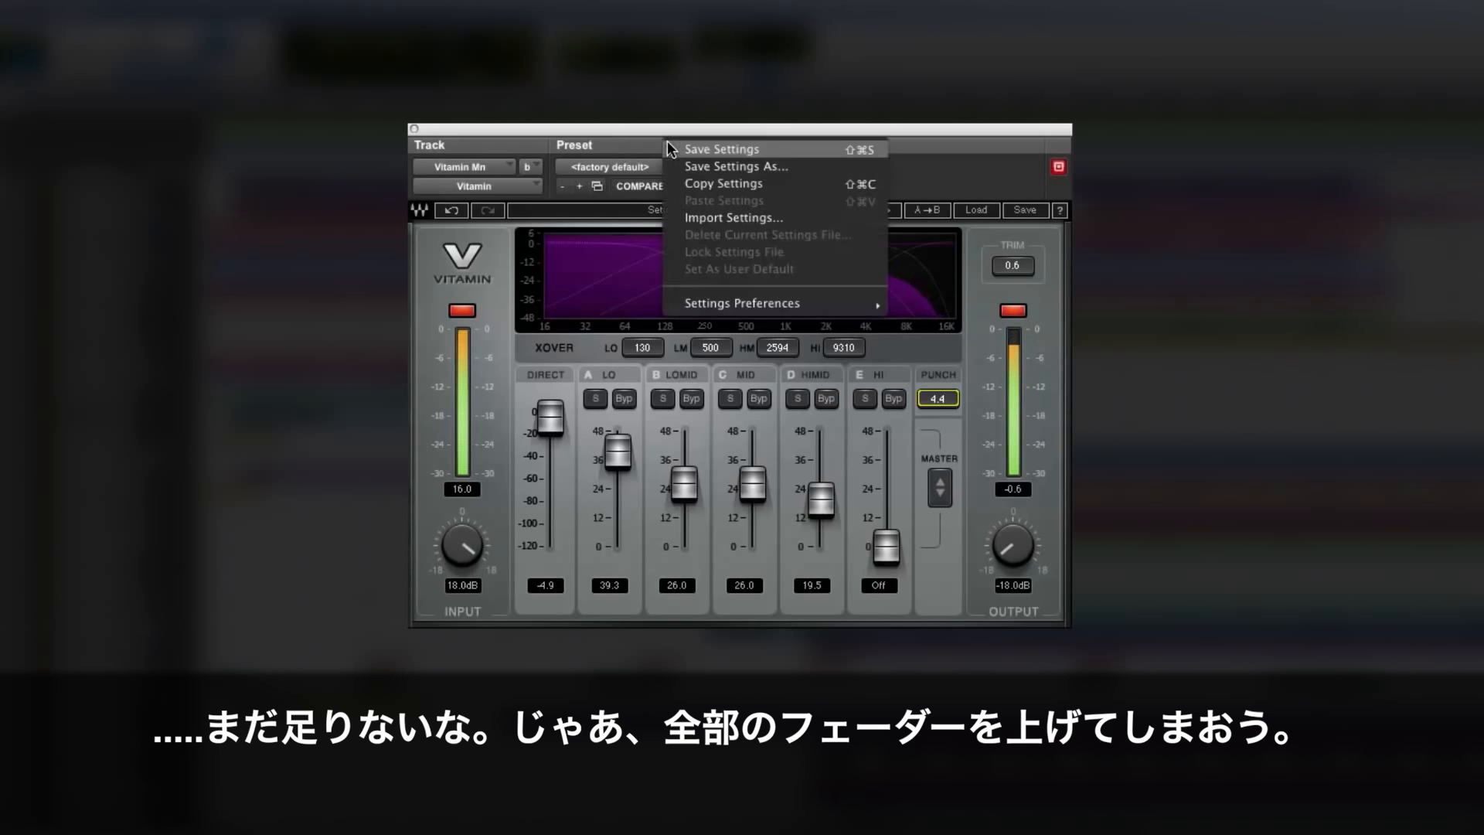
left_click(723, 182)
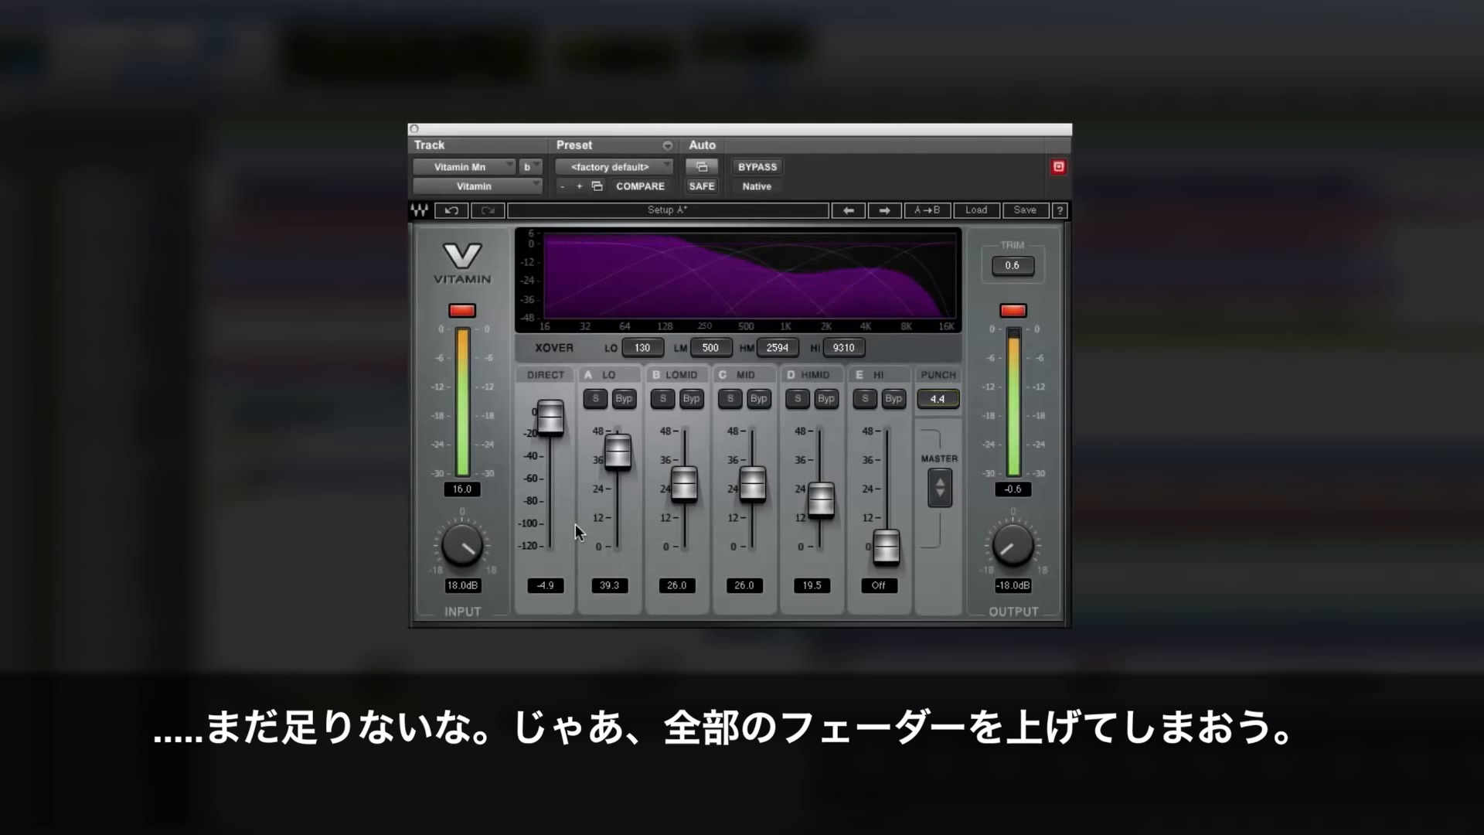
left_click_drag(551, 418, 550, 437)
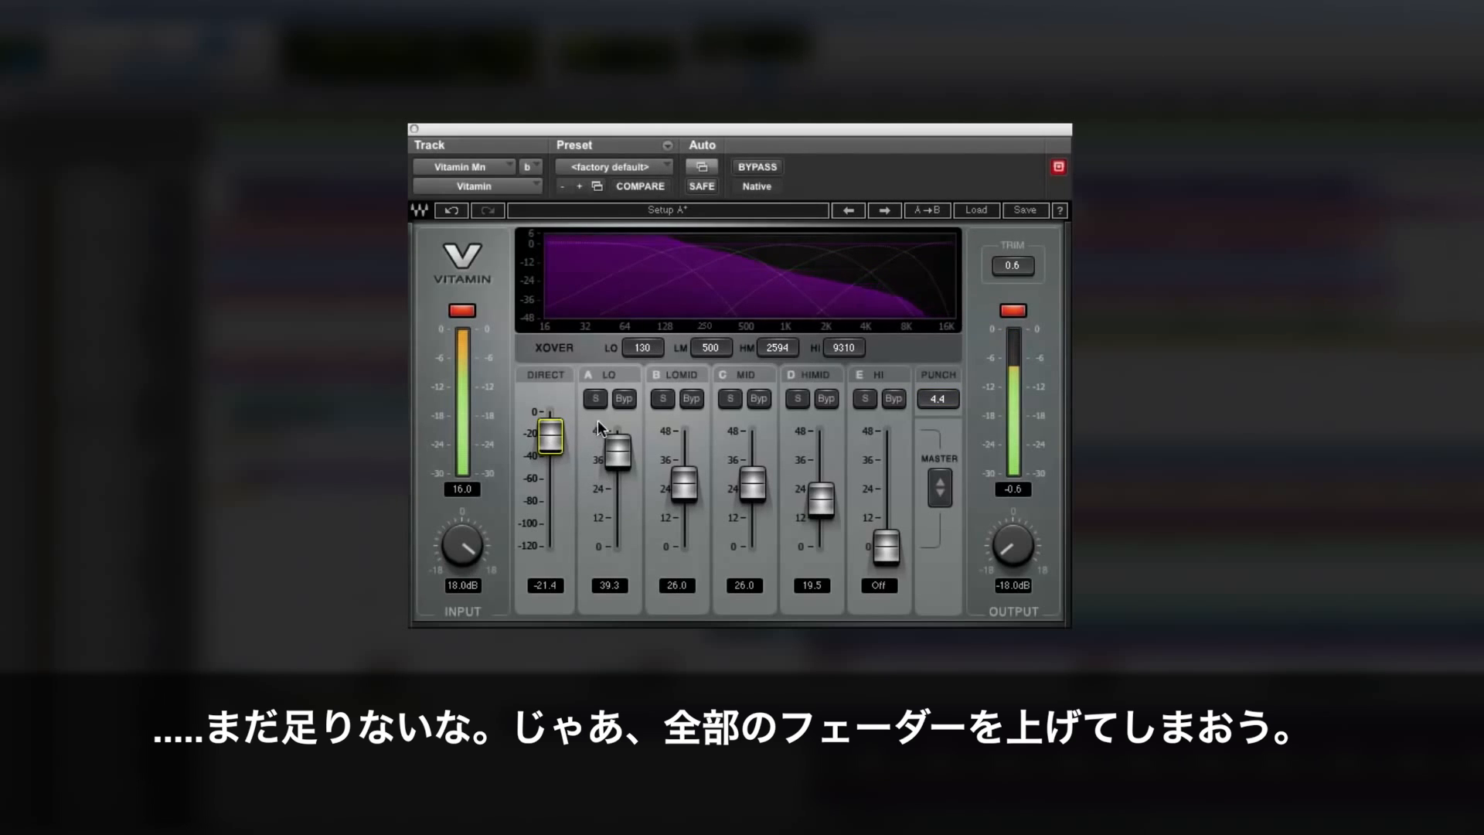
Raise all bands with the master control until LO reaches 48.0, and set LOMID to 42.3, MID to 43.3, HIMID to 30.6 and HI to 32.2
left_click_drag(939, 489, 779, 537)
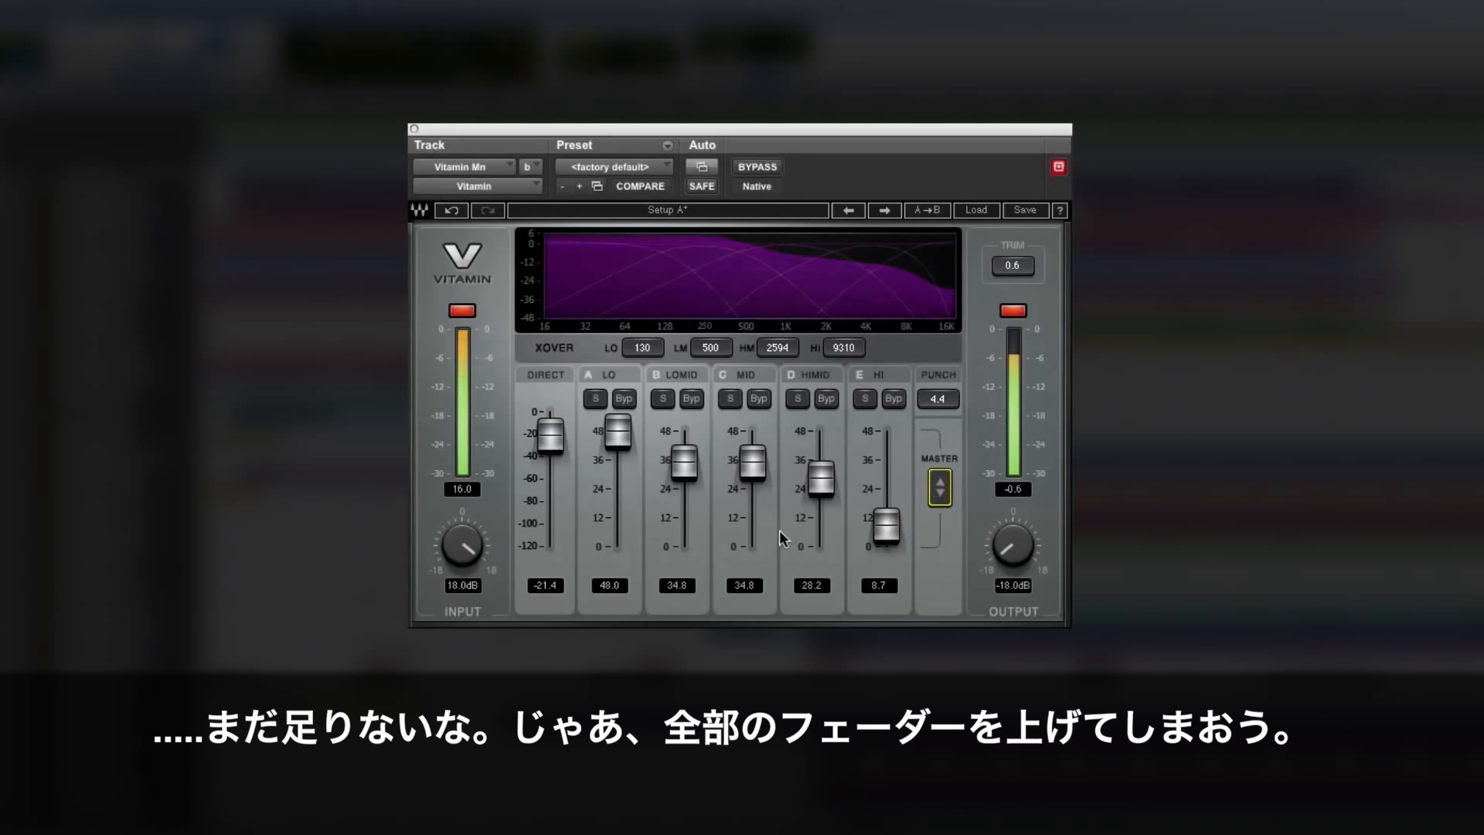
left_click_drag(752, 463, 684, 444)
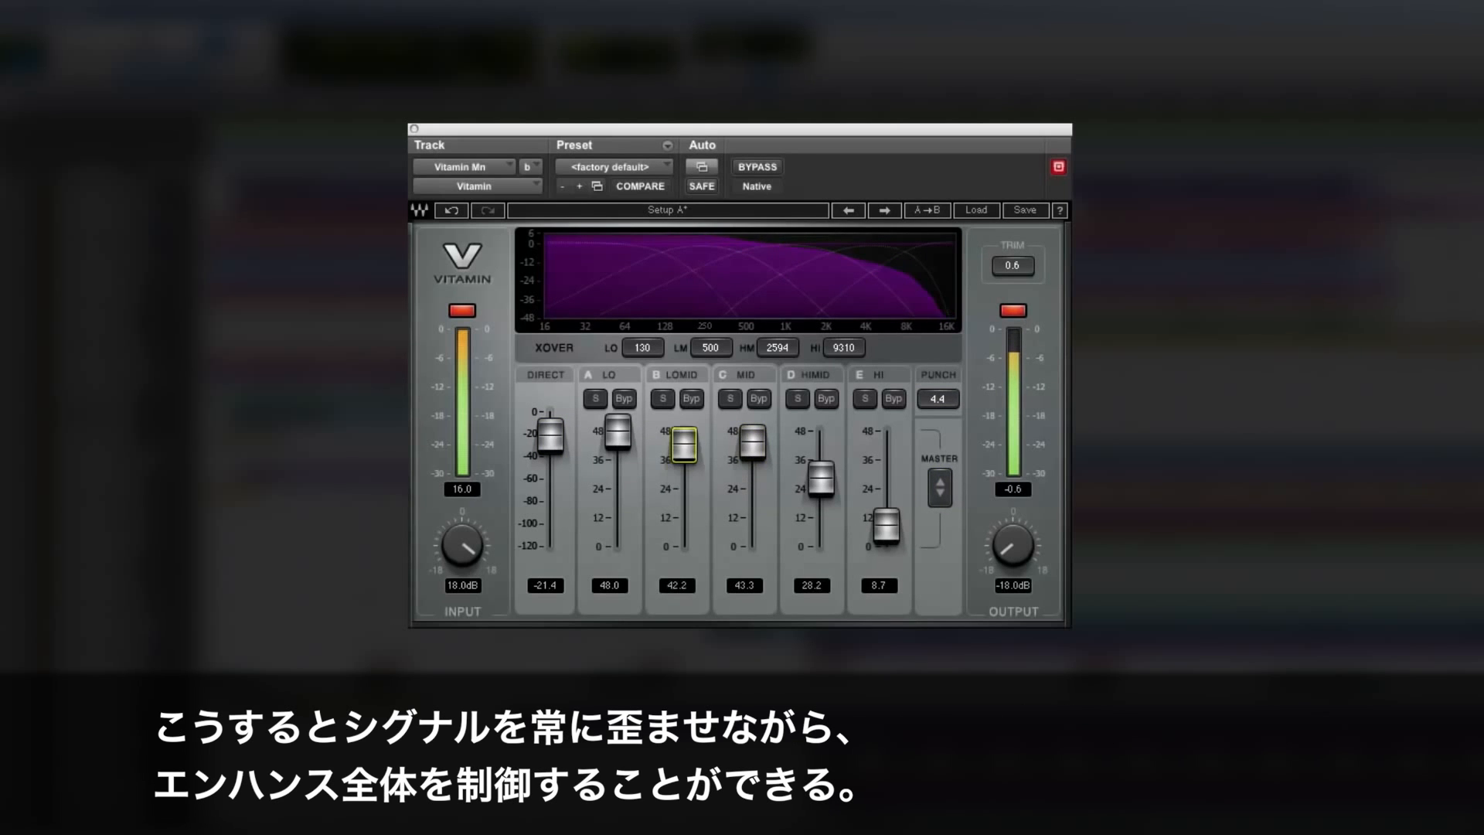
left_click_drag(823, 478, 822, 473)
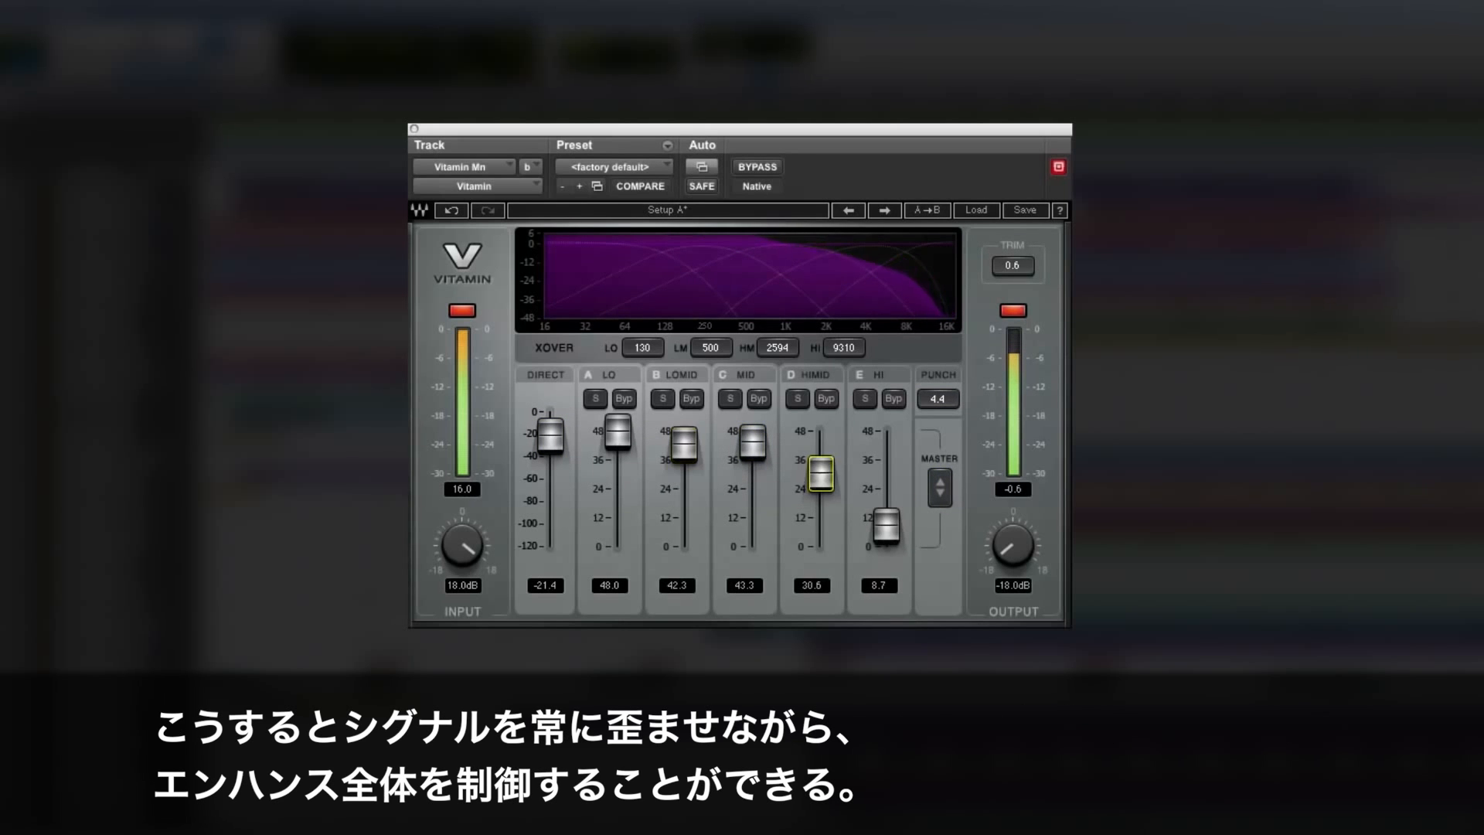
left_click_drag(879, 520, 884, 492)
left_click(825, 479)
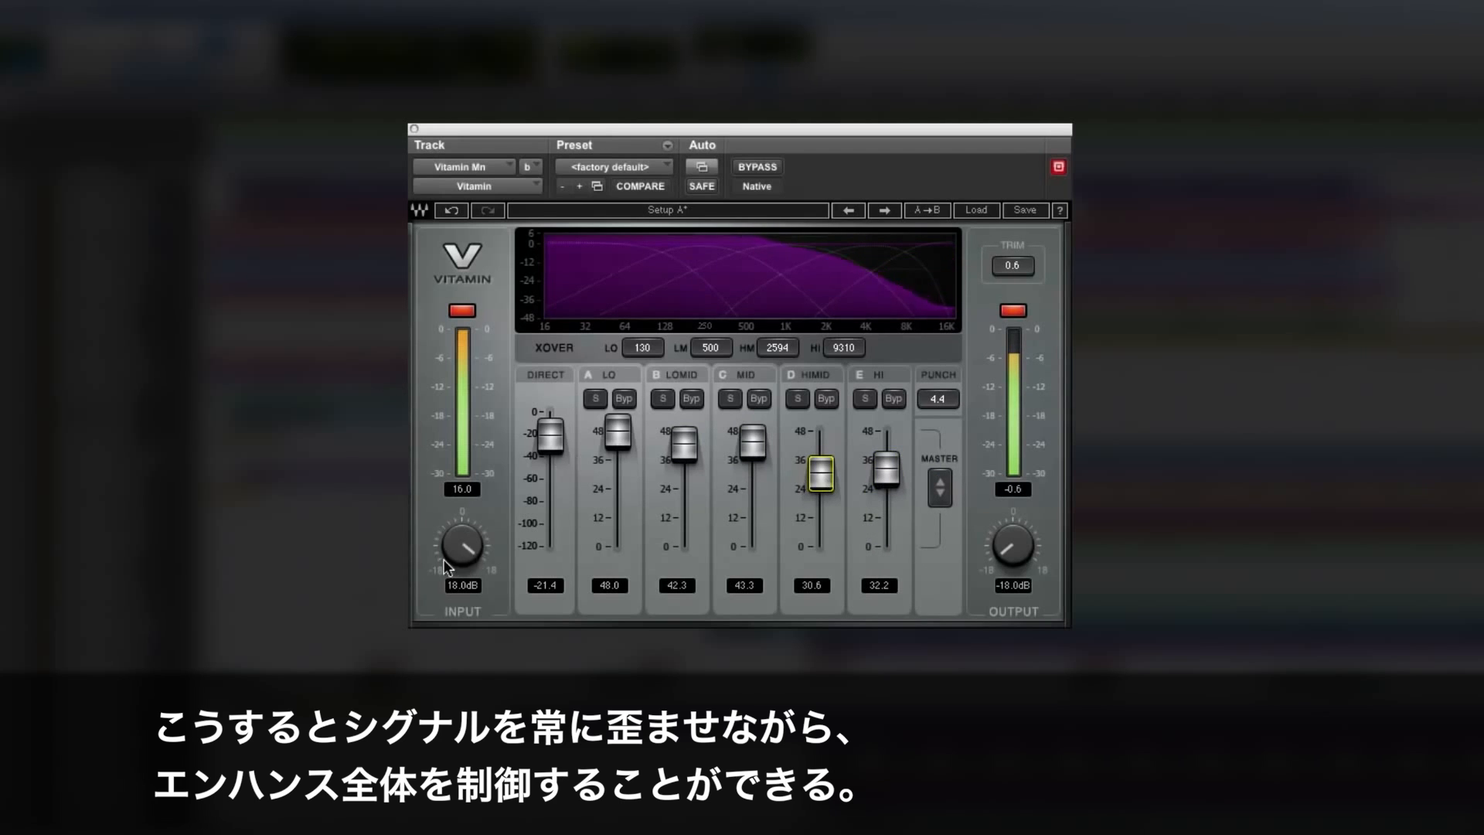
Lower the Direct level to -49.2, set Punch to 0.4 for heavy compression, and reduce the HI fader
left_click_drag(550, 439, 550, 466)
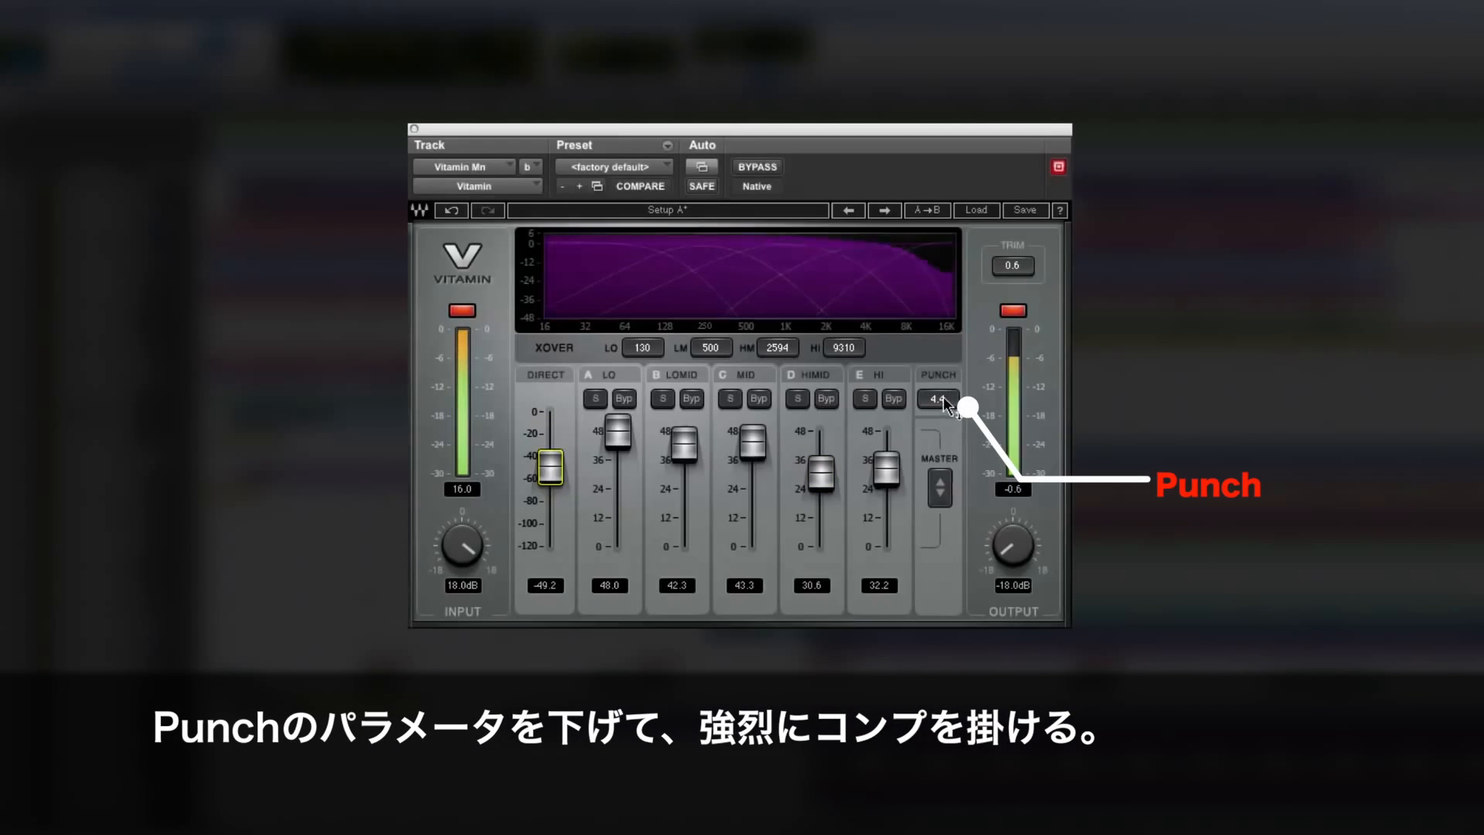
left_click_drag(941, 394, 941, 433)
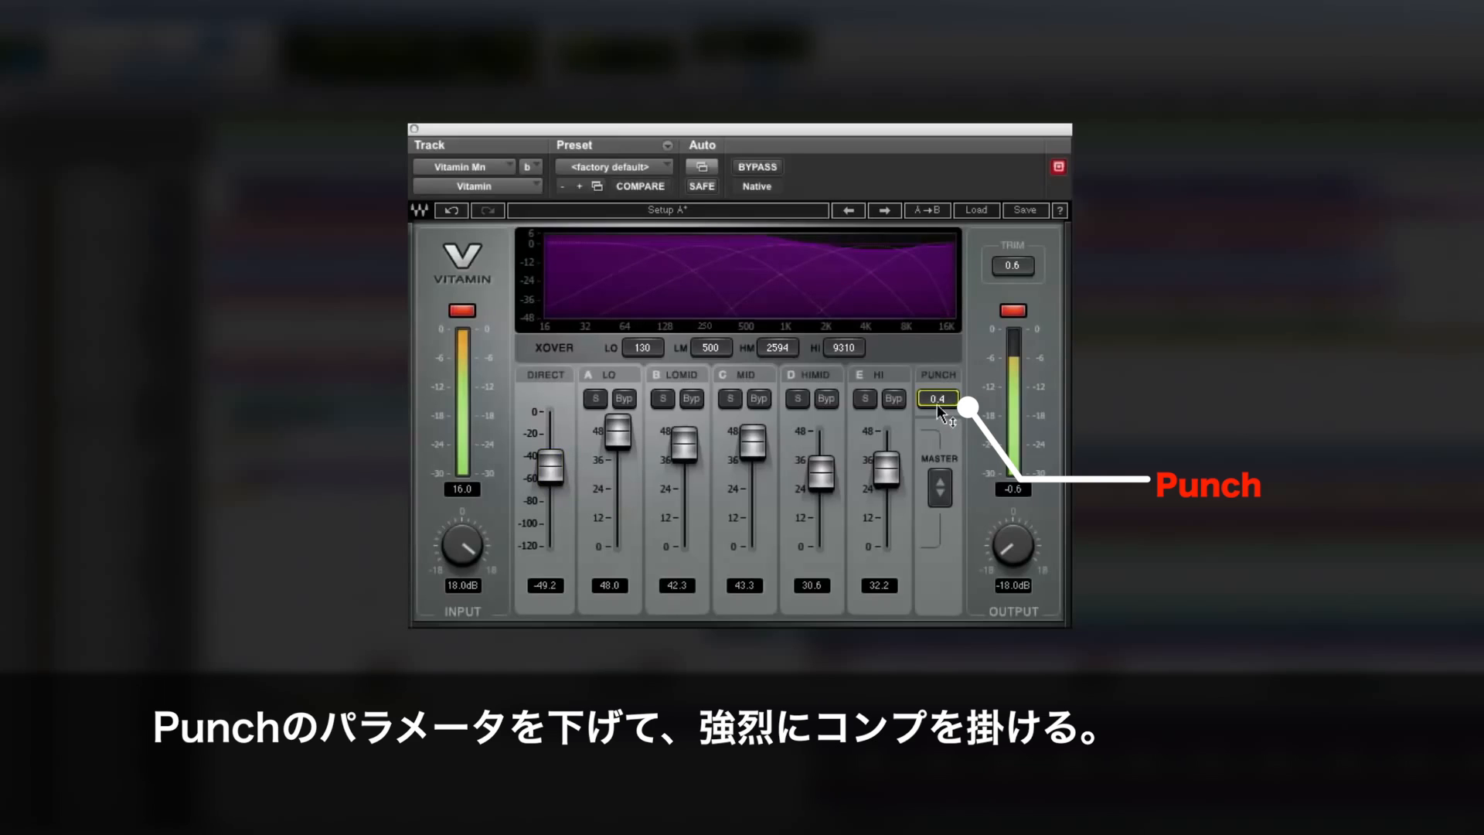
left_click_drag(884, 465, 884, 501)
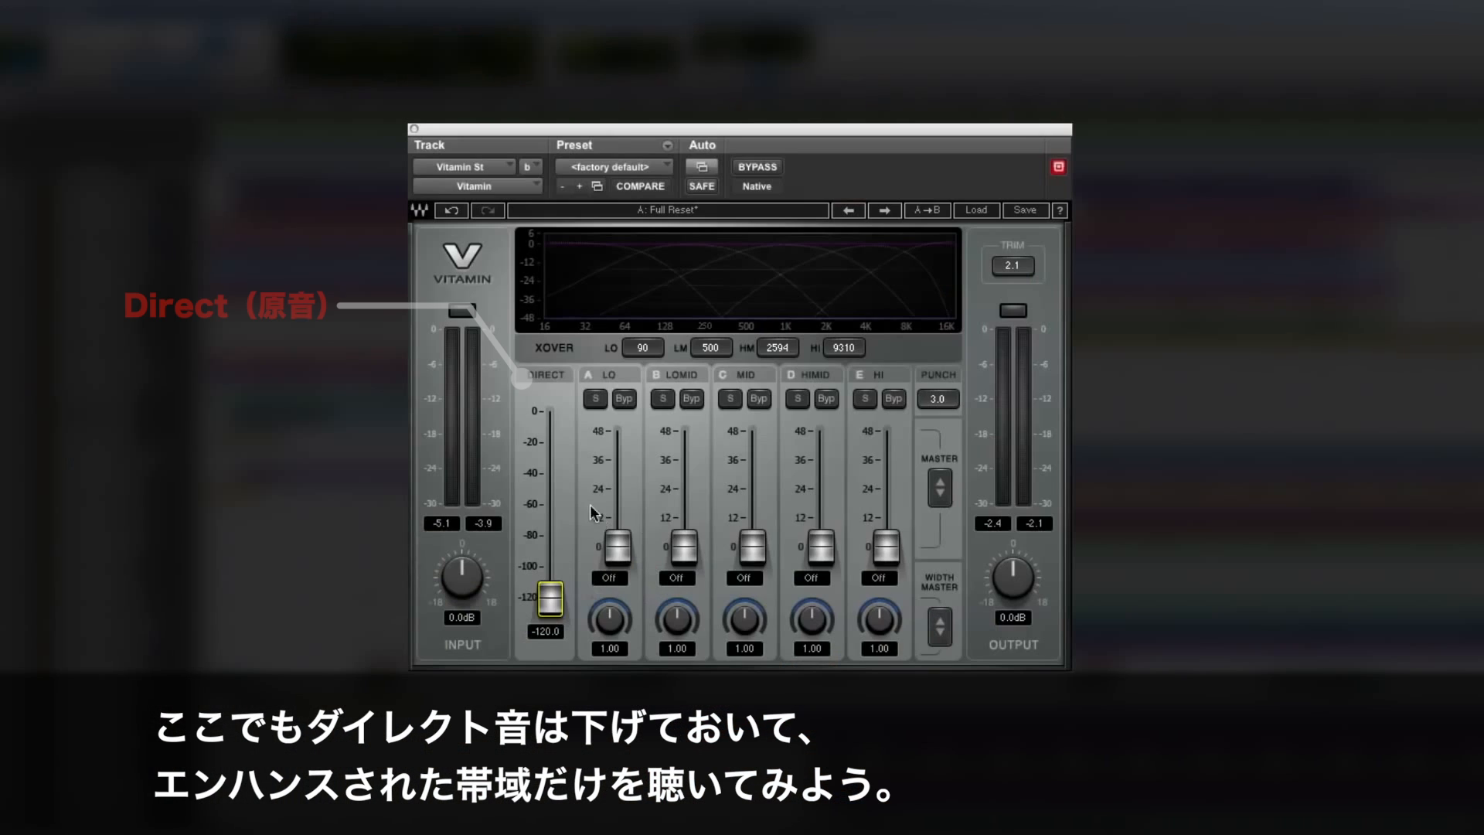
Raise all five band faders on the stereo instance together to 32.0 and start playback
left_click(617, 547)
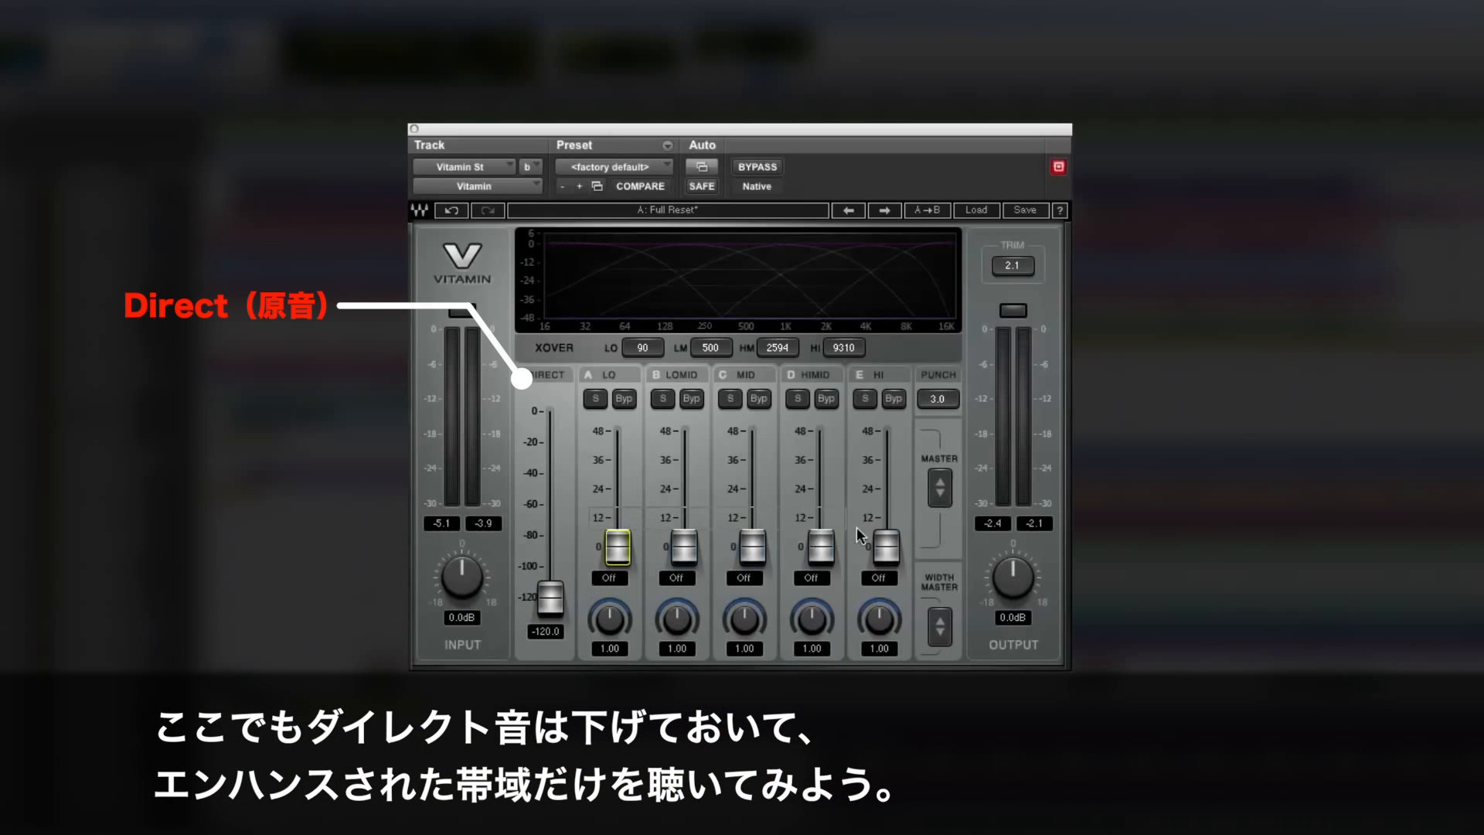
left_click_drag(939, 487, 940, 410)
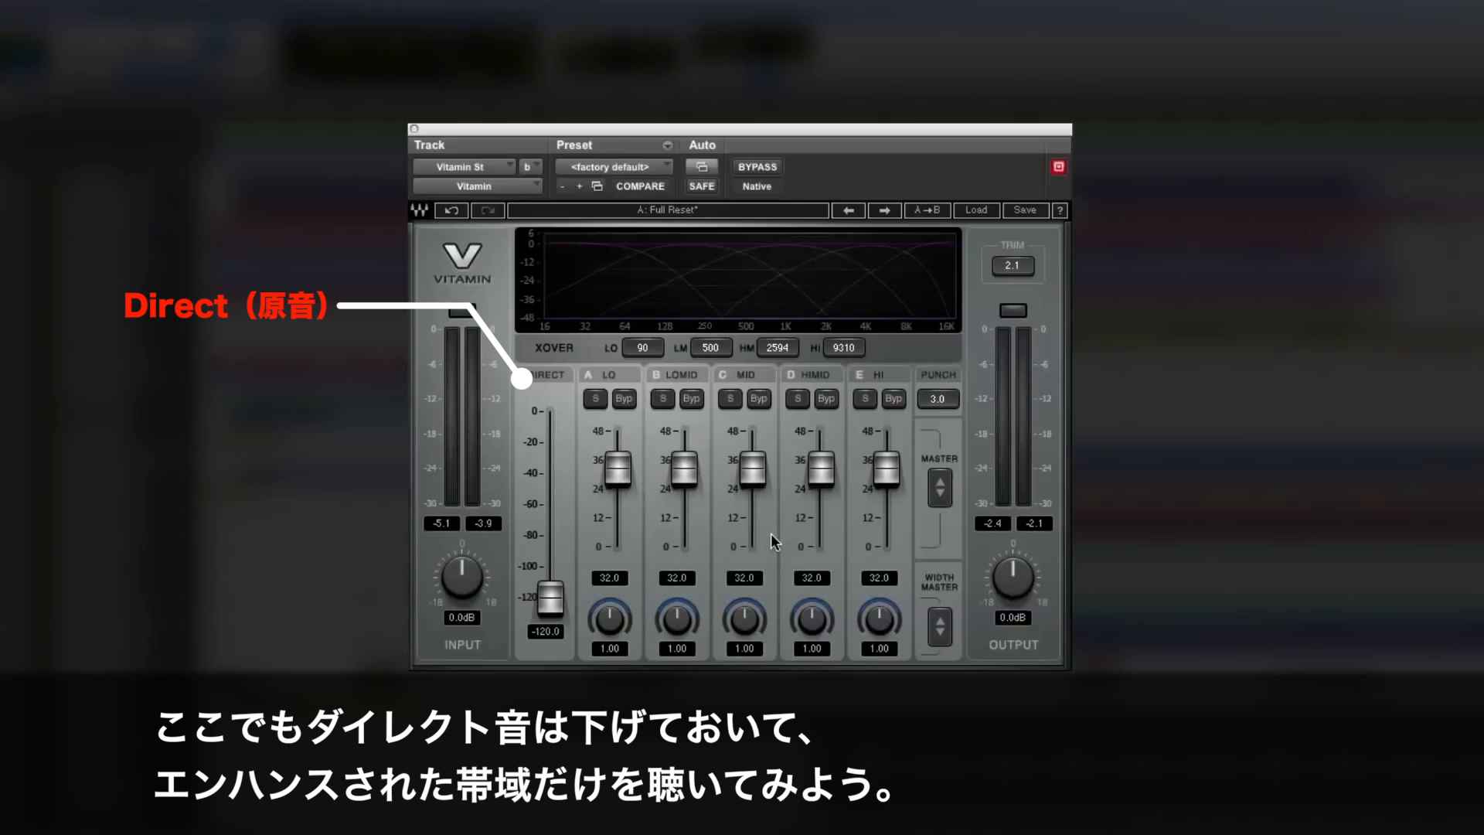
key("space")
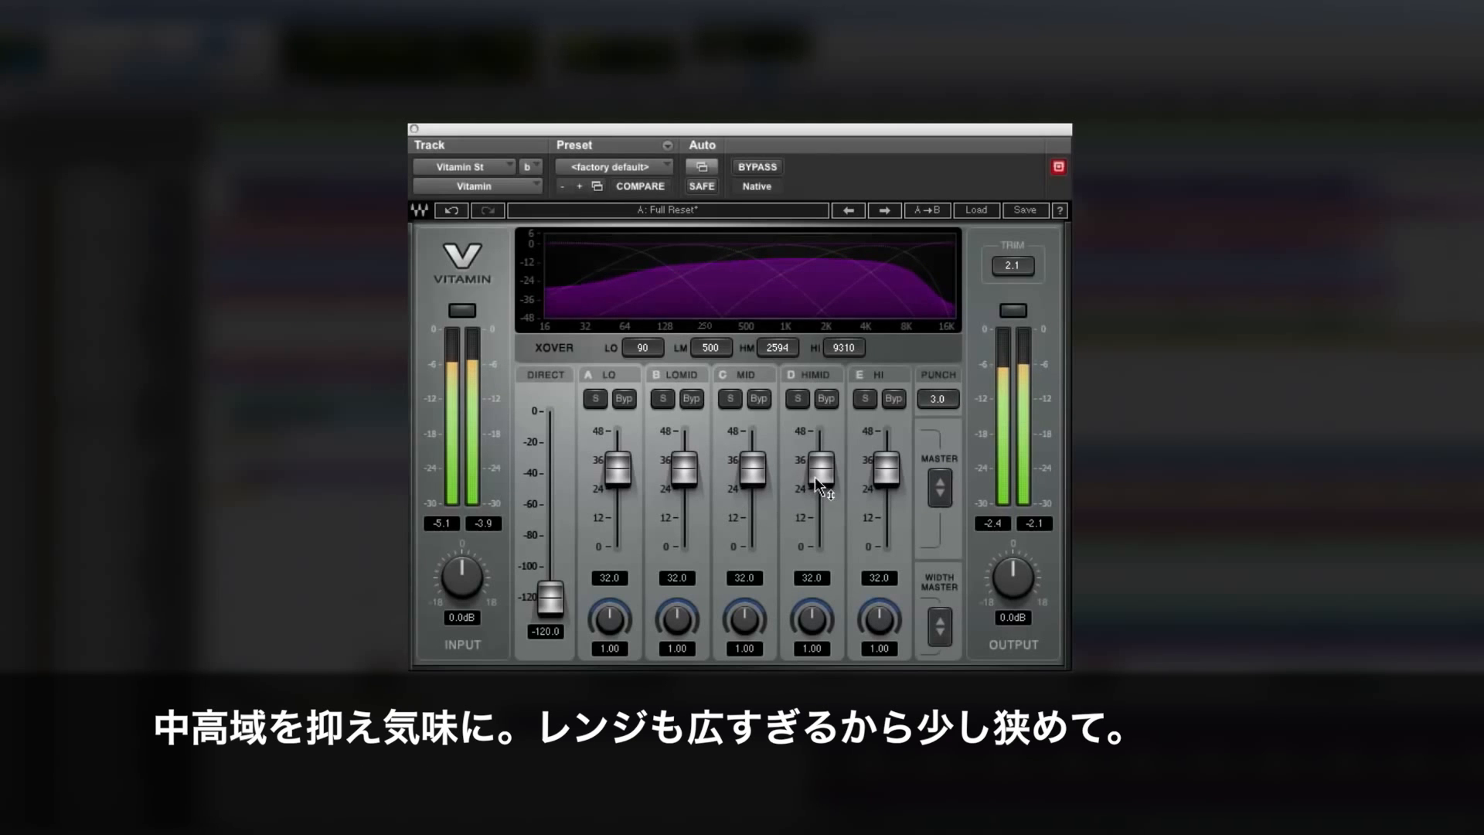
Lower the HIMID fader to 23.2 and narrow its range with the HM crossover at 3177 and the HI crossover at 3245
mouse_move(818, 472)
left_mouse_down()
mouse_move(819, 513)
mouse_move(819, 494)
left_mouse_up()
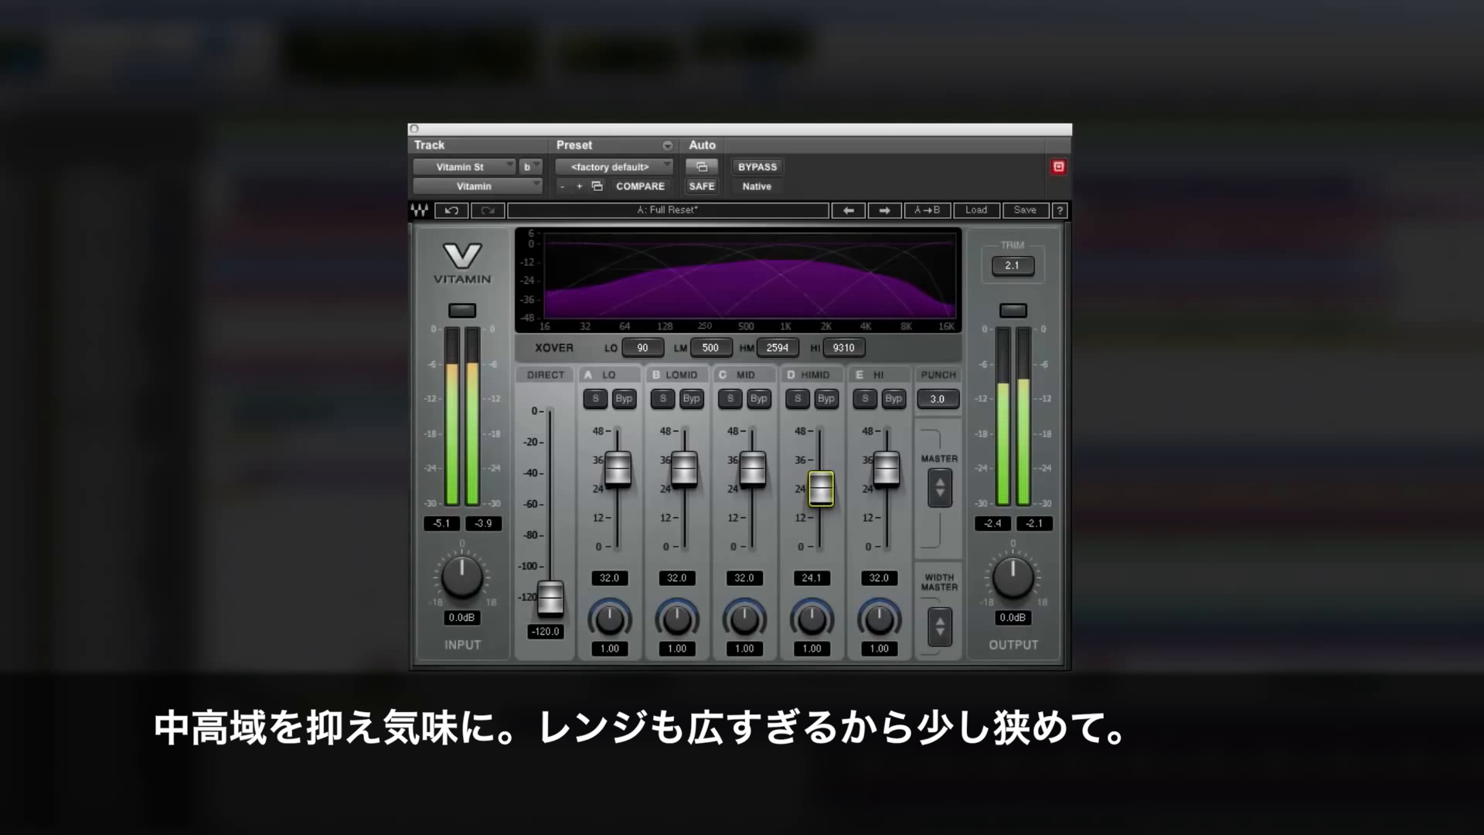
left_click_drag(863, 372, 793, 347)
left_click_drag(821, 488, 821, 491)
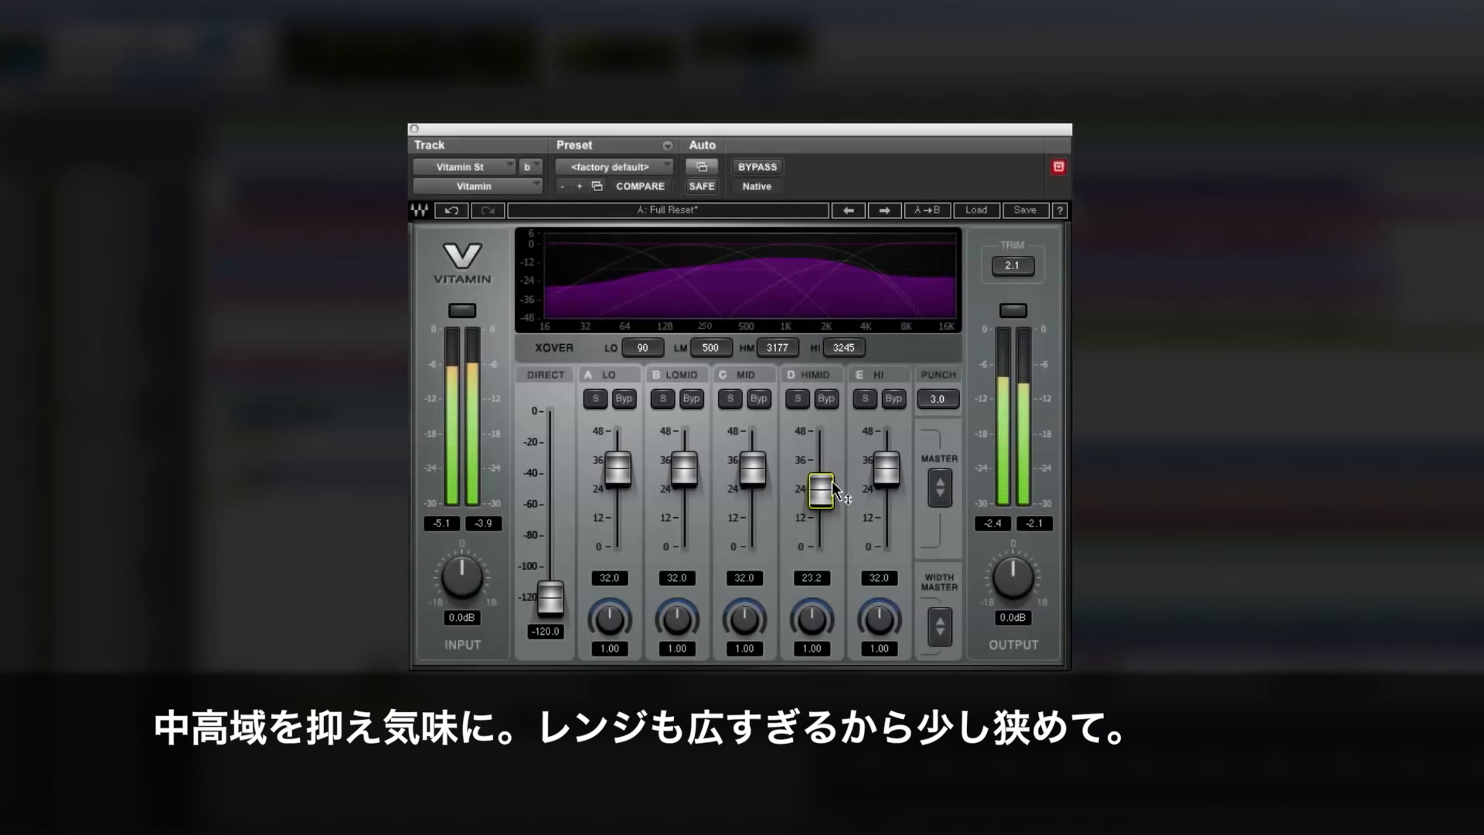
Widen the HIMID band to the maximum width of 3.00 and raise its fader to 26.1
left_click_drag(811, 618, 811, 603)
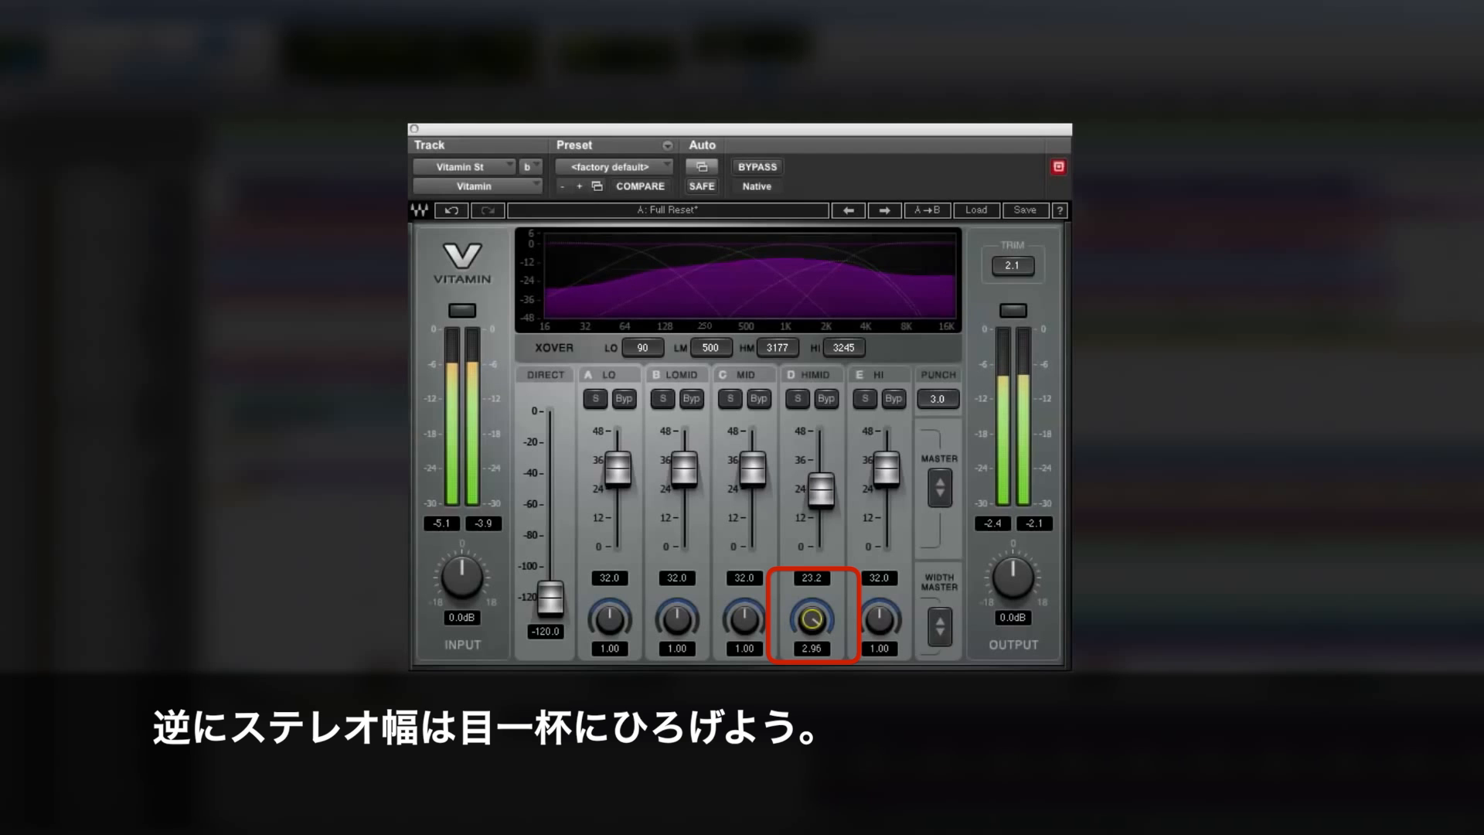
left_click_drag(820, 490, 820, 485)
left_click(808, 623)
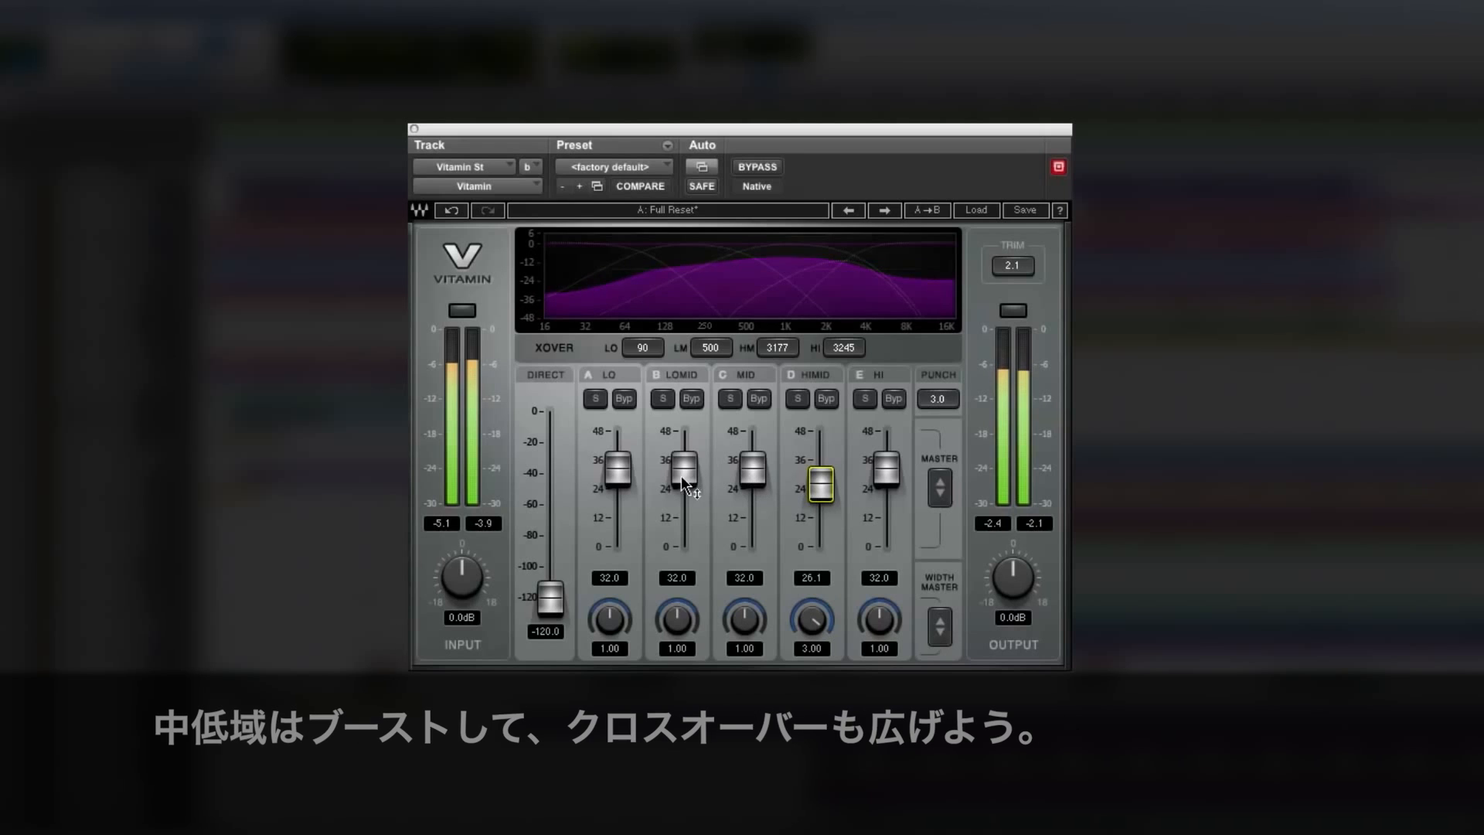
Boost the LOMID fader to 36.7, set the LO crossover to 148 and LM to 252, and widen LOMID to 3.00
left_click_drag(682, 477, 683, 459)
mouse_move(712, 358)
left_mouse_down()
mouse_move(712, 394)
mouse_move(710, 341)
mouse_move(642, 344)
mouse_move(642, 331)
mouse_move(712, 356)
left_mouse_up()
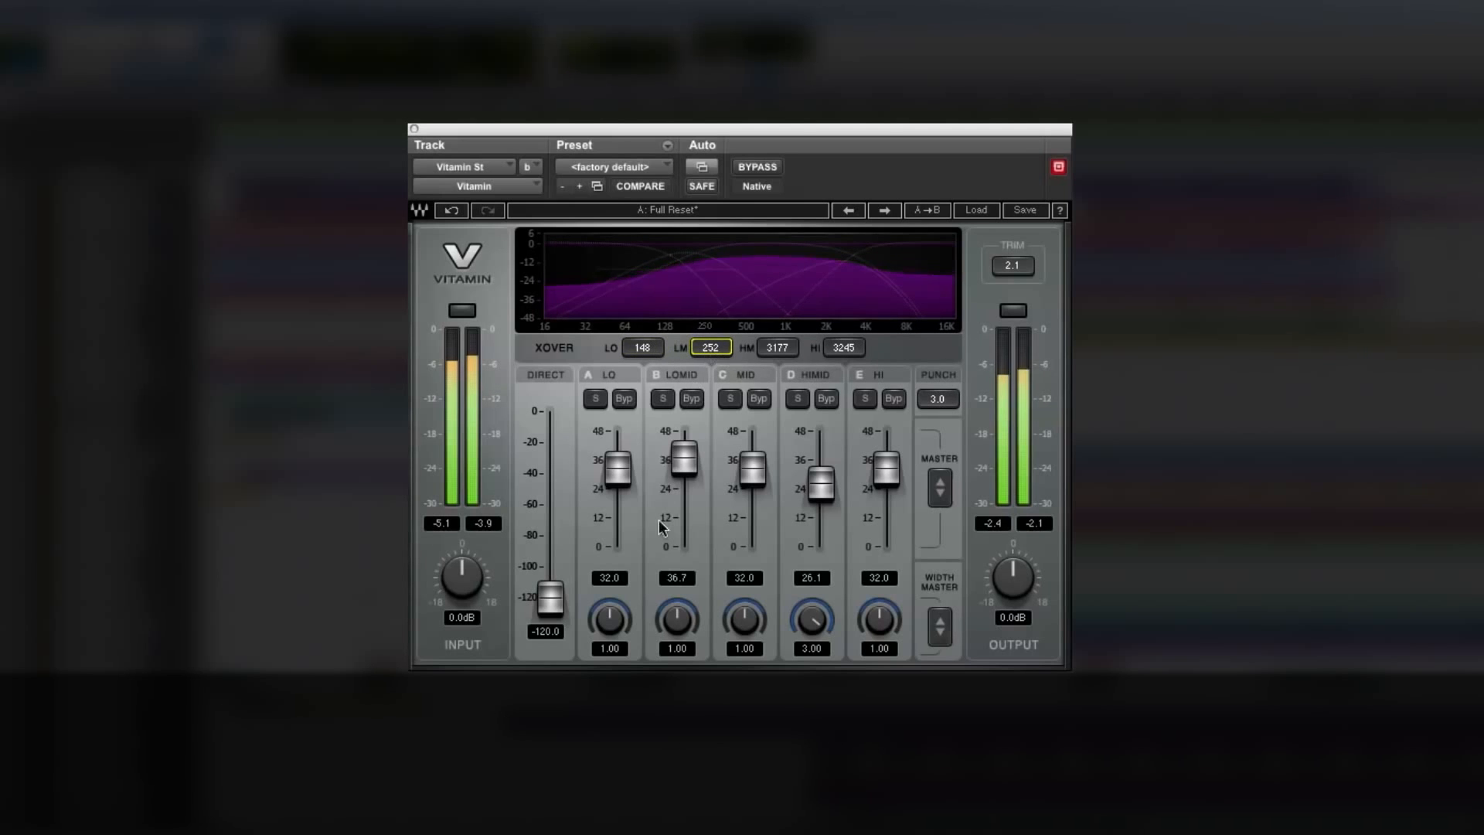
left_click_drag(677, 653, 679, 635)
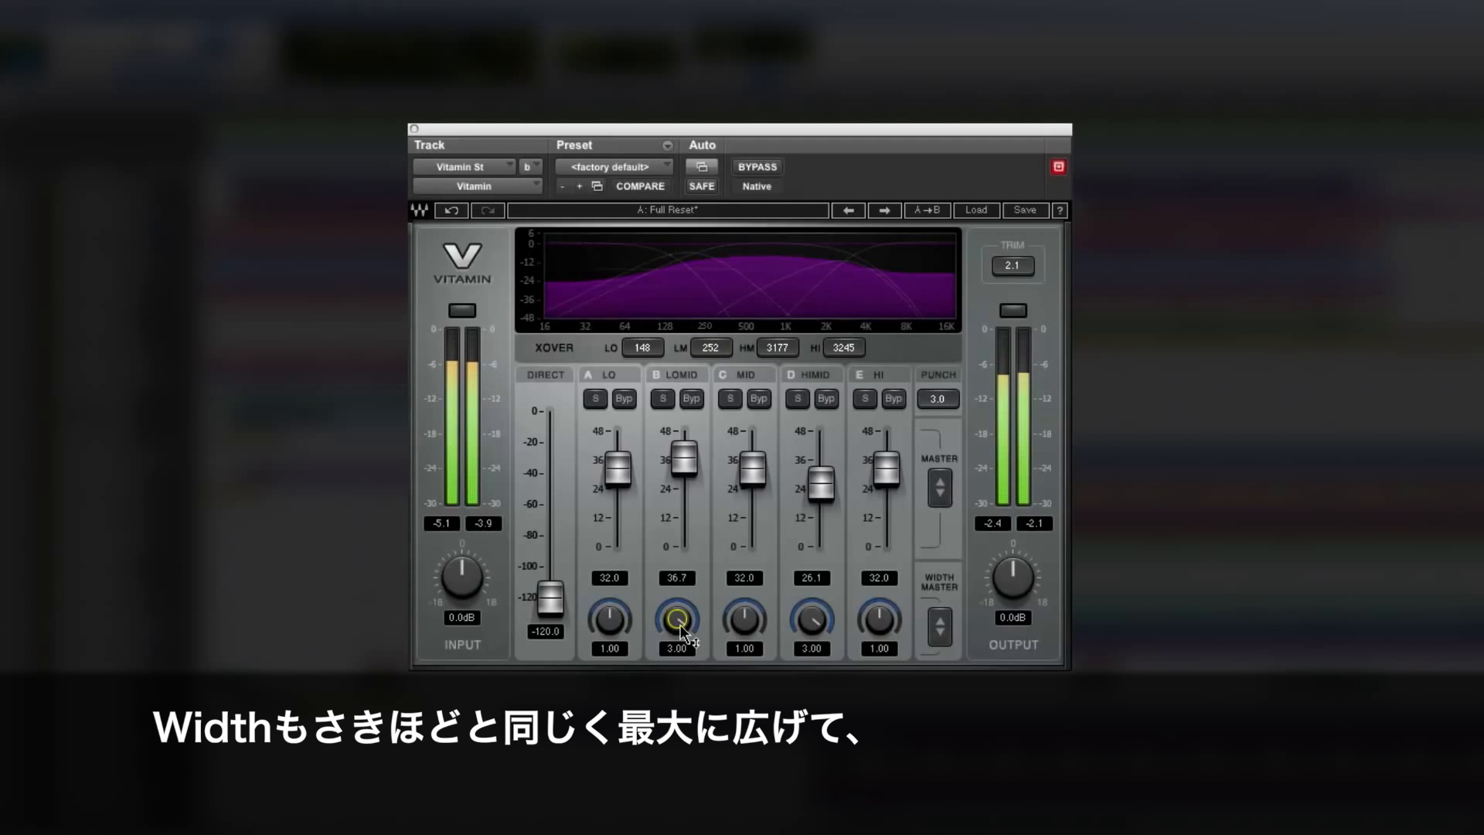
Lower the LO fader to 27.2, narrow its width to 0.00 for mono, and keep Direct at -120.0
left_click_drag(618, 464, 621, 483)
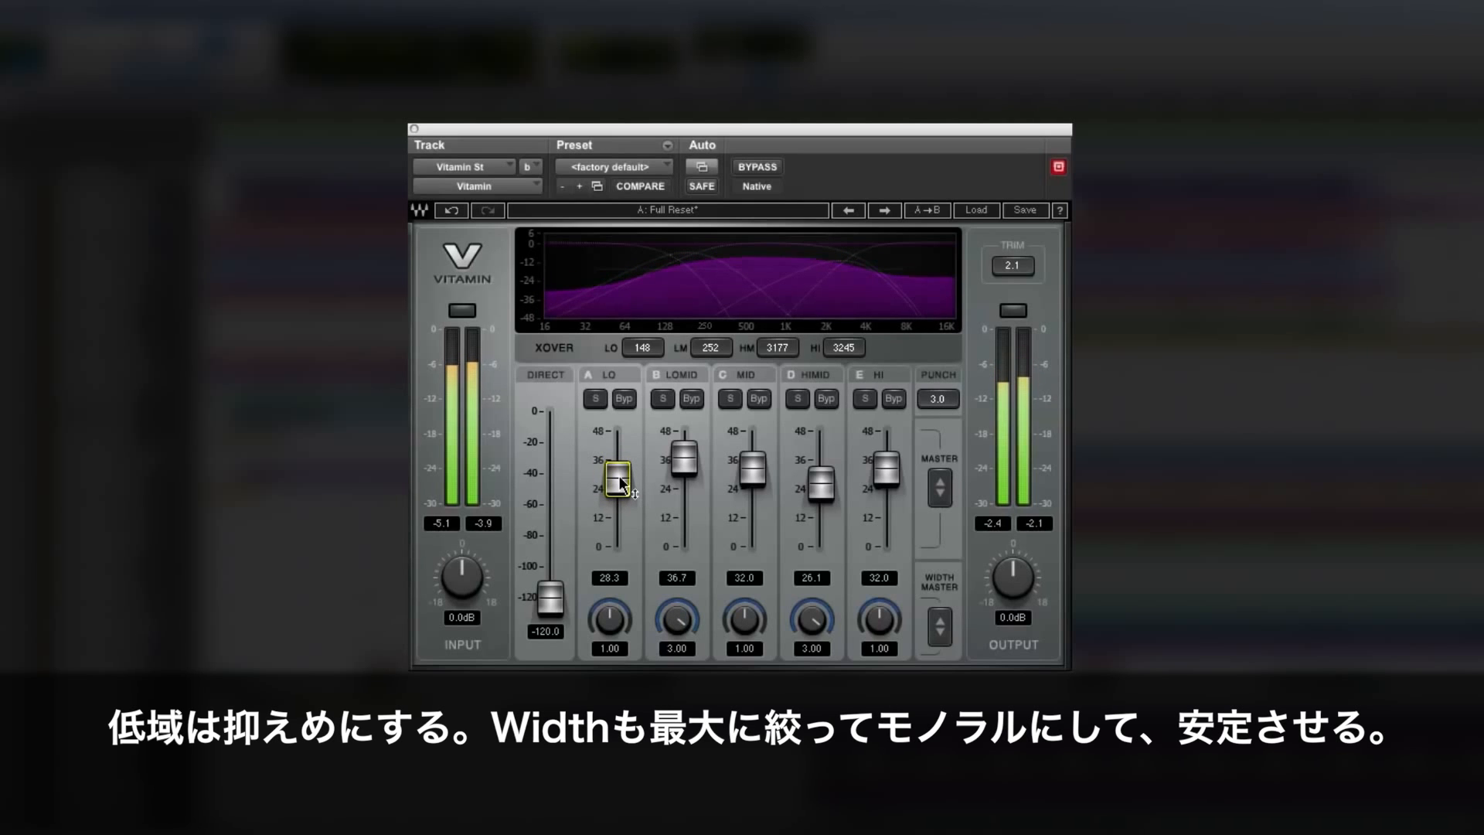
left_click_drag(620, 483, 620, 487)
left_click_drag(610, 618, 609, 642)
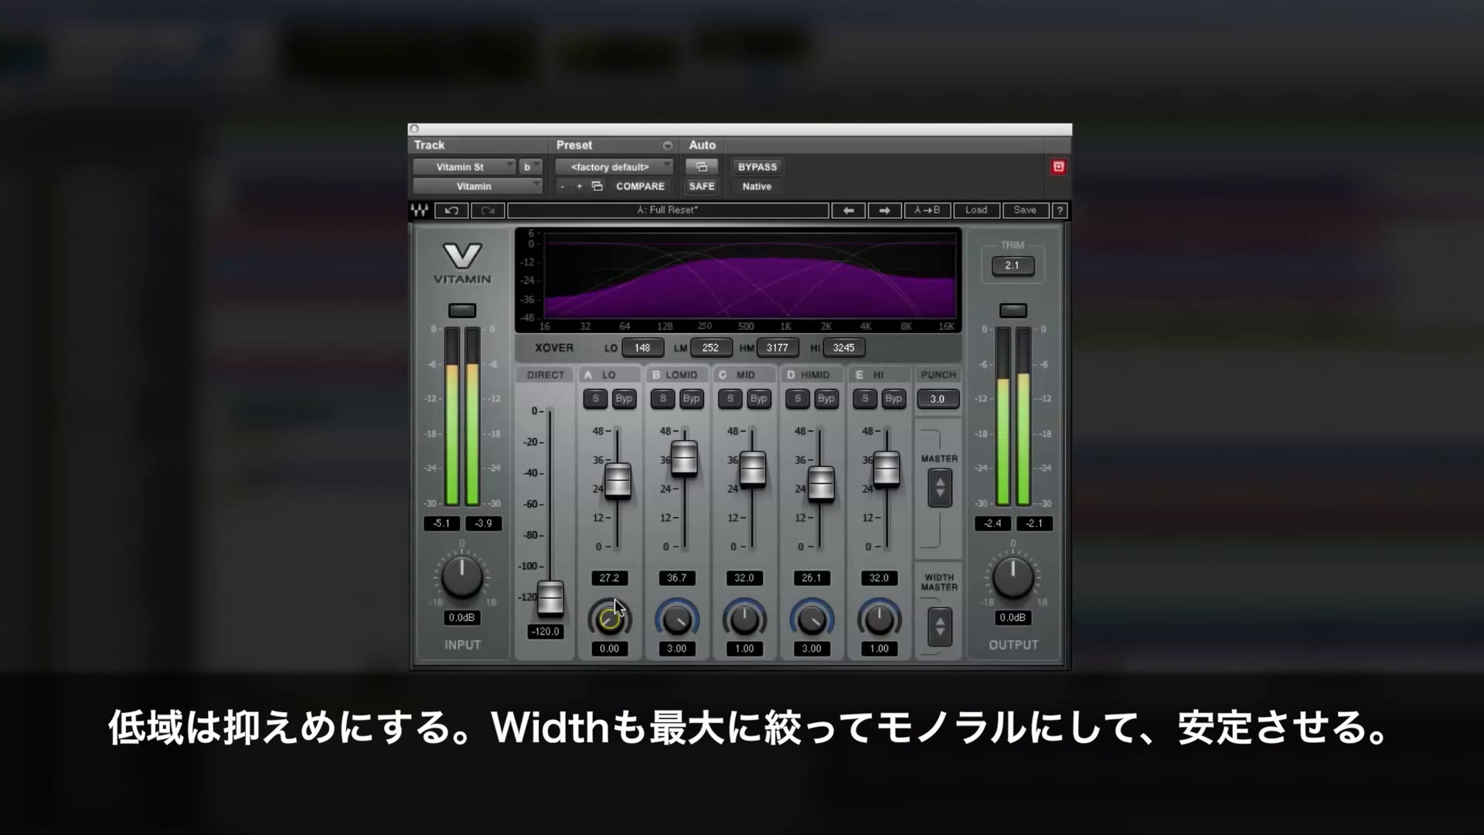
mouse_move(550, 596)
left_mouse_down()
mouse_move(550, 483)
mouse_move(550, 598)
left_mouse_up()
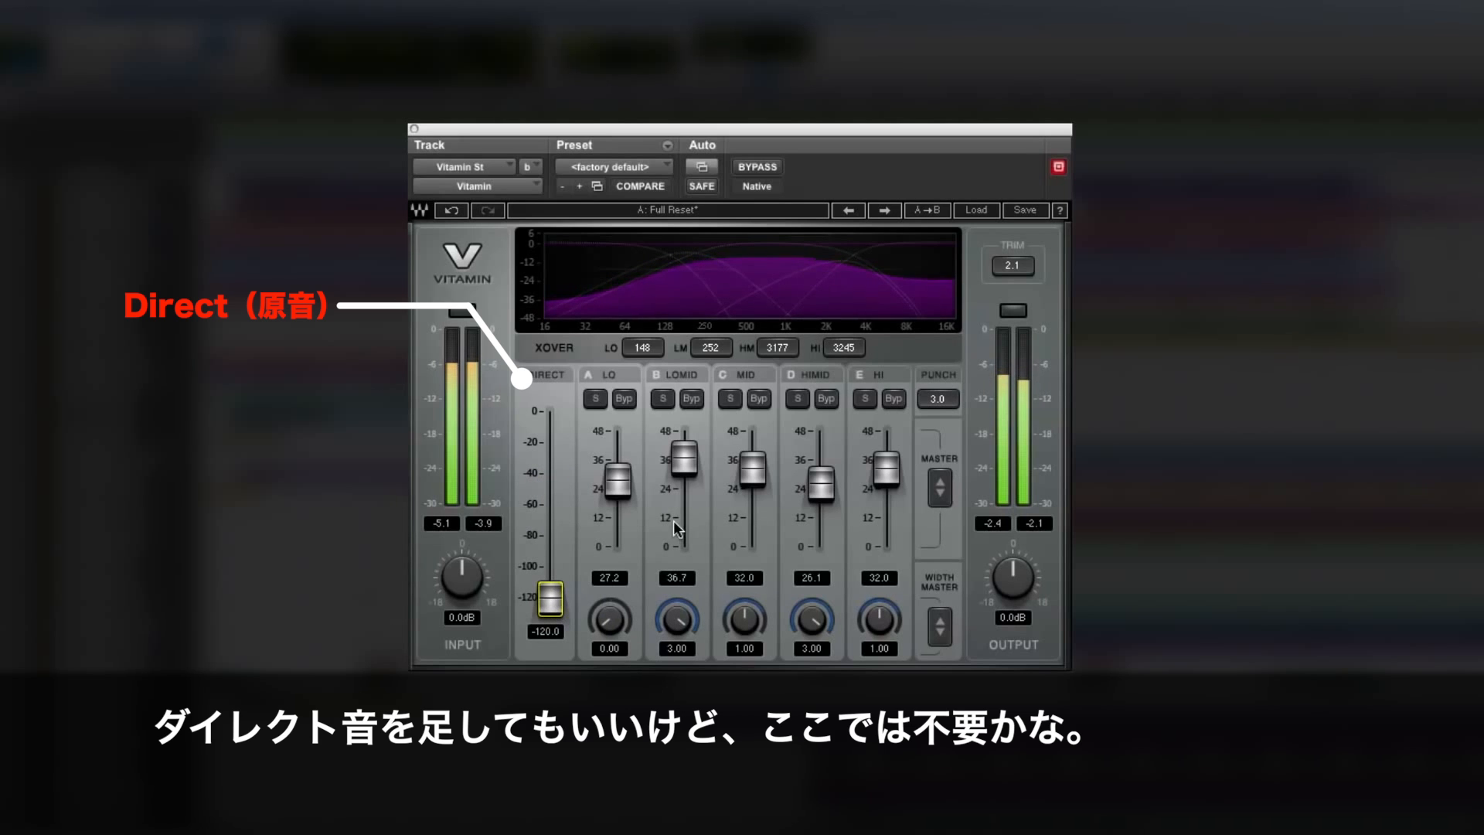
Compare against the bypassed guitar, then raise all bands together until LO reaches 31.9, LOMID 41.4, MID 36.7, HIMID 30.8 and HI 36.7
left_click(759, 167)
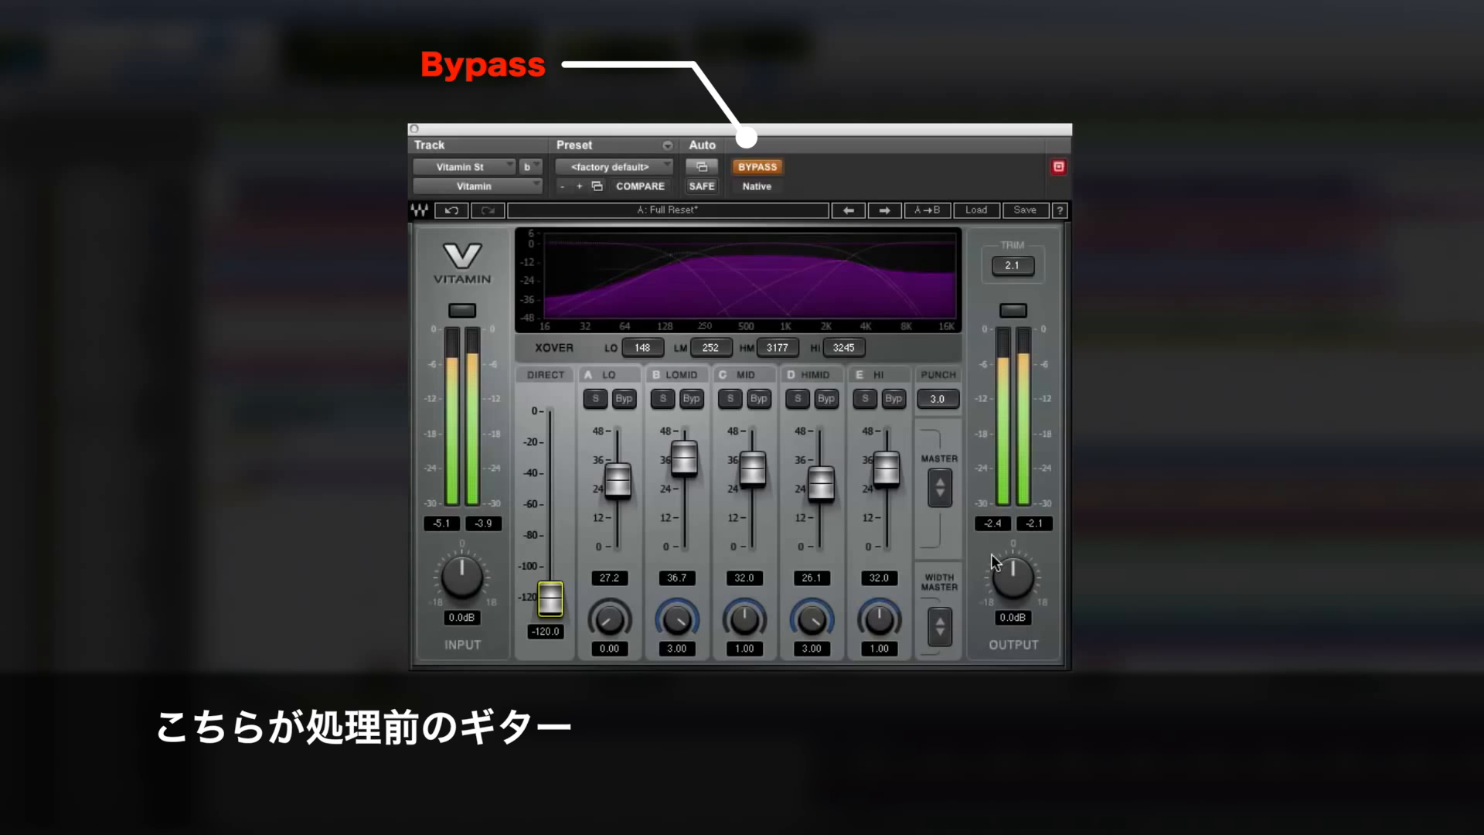
left_click(762, 165)
left_click(939, 482)
left_click_drag(939, 482, 940, 452)
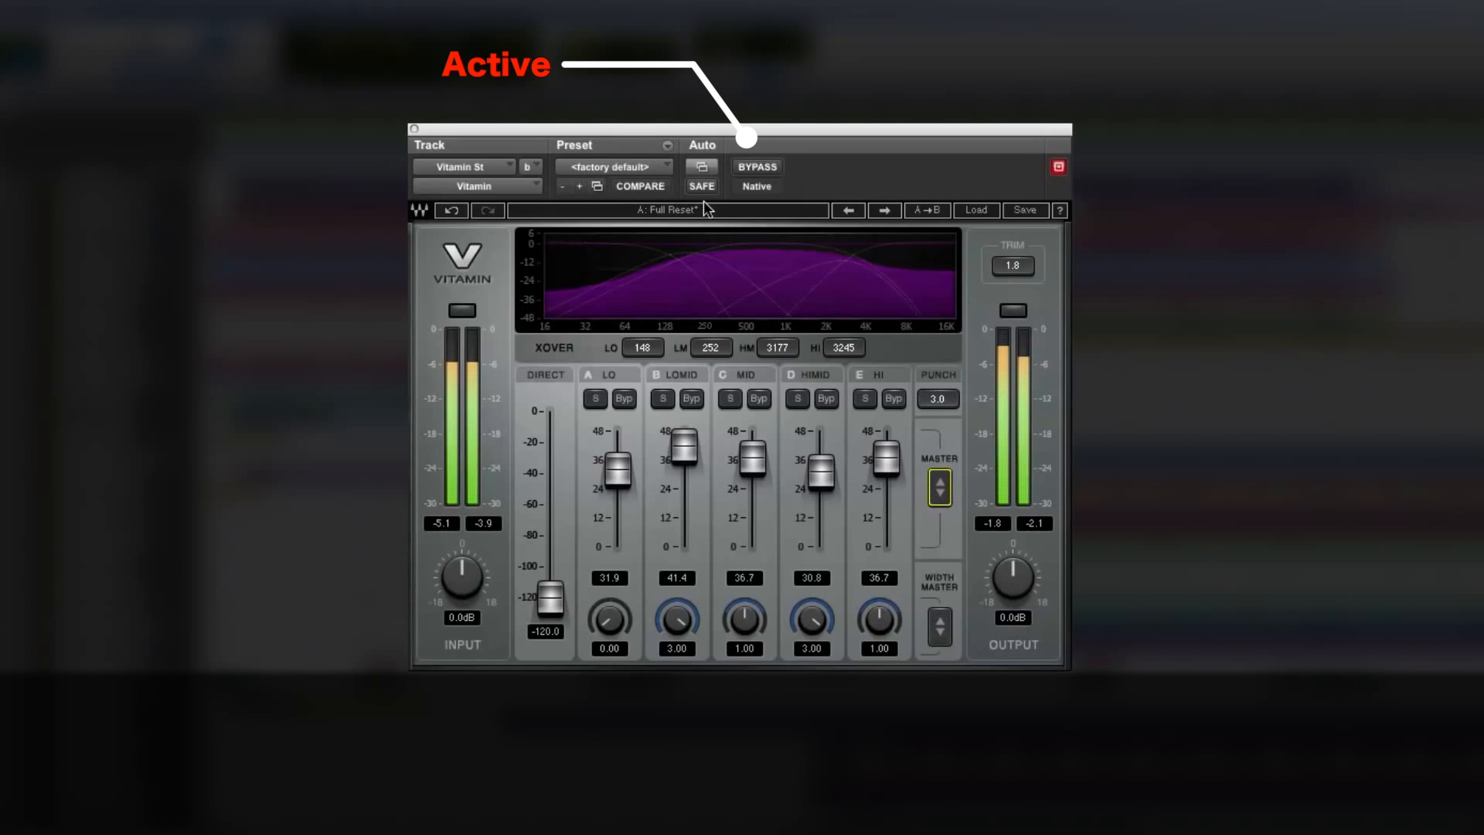
Compare the processed guitar with the unprocessed signal by switching bypass on and off
left_click(754, 163)
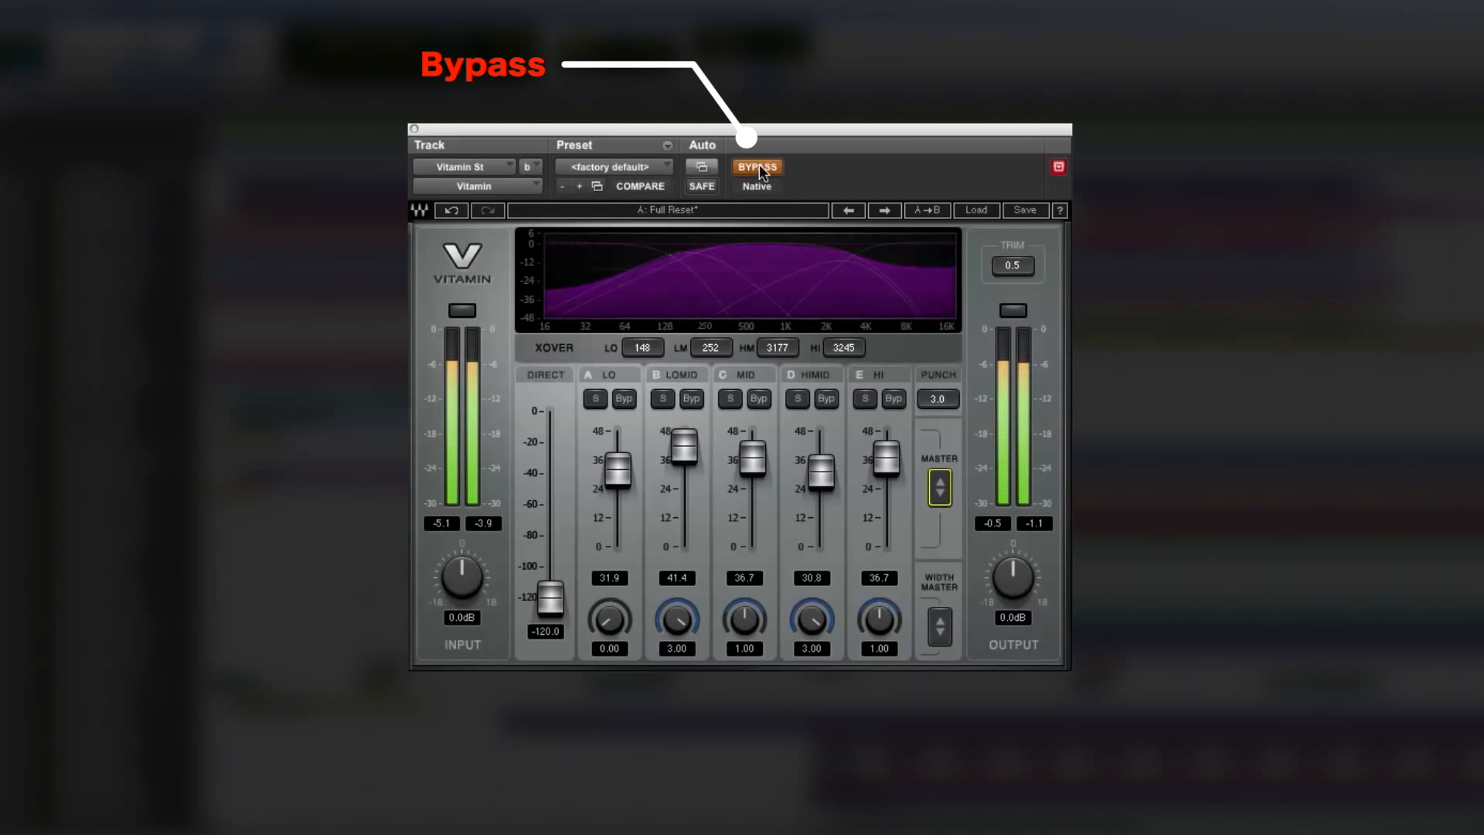
left_click(759, 165)
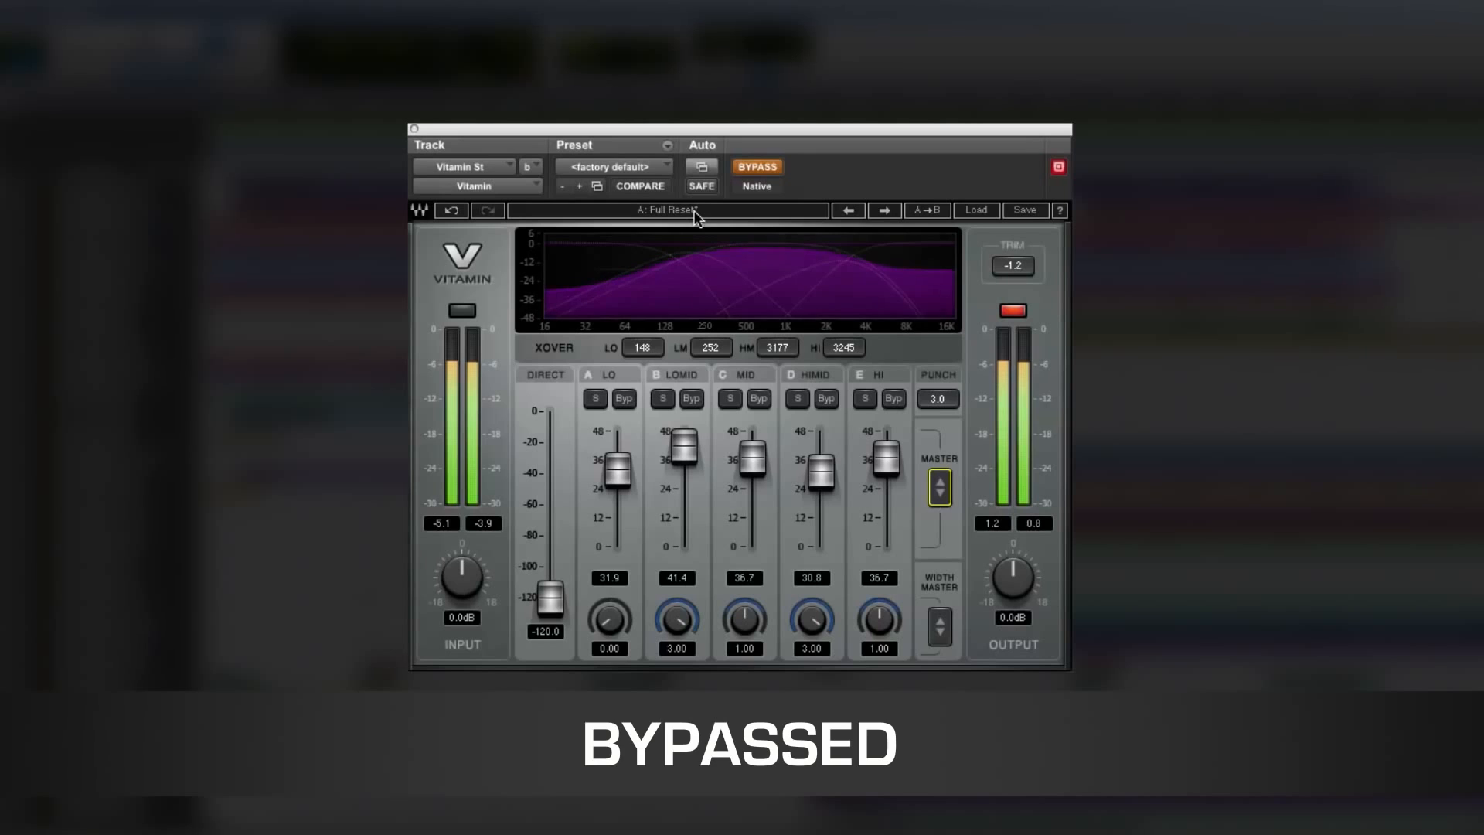
left_click(757, 166)
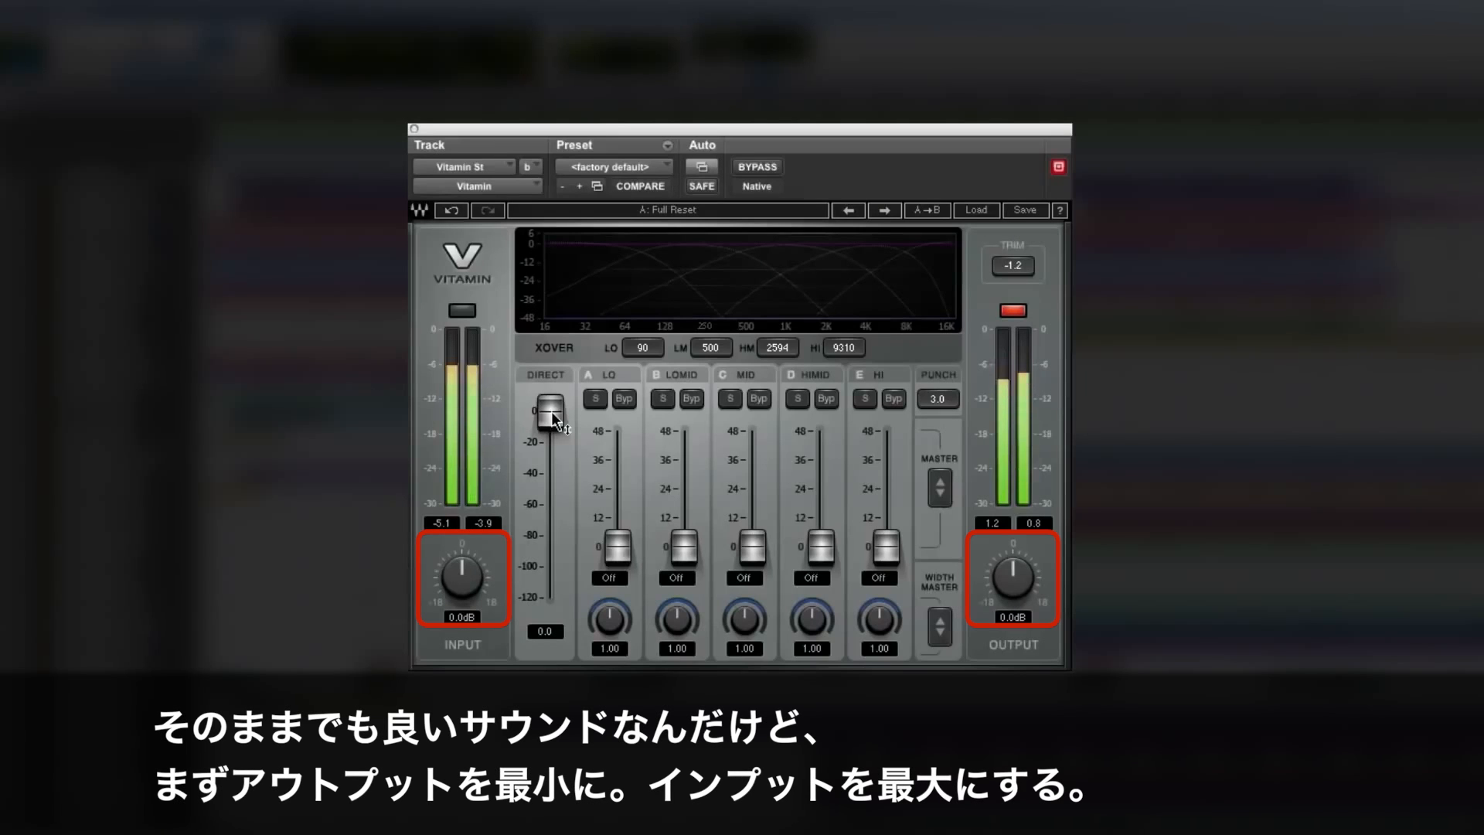
Turn the Output gain down to -18.0 dB and the Input gain up to 18.0 dB
left_click_drag(1011, 589, 1010, 664)
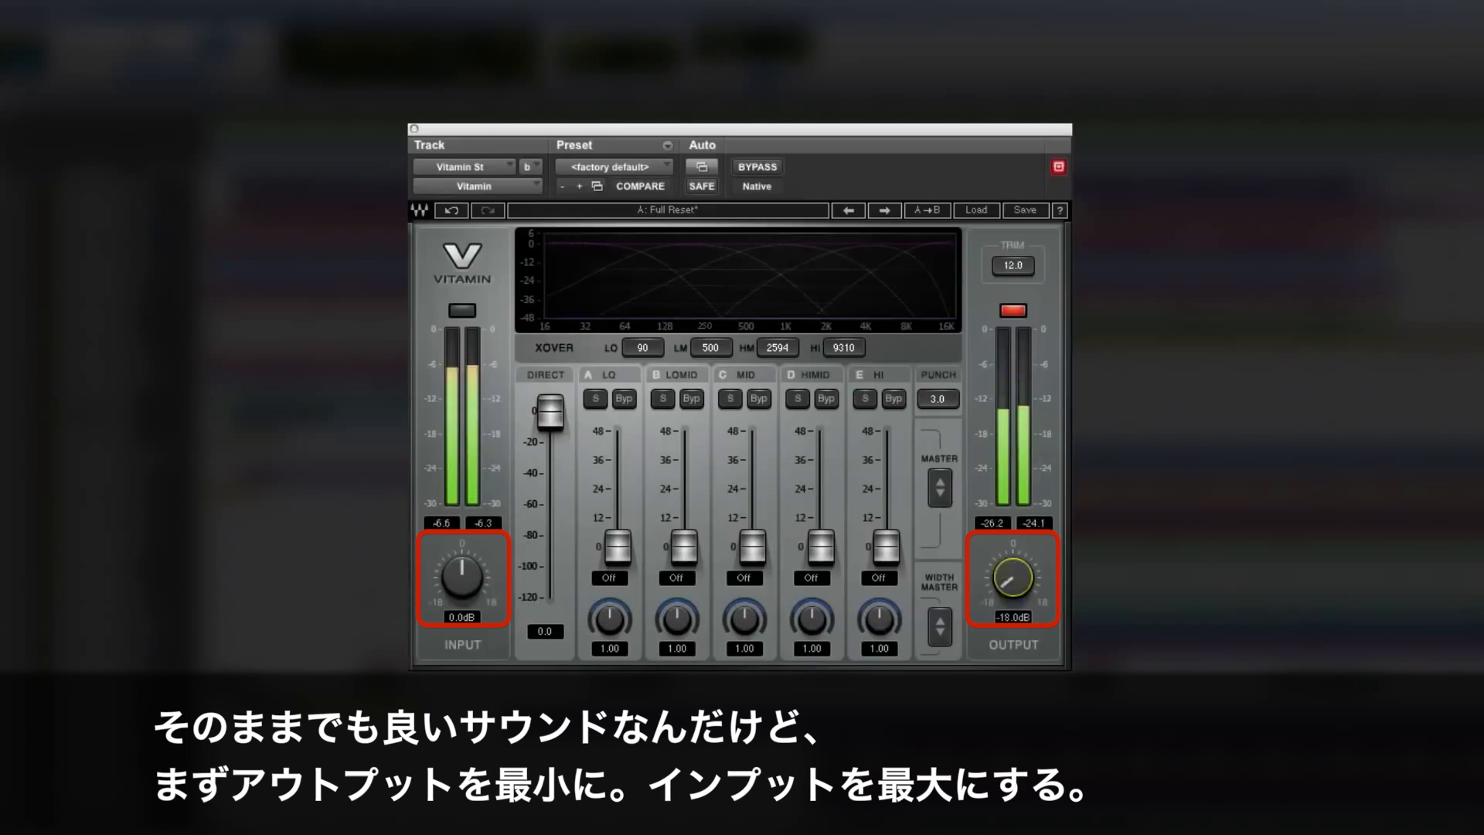
left_click_drag(475, 576, 504, 468)
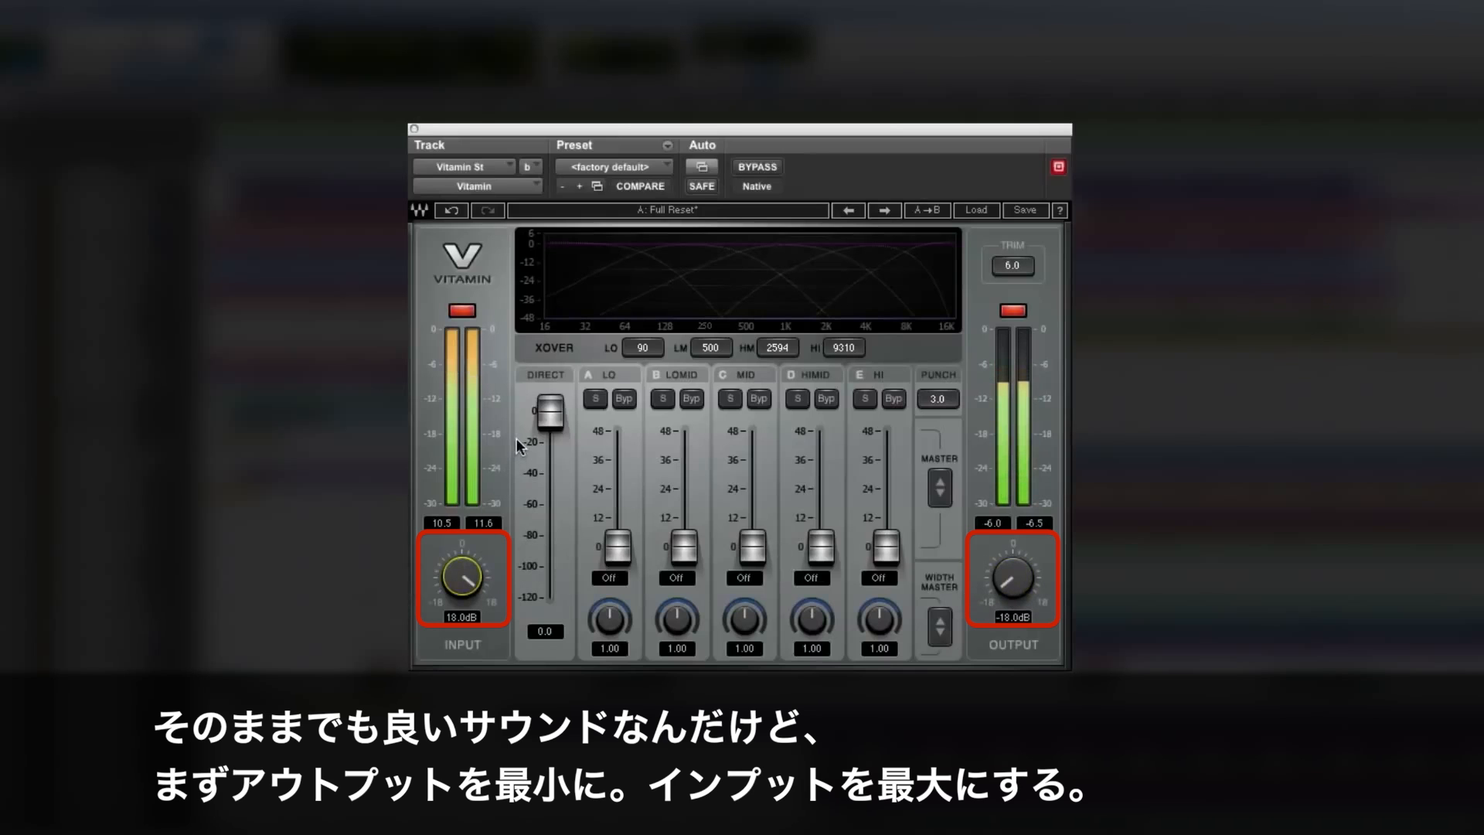
Lower Direct to -120.0, raise all five bands together to 35.0, and reduce Punch to 0.1
left_click_drag(551, 413, 550, 599)
mouse_move(939, 486)
left_mouse_down()
mouse_move(939, 423)
mouse_move(946, 495)
left_mouse_up()
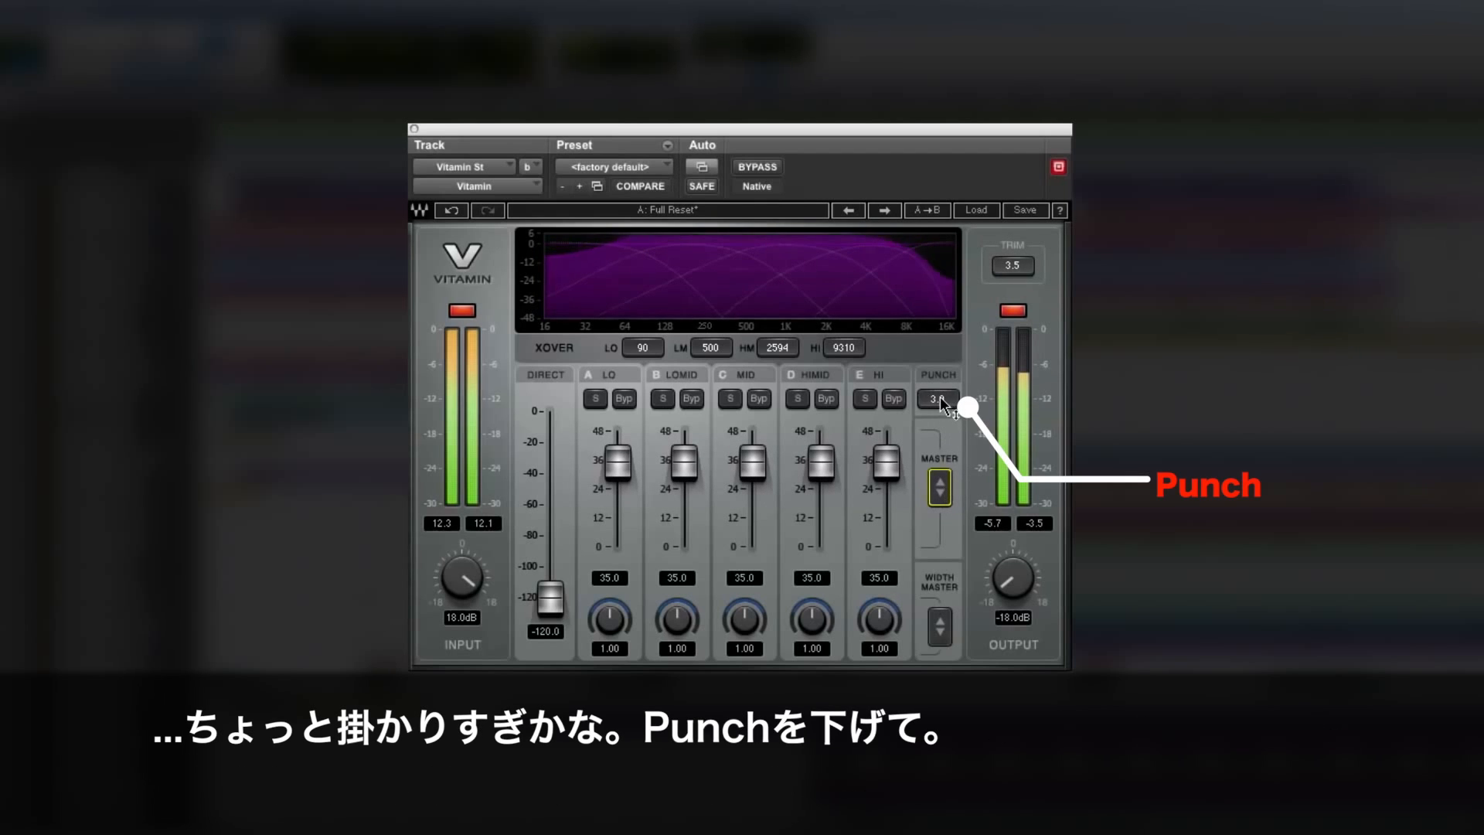
left_click_drag(938, 396, 938, 421)
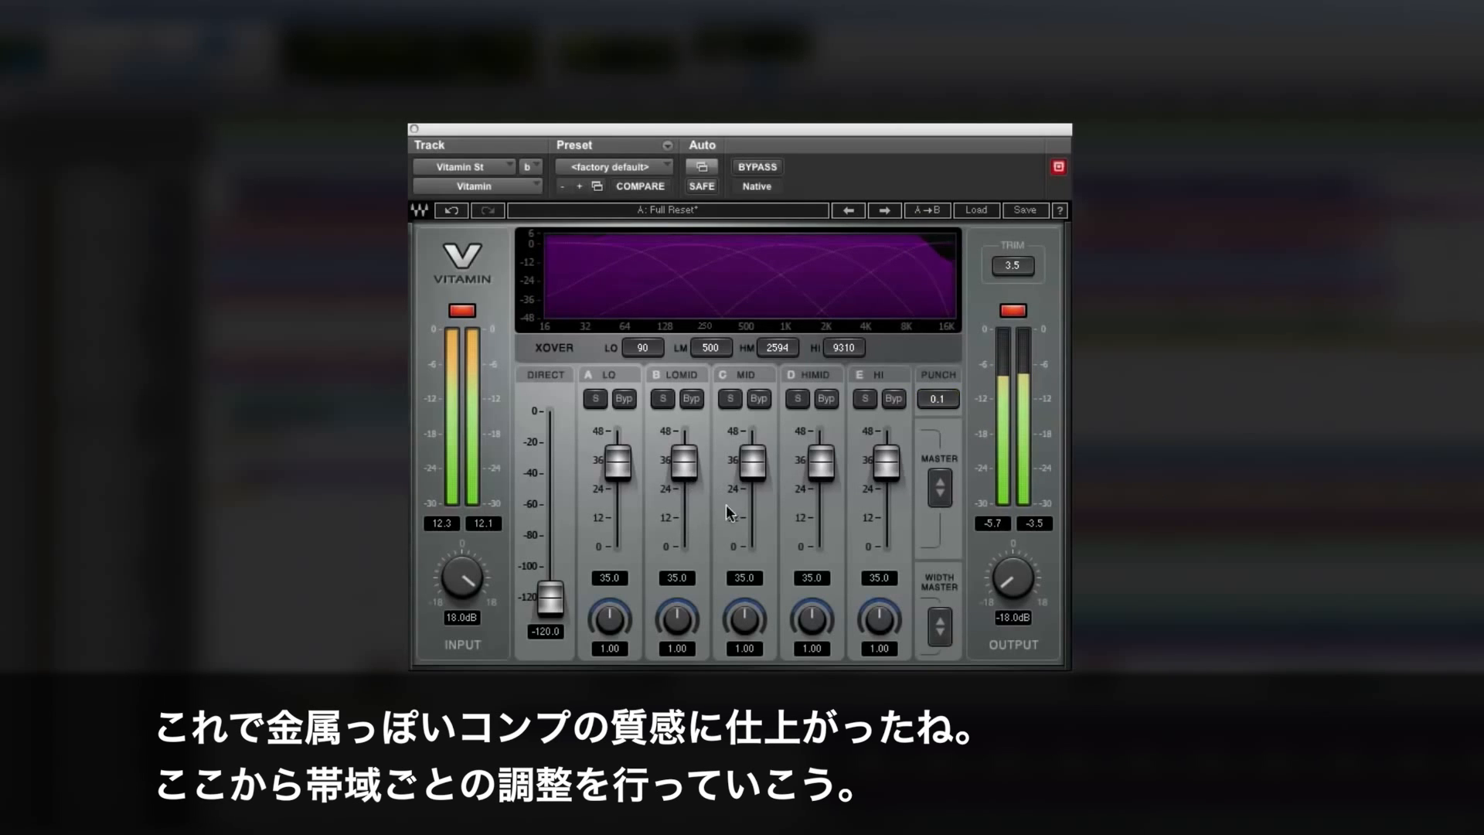
Brighten the sound by raising the HIMID fader to 40.2 and the HI fader to 36.6
left_click_drag(821, 464, 821, 451)
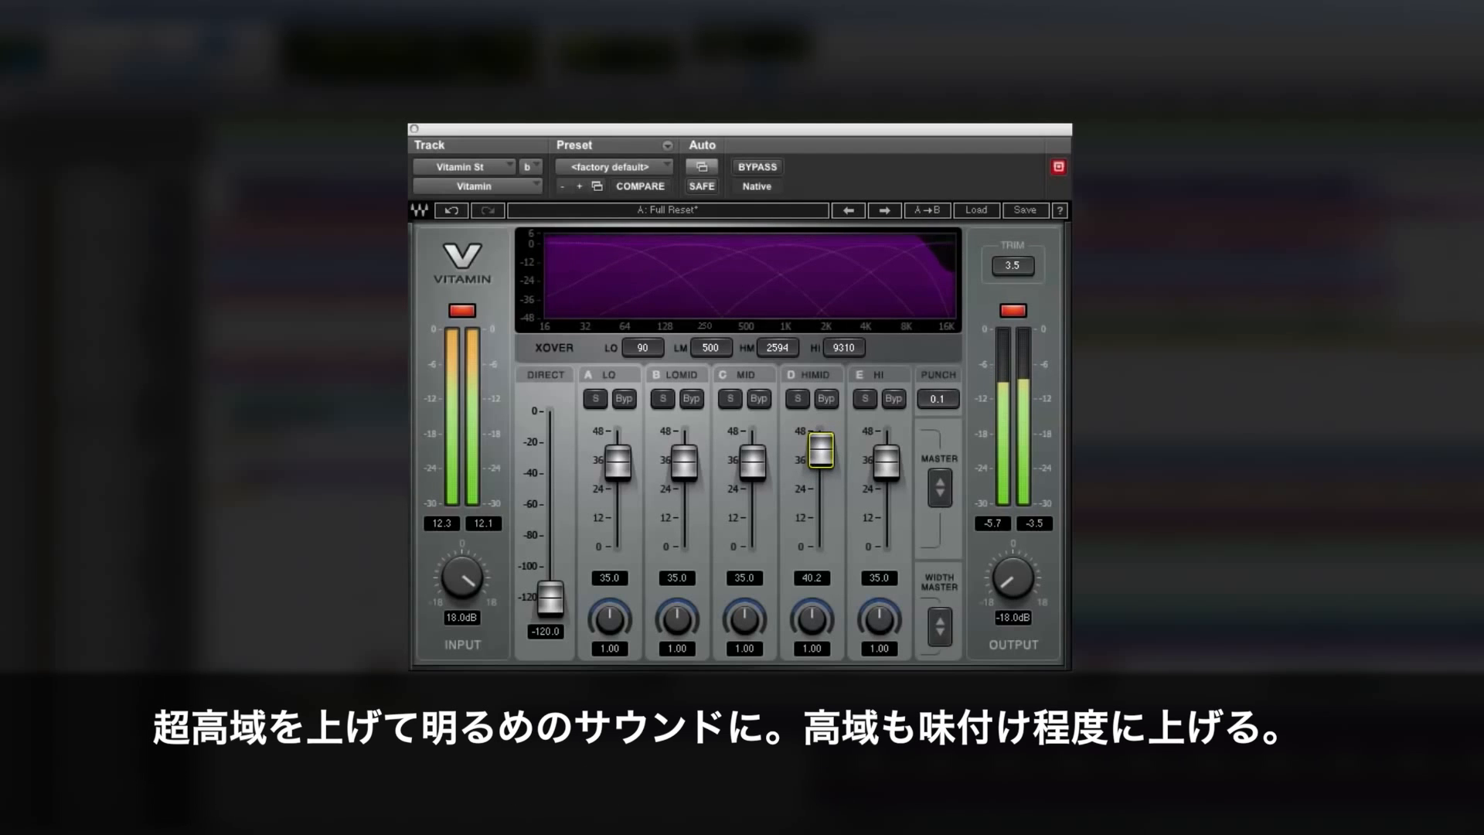
left_click_drag(896, 473, 897, 470)
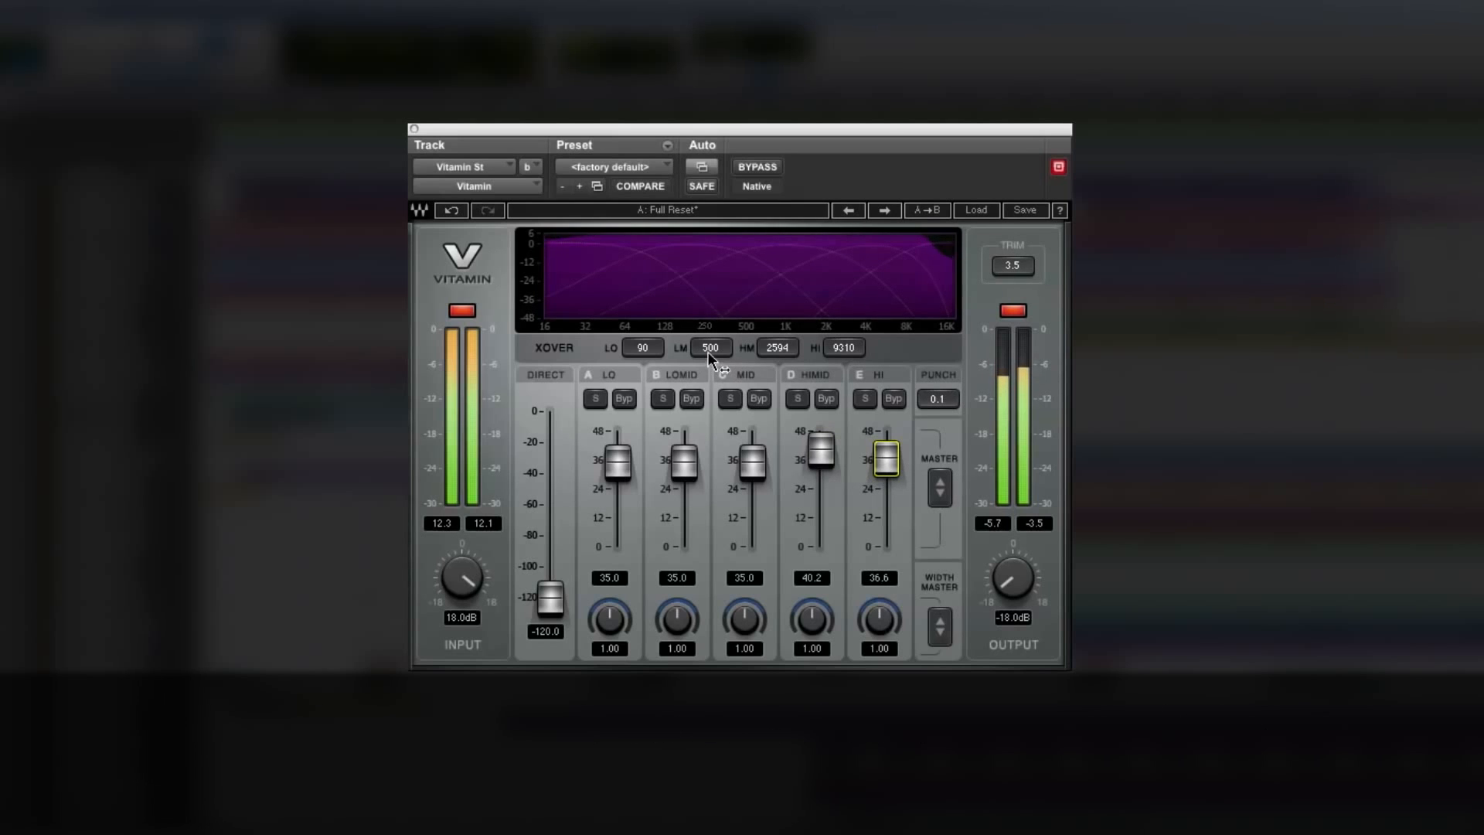
Set the LO crossover to 173, the LO fader to 39.2 and its width to 0.00, and widen MID to 2.34
left_click_drag(623, 358, 624, 309)
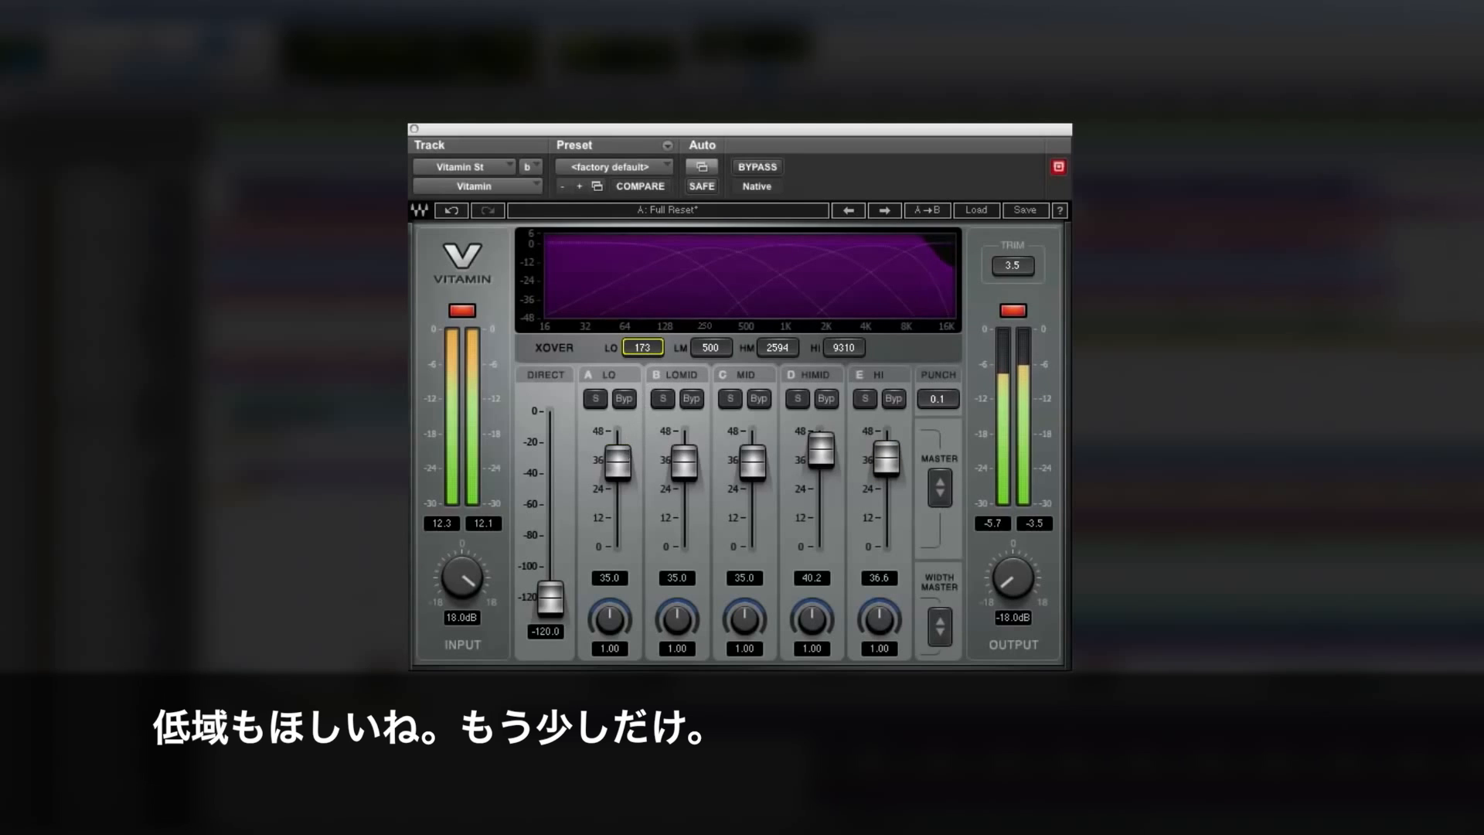
left_click_drag(617, 462, 617, 452)
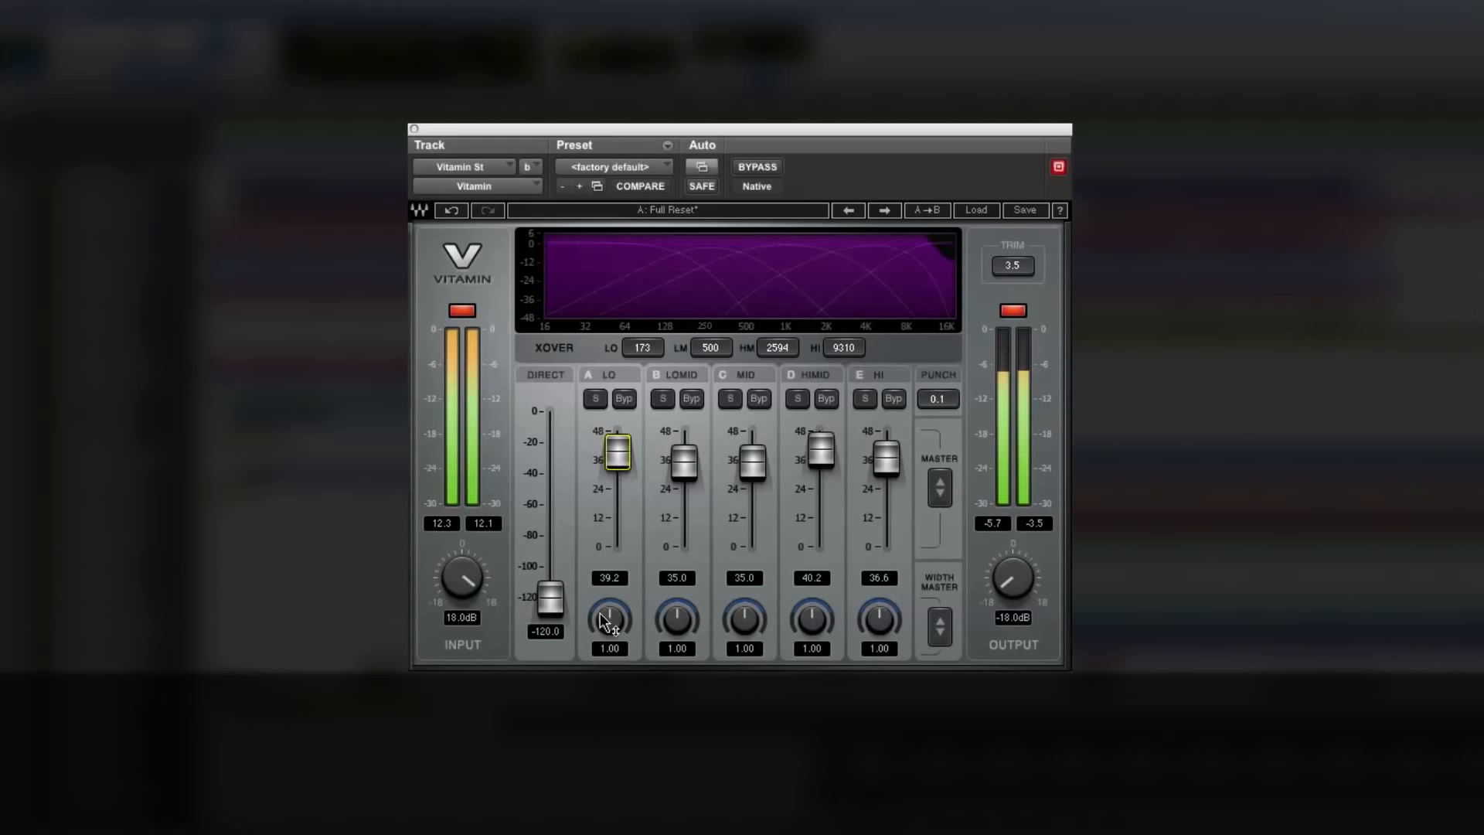
left_click_drag(600, 612, 601, 641)
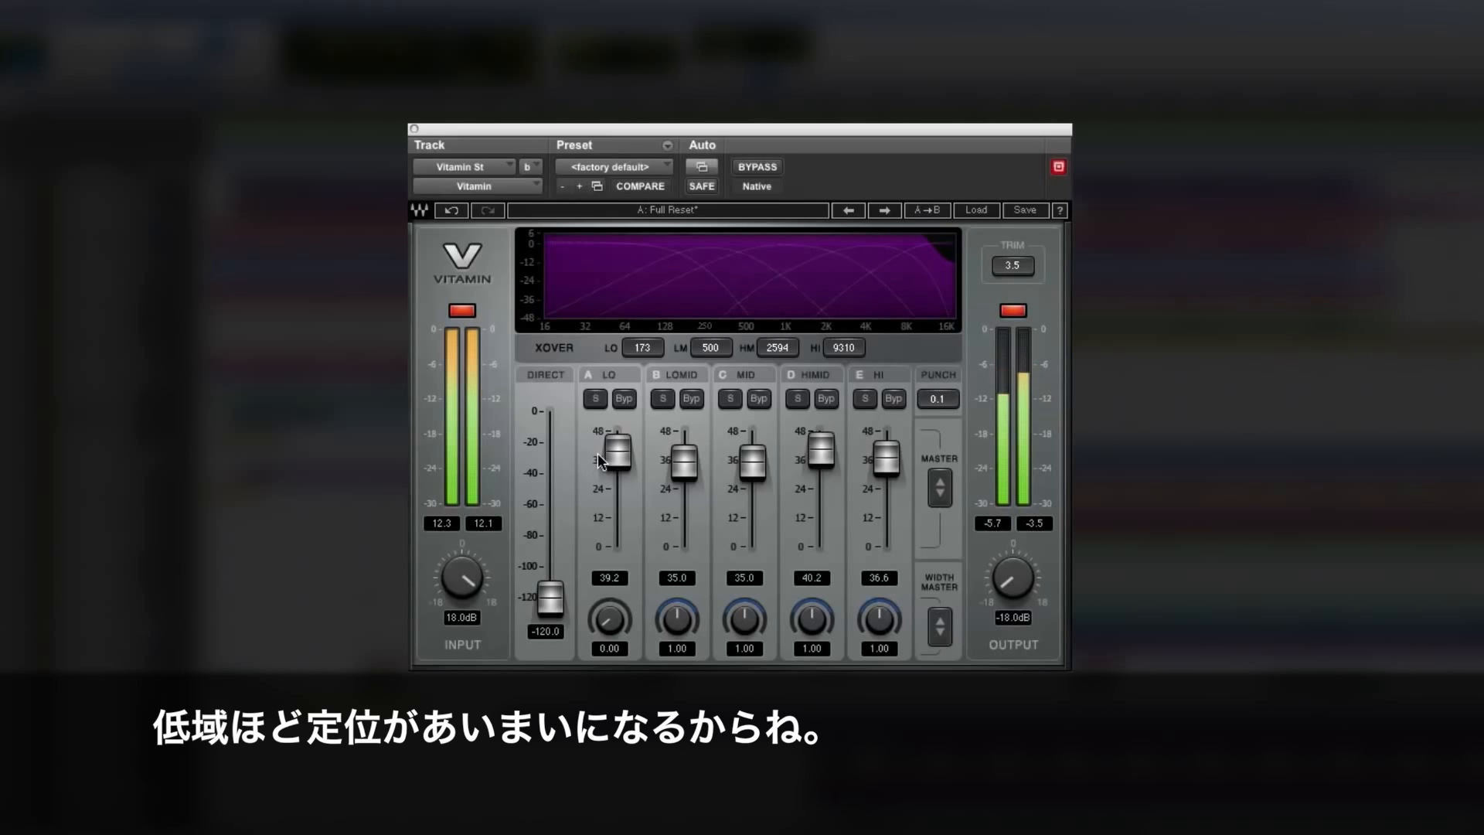
left_click_drag(738, 620, 739, 608)
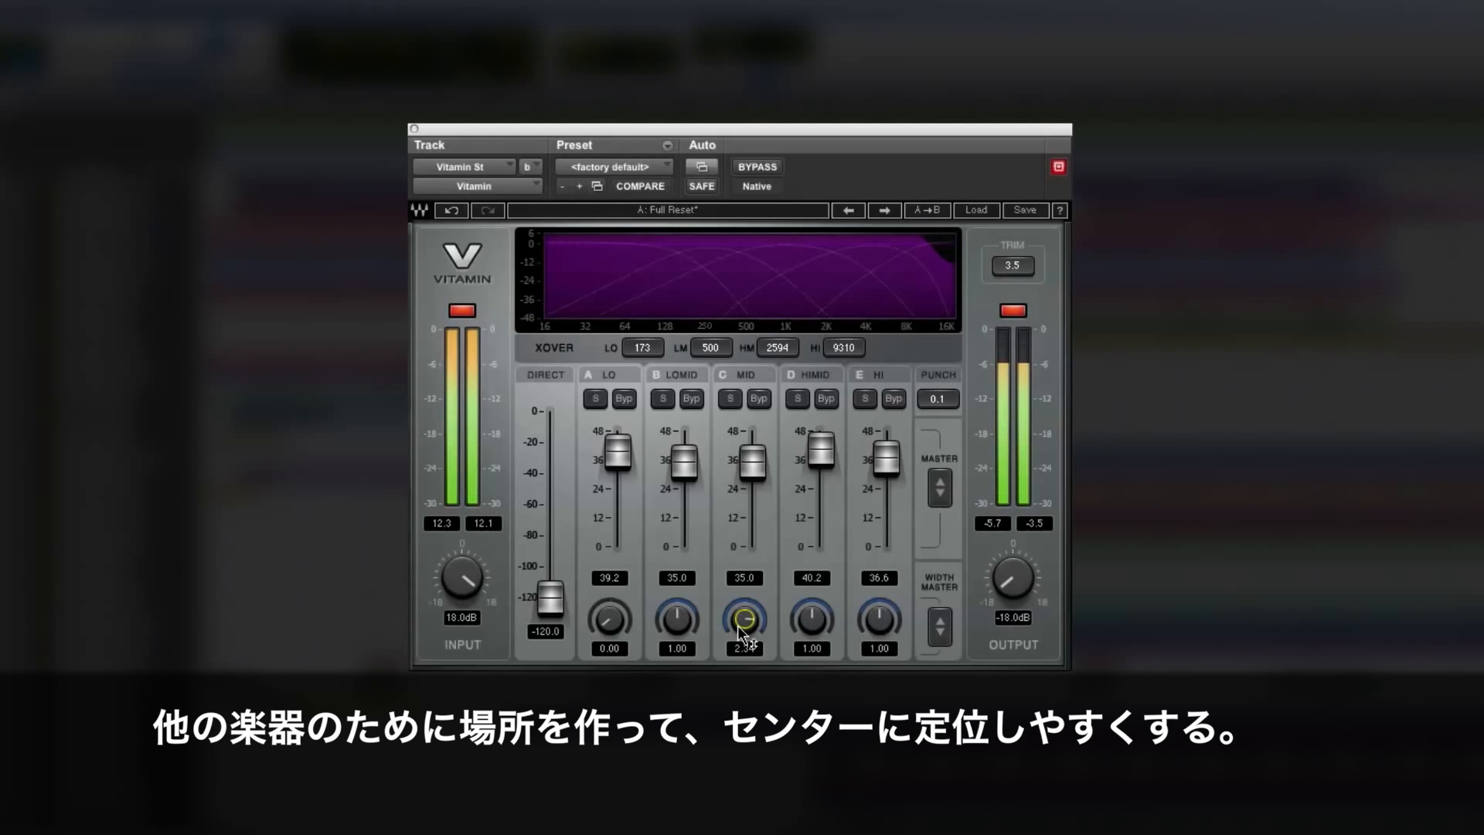
Match the bypassed loudness by lowering all bands together until LO reaches 37.1, LOMID and MID 32.8, HIMID 38.1 and HI 34.5
left_click(765, 167)
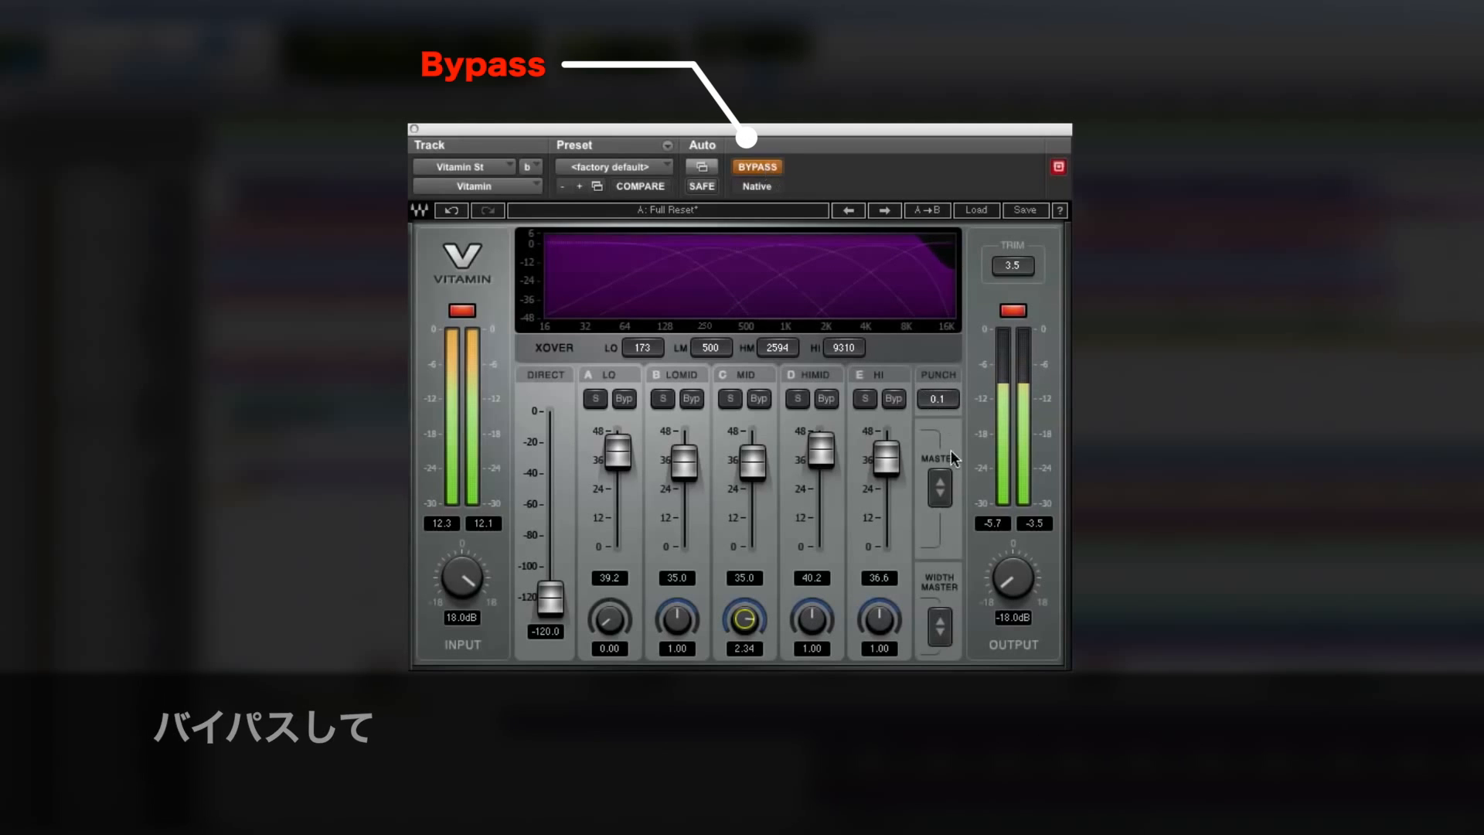
left_click_drag(939, 486, 939, 509)
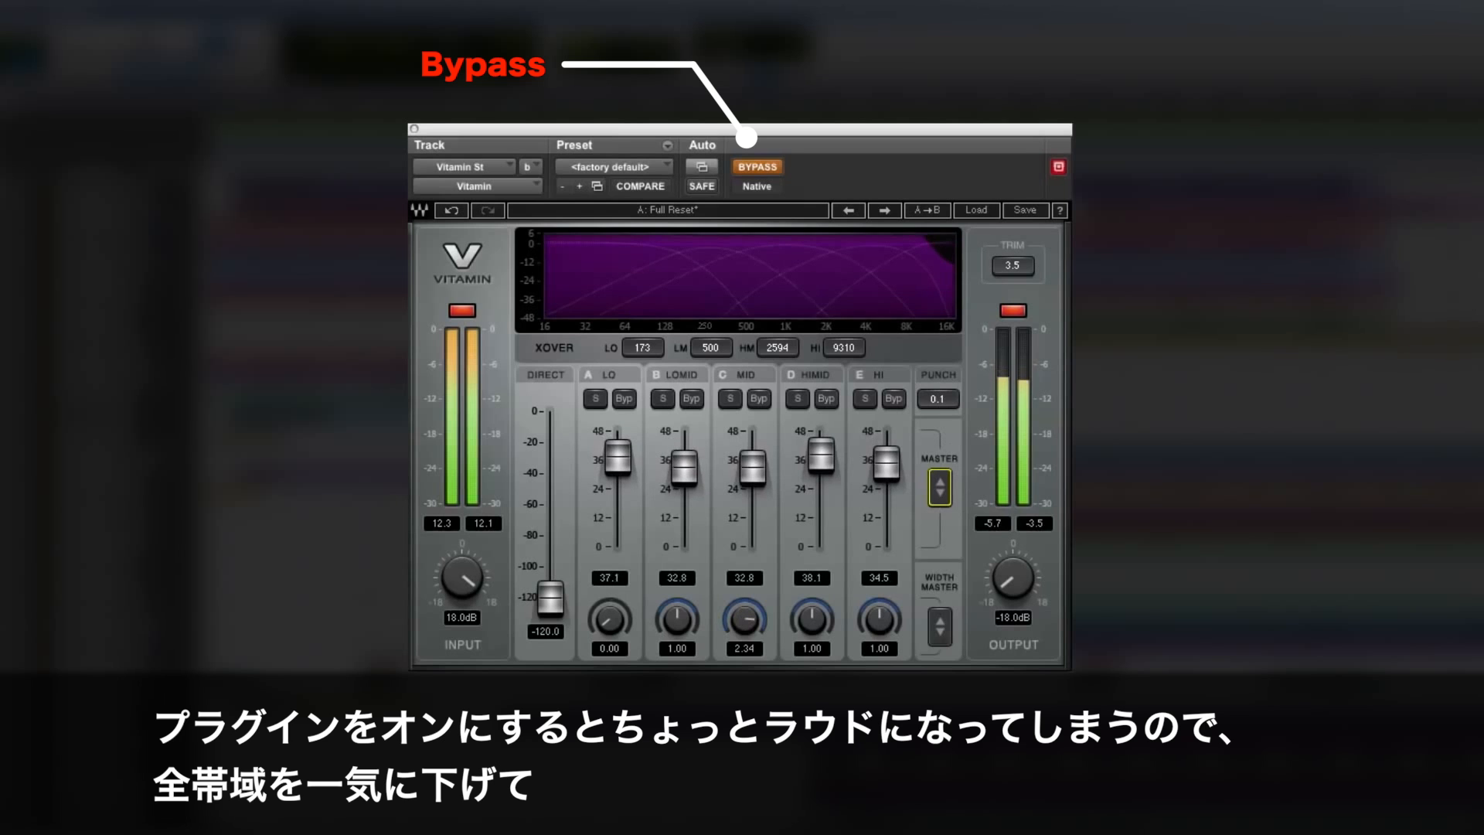
left_click(764, 165)
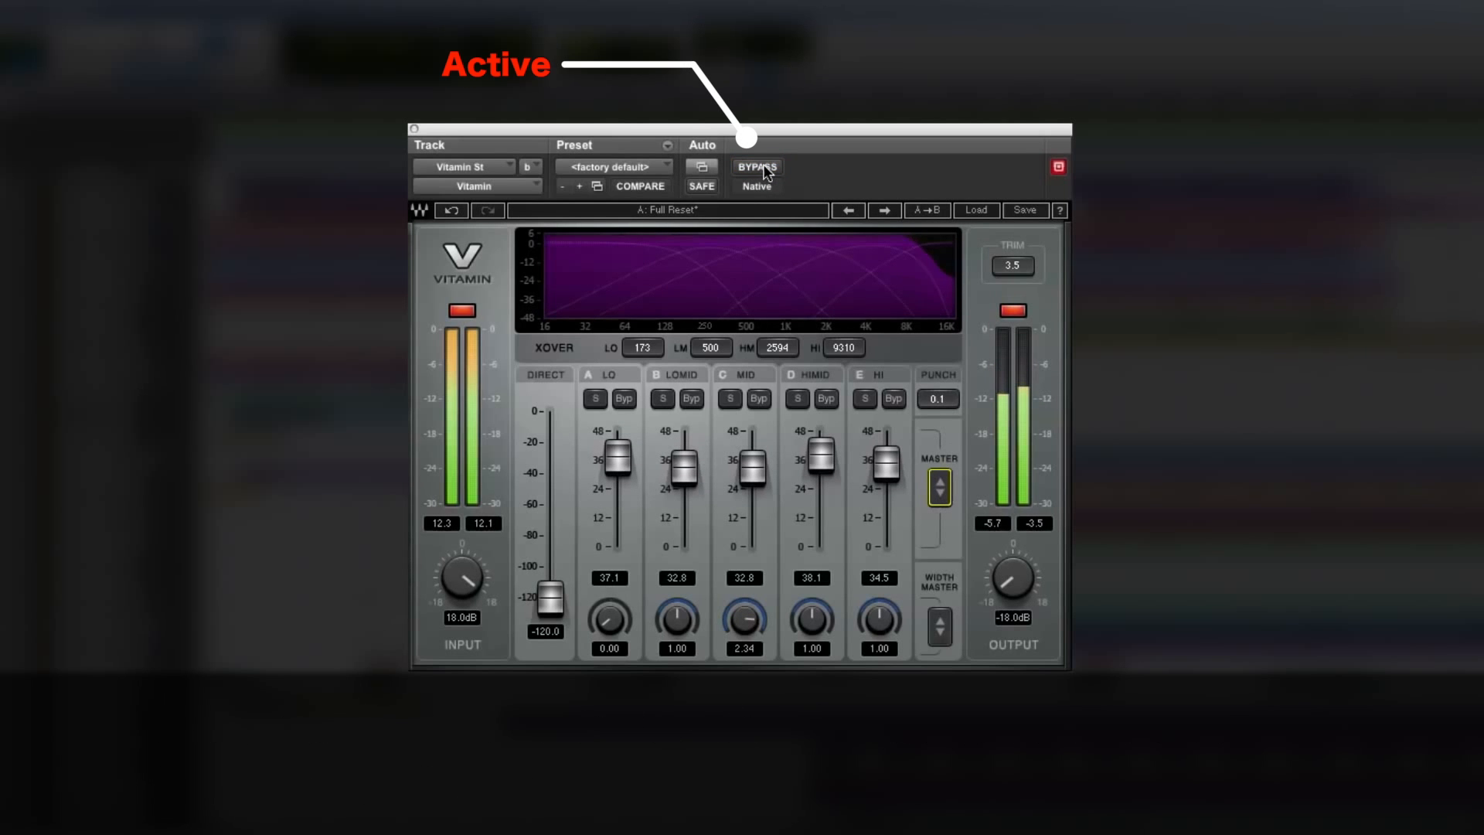
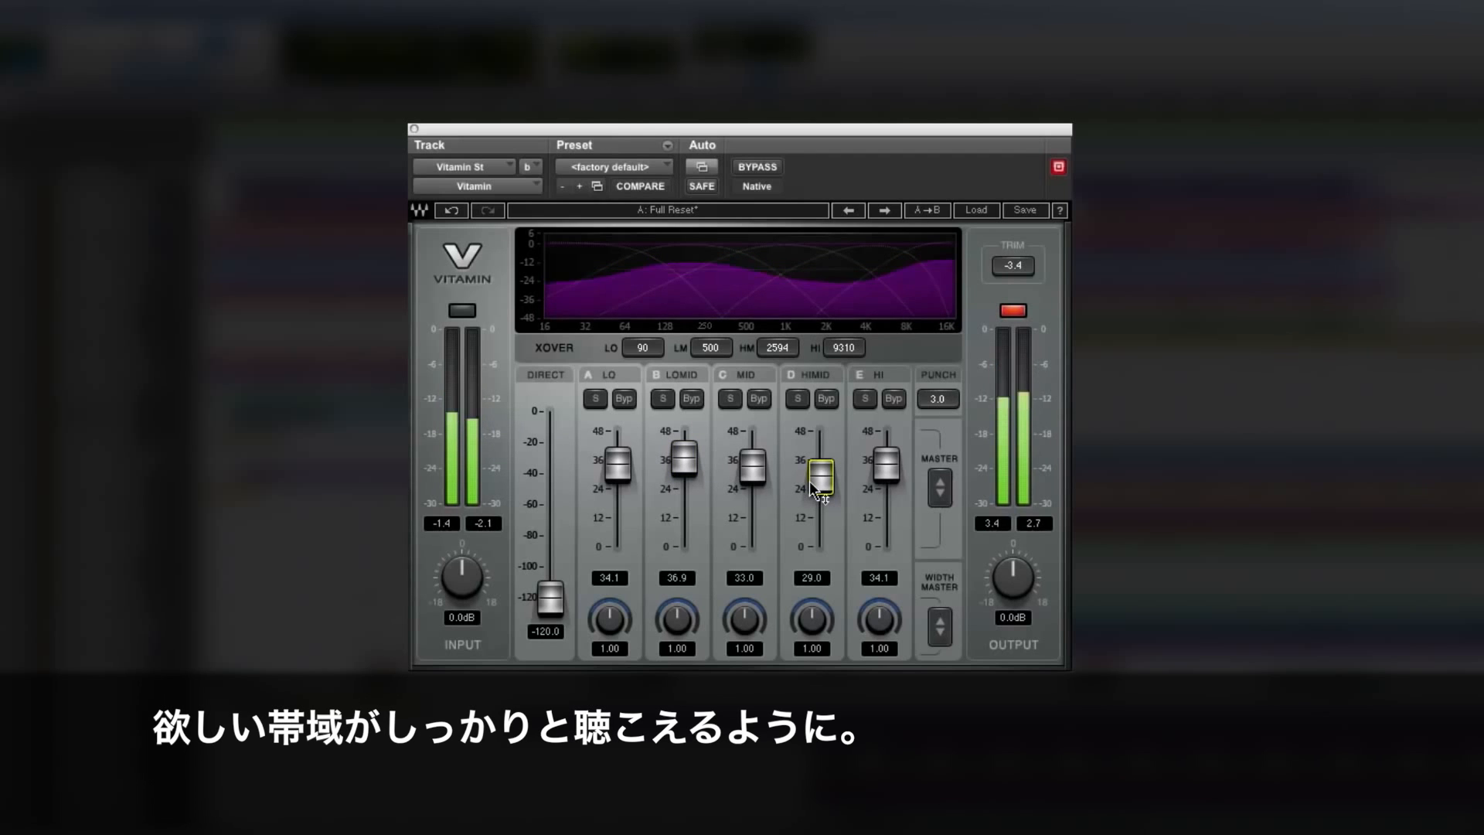
Widen the stereo width of the HIMID band to 2.65
left_click(807, 630)
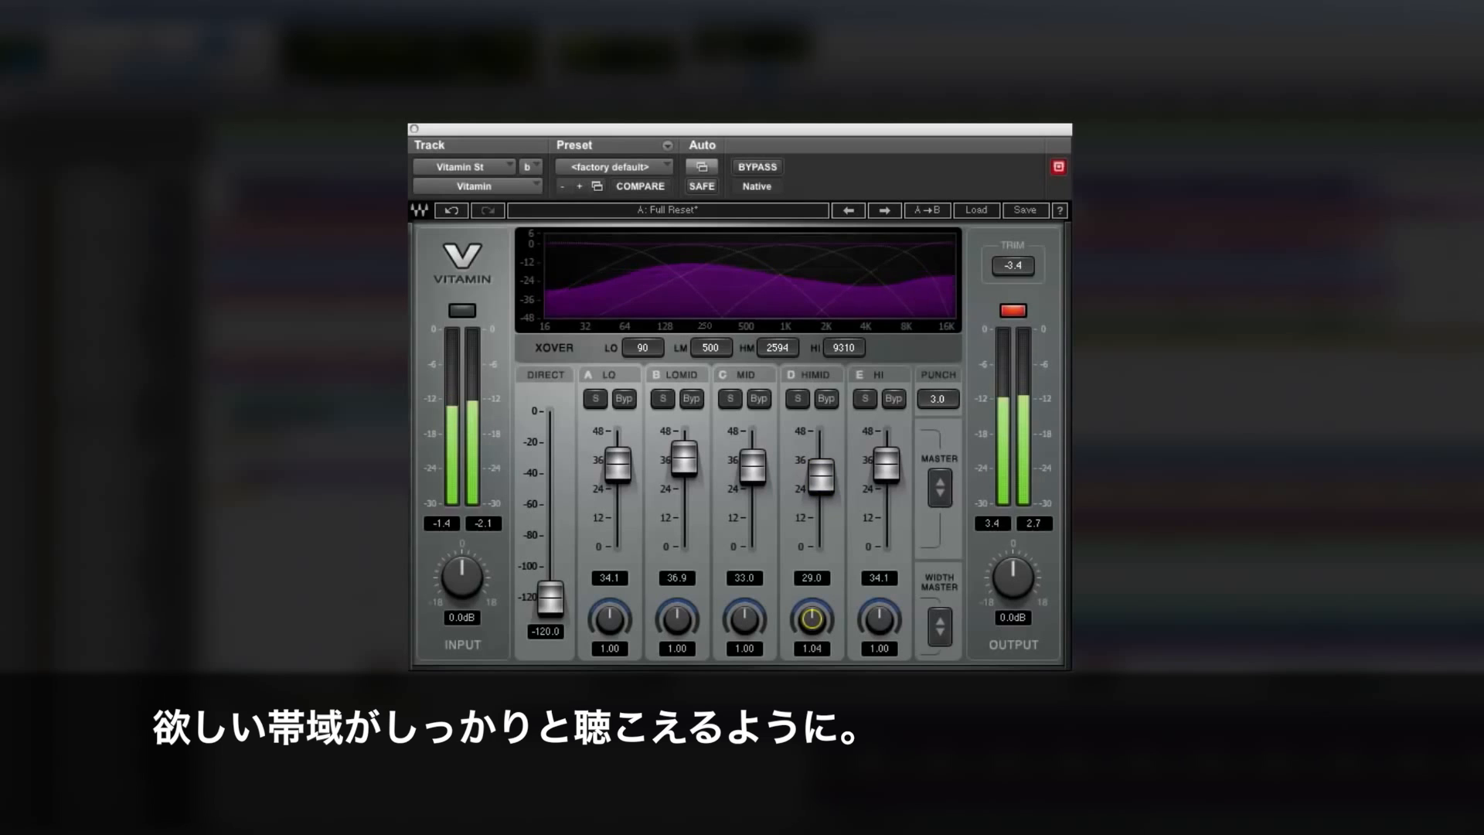
left_click_drag(811, 619, 812, 602)
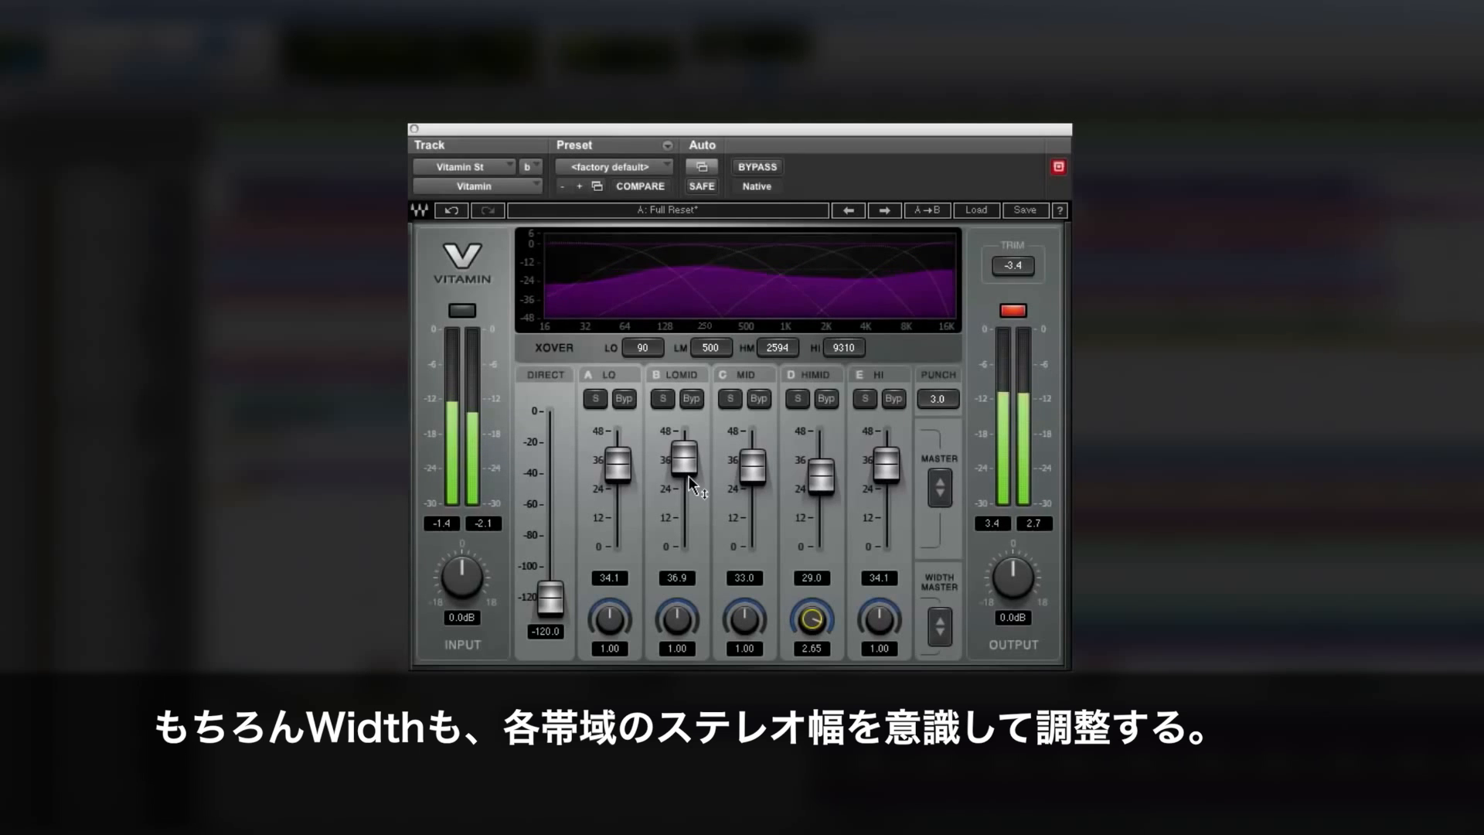
Set the LOMID fader to 37.0 and its width to 0.04 for near mono, with crossovers LM at 365 and HM at 2150
left_click_drag(683, 460, 684, 448)
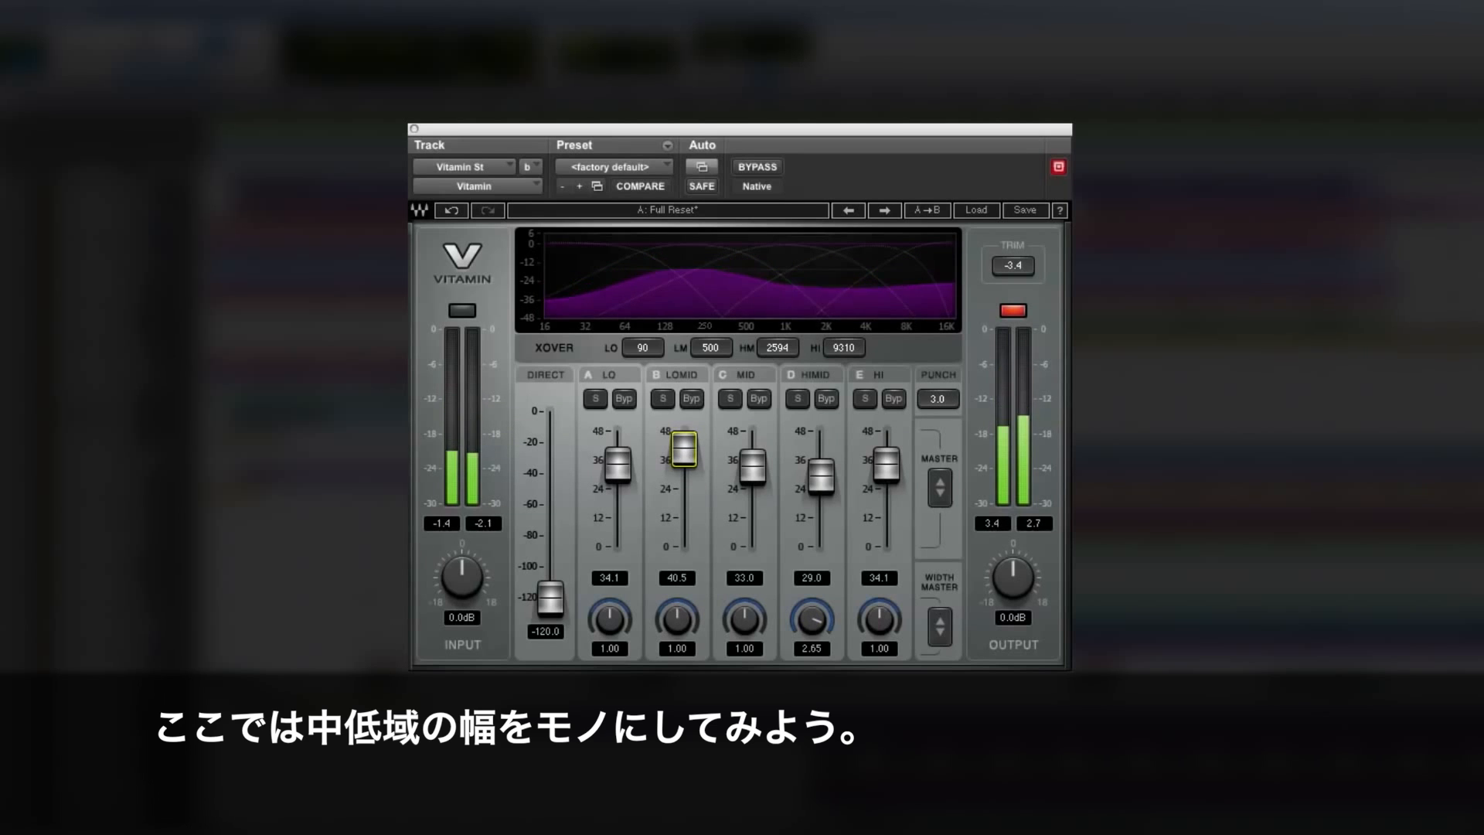
left_click_drag(708, 343, 707, 355)
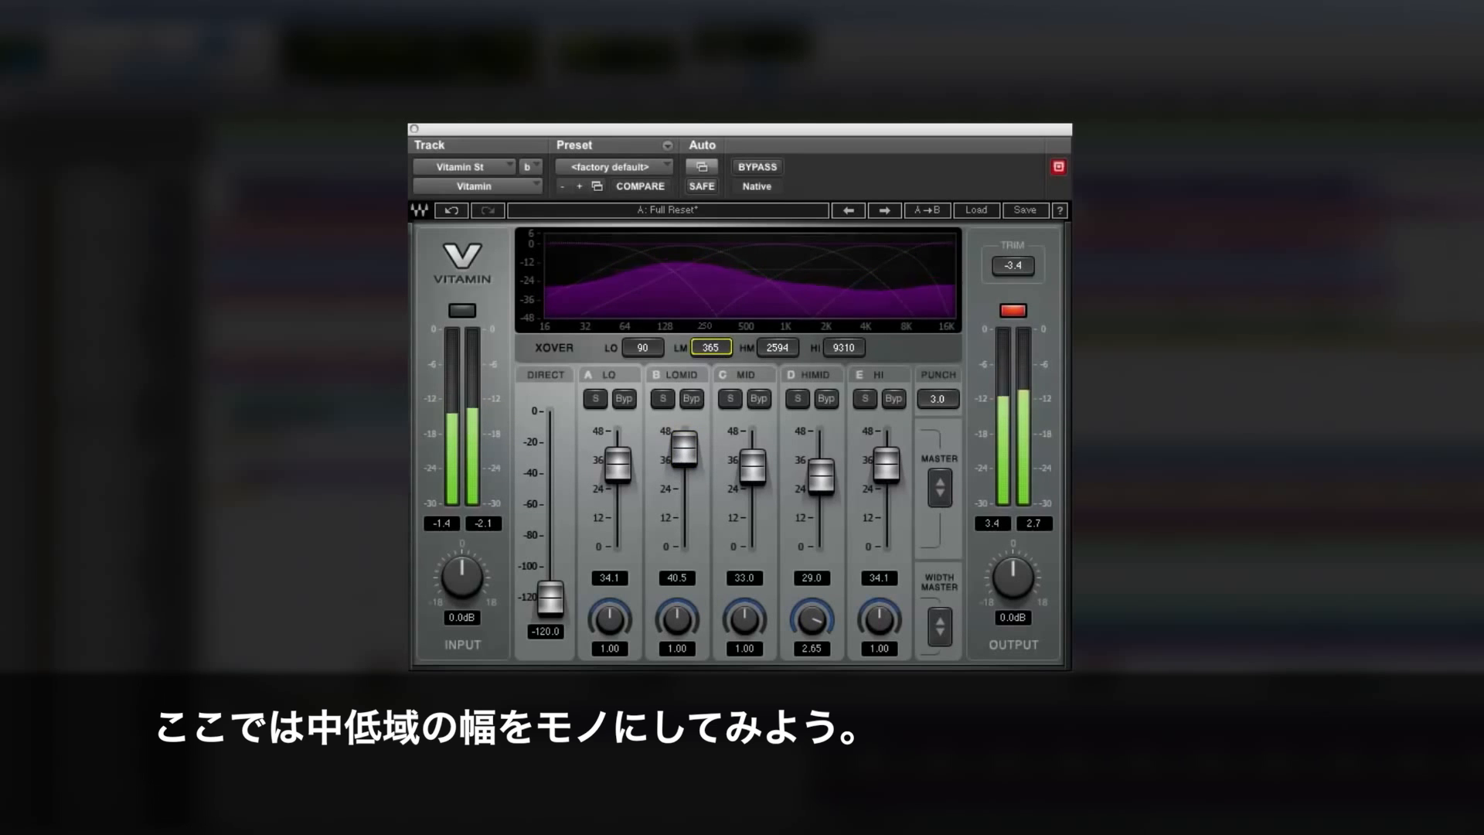
left_click_drag(682, 449, 684, 455)
left_click_drag(677, 637, 678, 664)
left_click_drag(684, 451, 684, 455)
left_click_drag(677, 619, 677, 618)
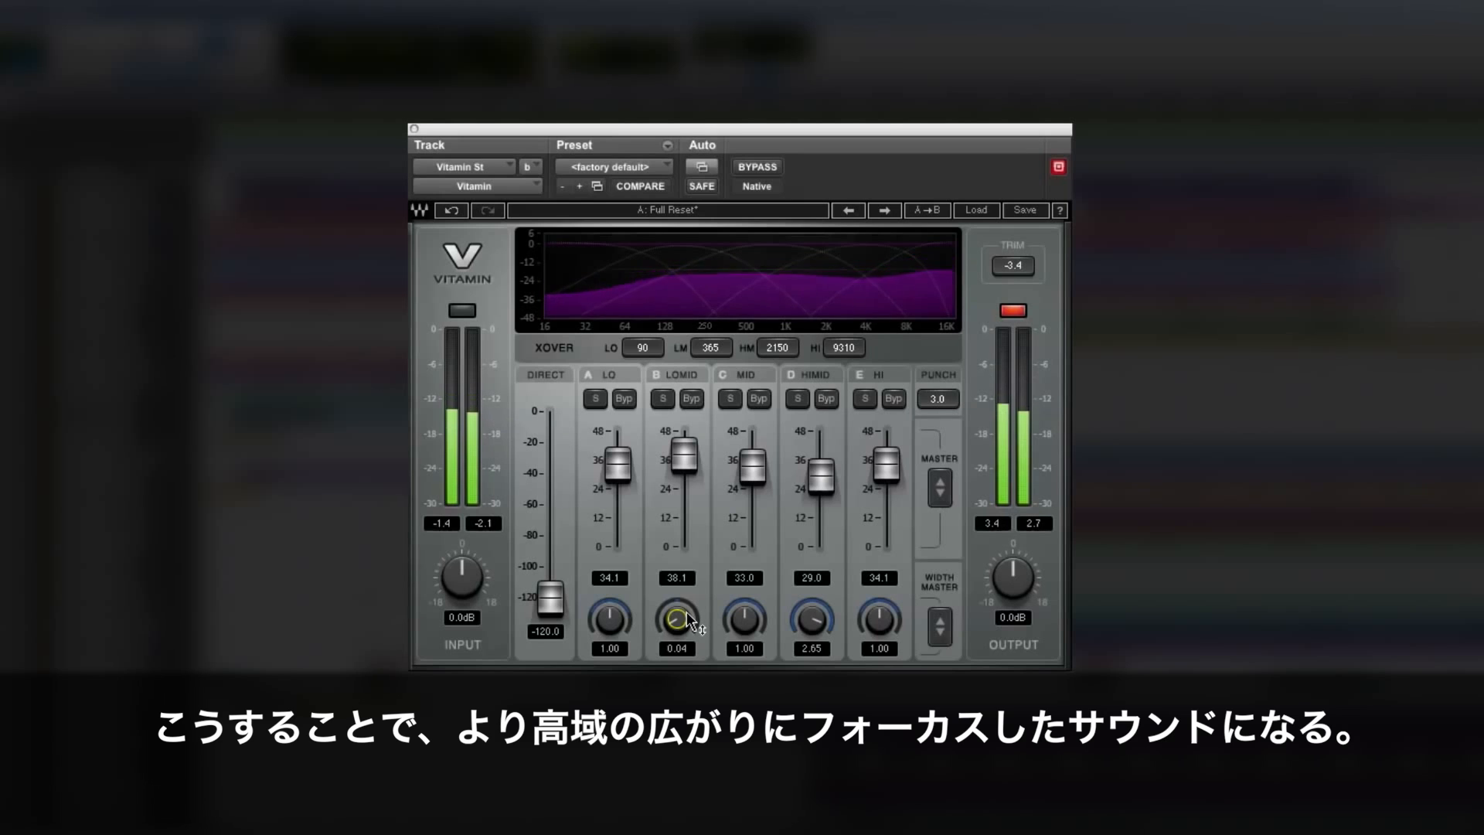
left_click_drag(677, 455, 677, 460)
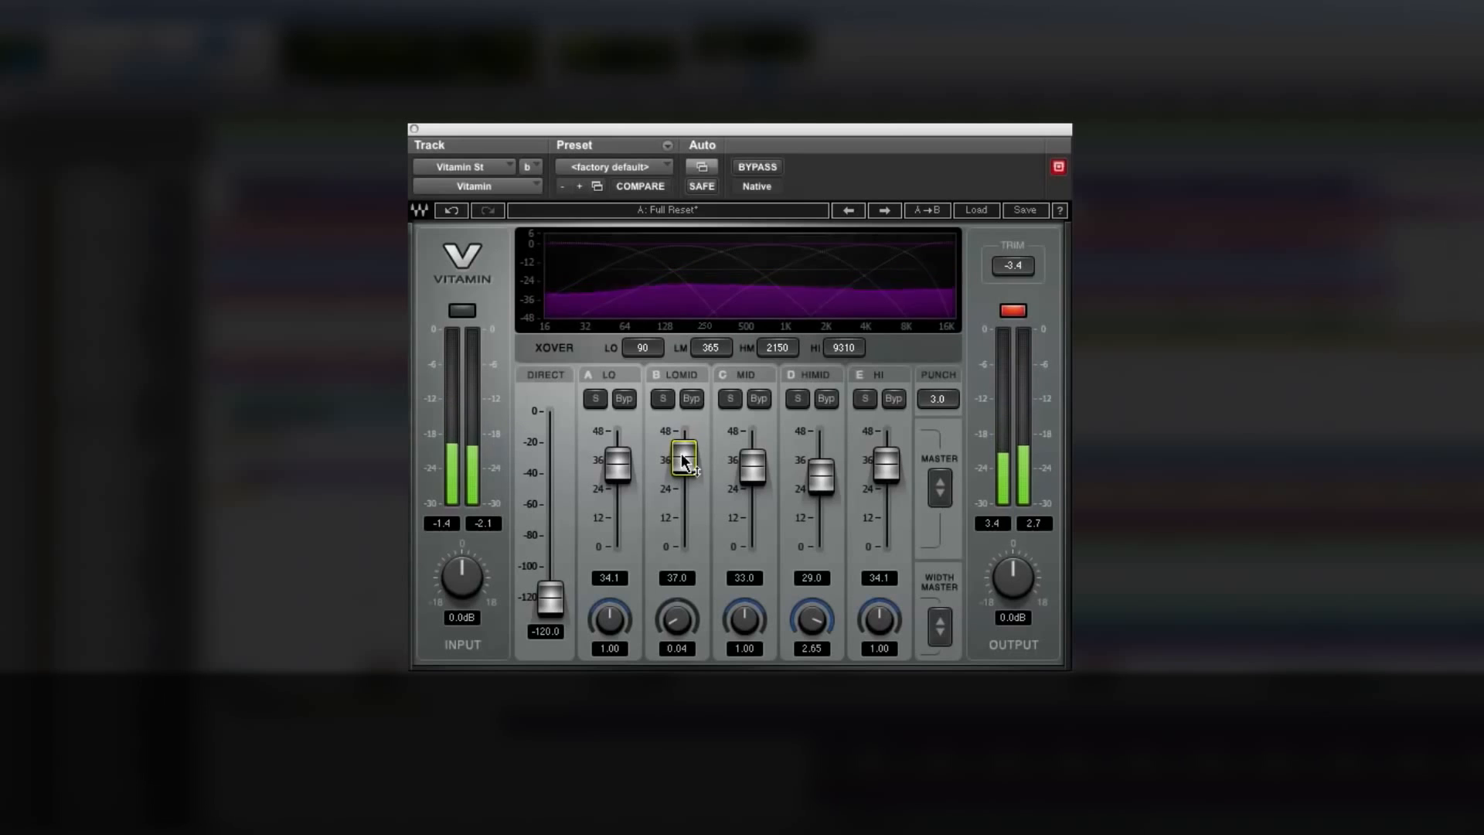
Raise the Direct level to -38.4 and compare the result with the bypassed signal
left_click_drag(550, 597, 550, 471)
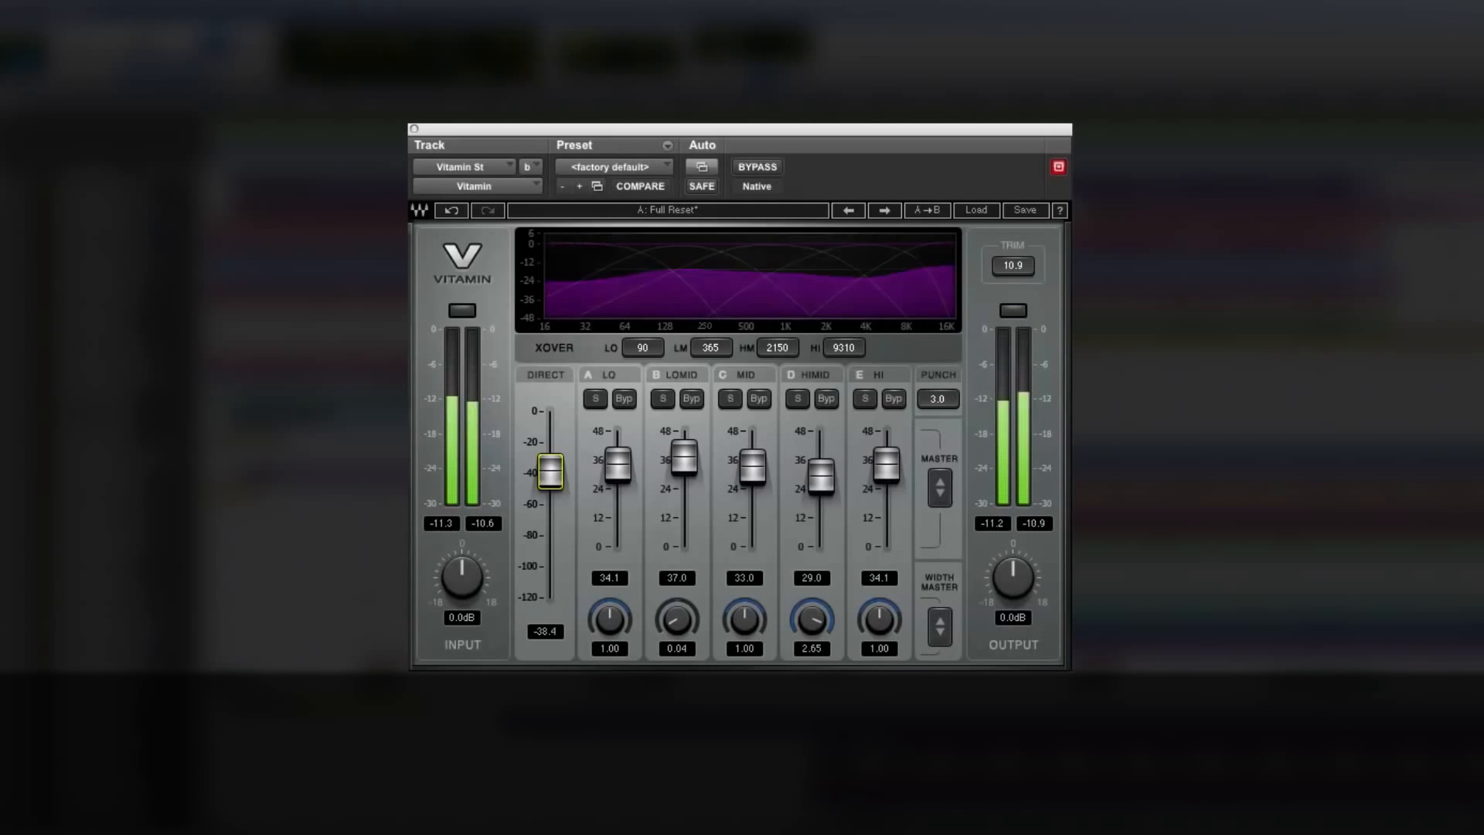
left_click(757, 167)
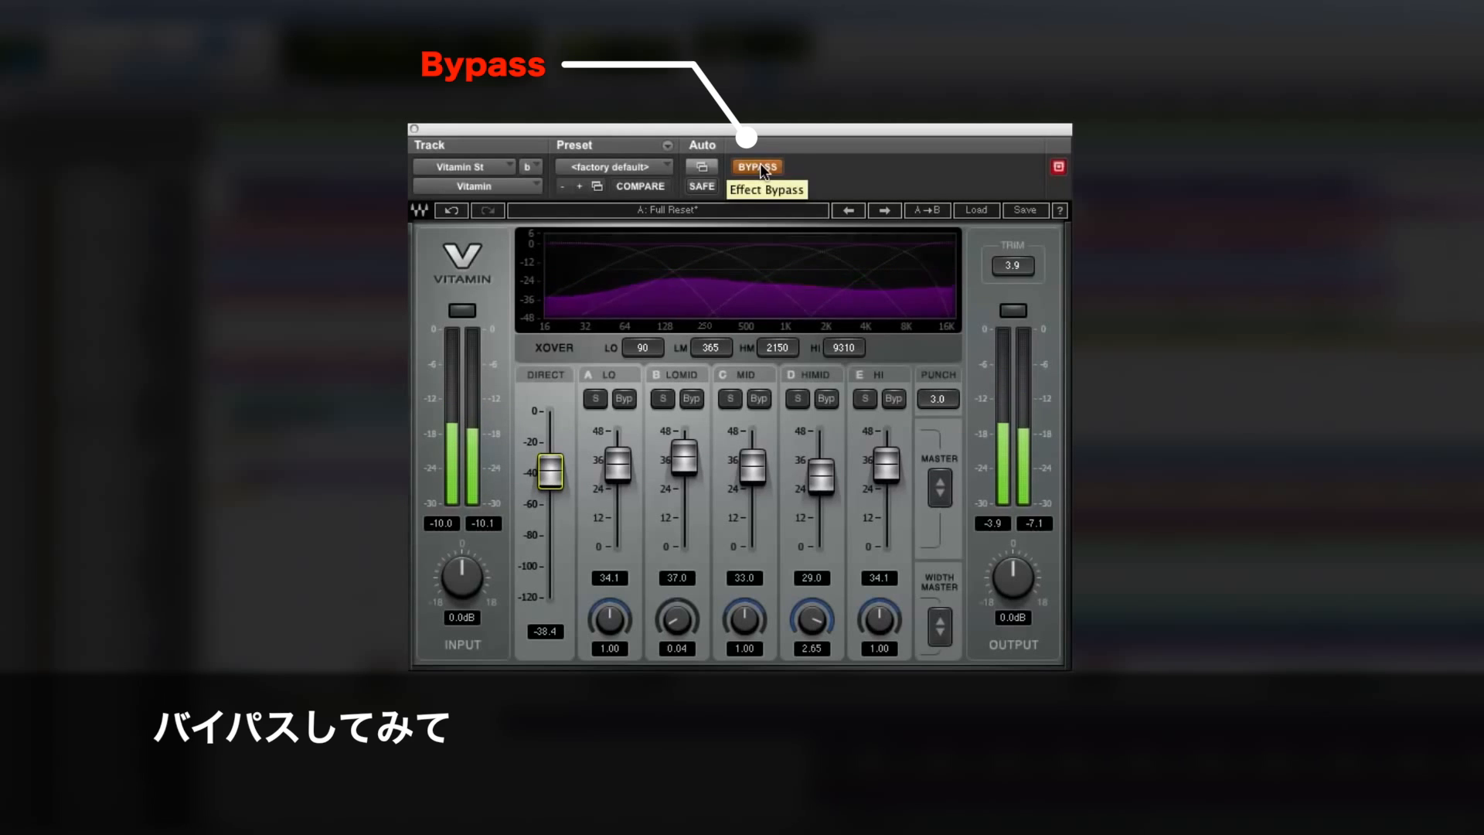
left_click(759, 166)
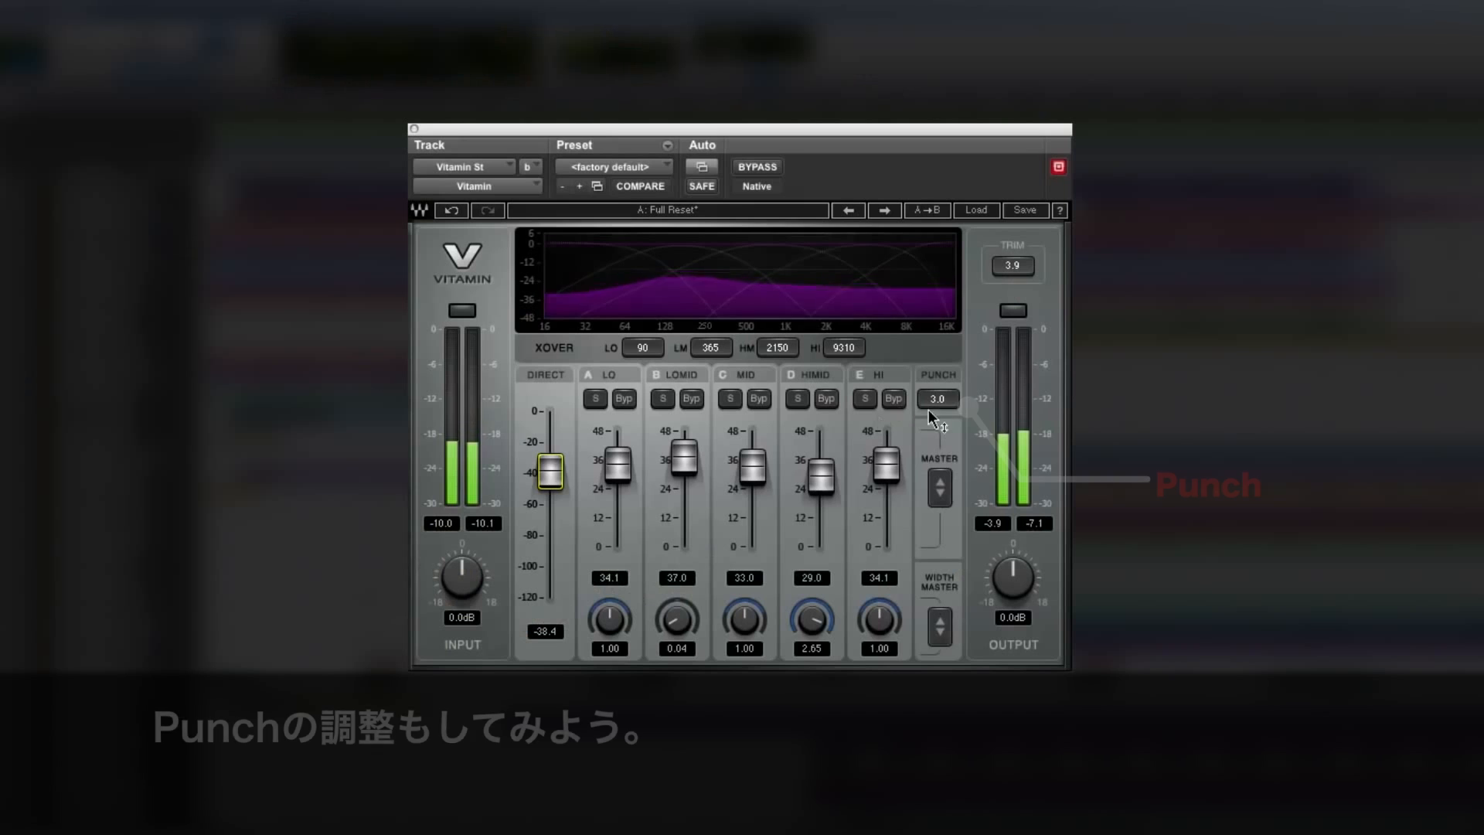
Adjust the Punch amount on the stereo track
left_click_drag(930, 397, 931, 402)
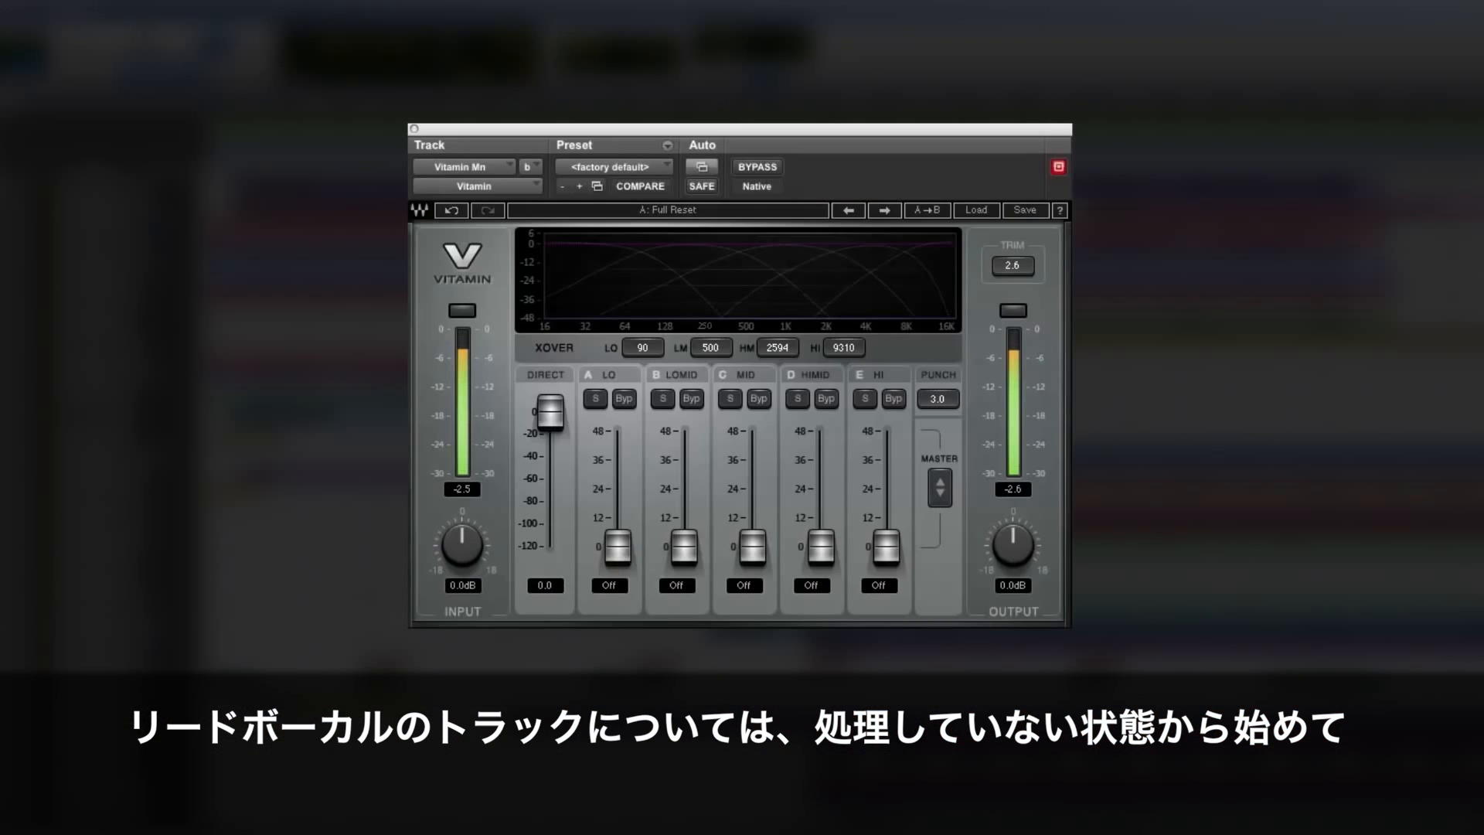
On the lead vocal, raise the HI fader to 23.7 and MID to 31.7, narrowing crossovers LM to 634 and HM to 639
left_click_drag(892, 548, 886, 490)
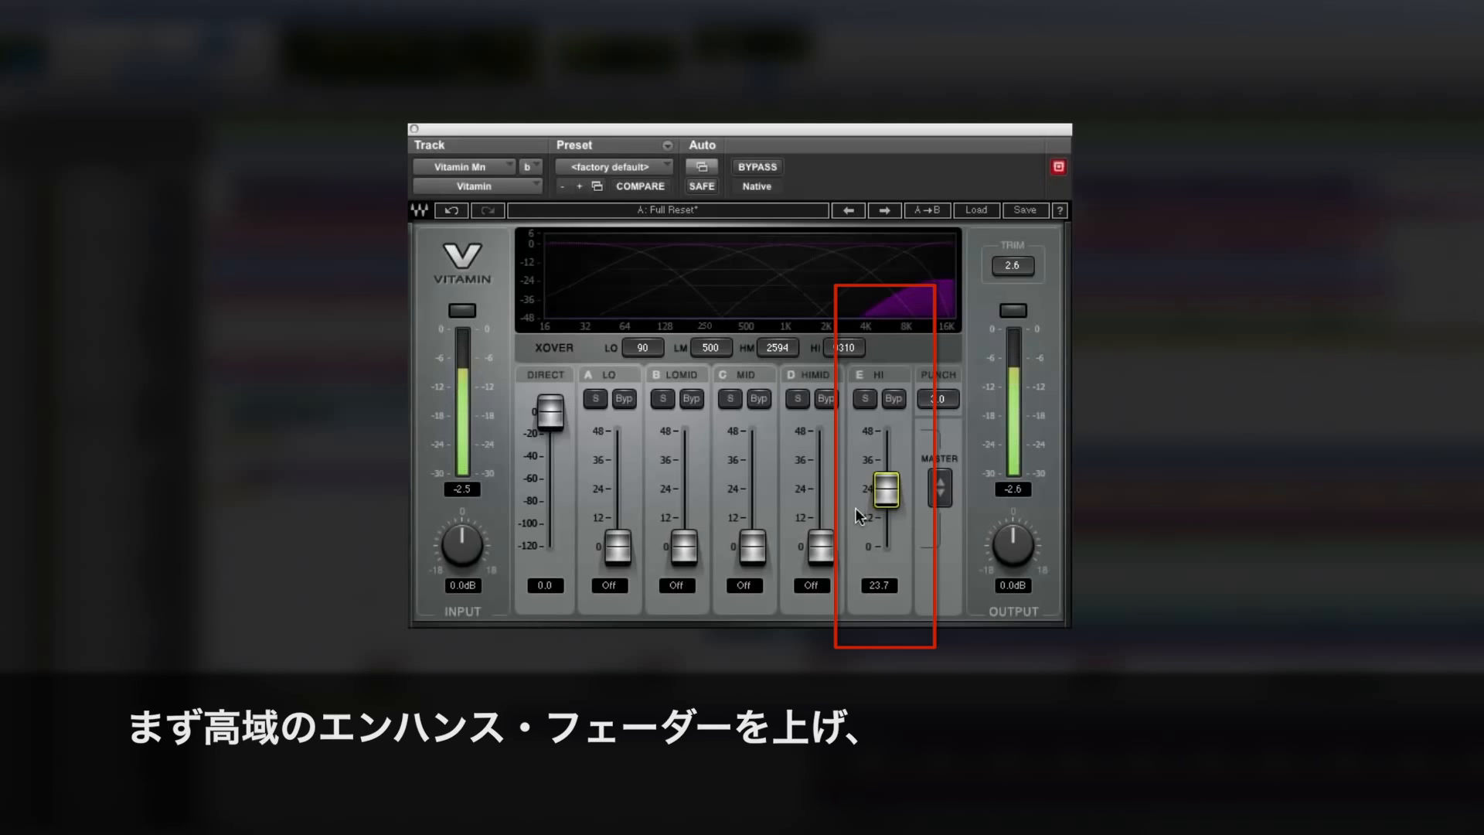
left_click(752, 546)
left_click_drag(752, 546, 752, 501)
mouse_move(710, 347)
left_mouse_down()
mouse_move(711, 334)
mouse_move(777, 360)
mouse_move(777, 380)
left_mouse_up()
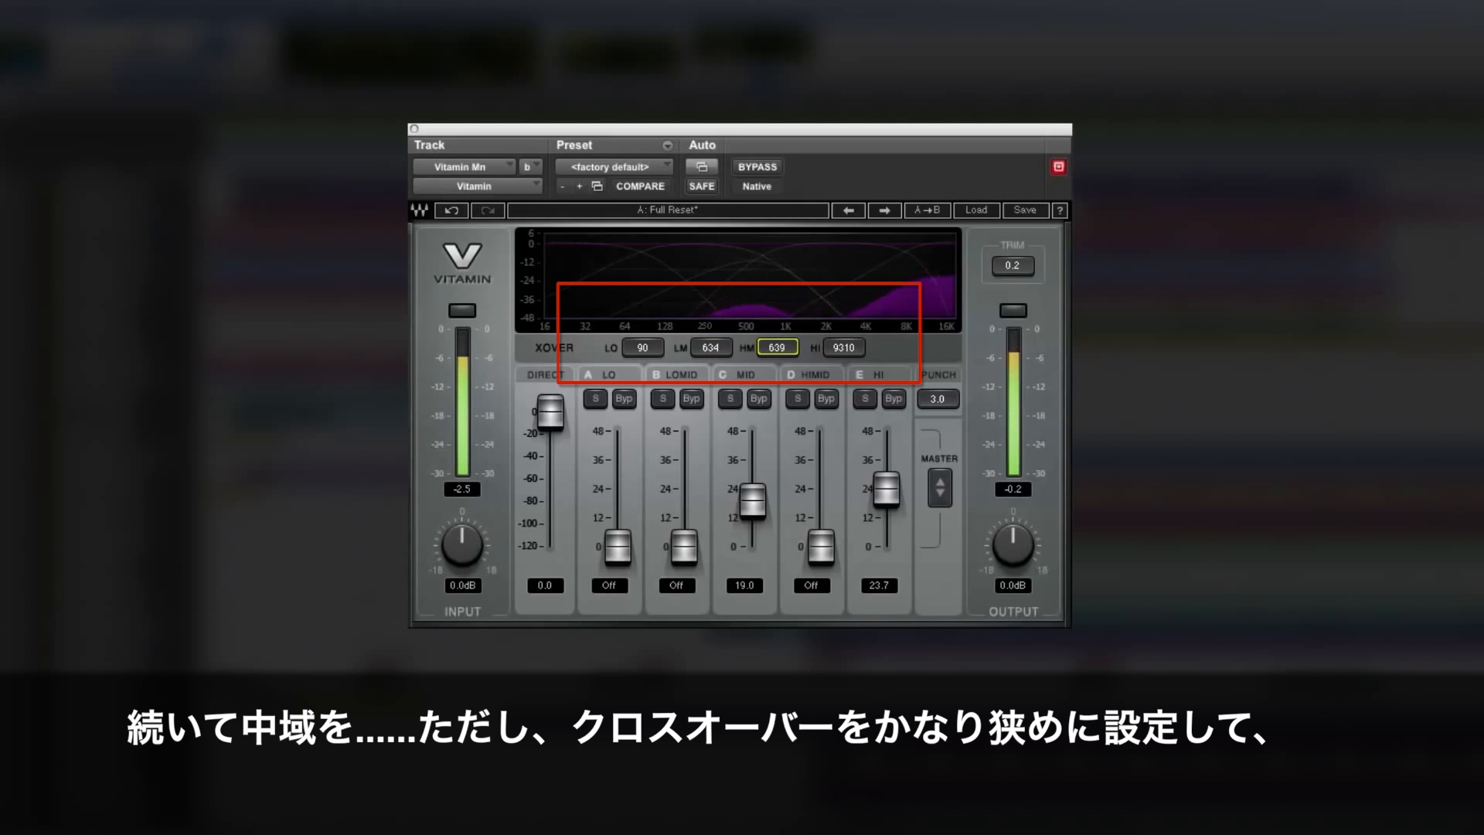
left_click_drag(762, 510, 758, 469)
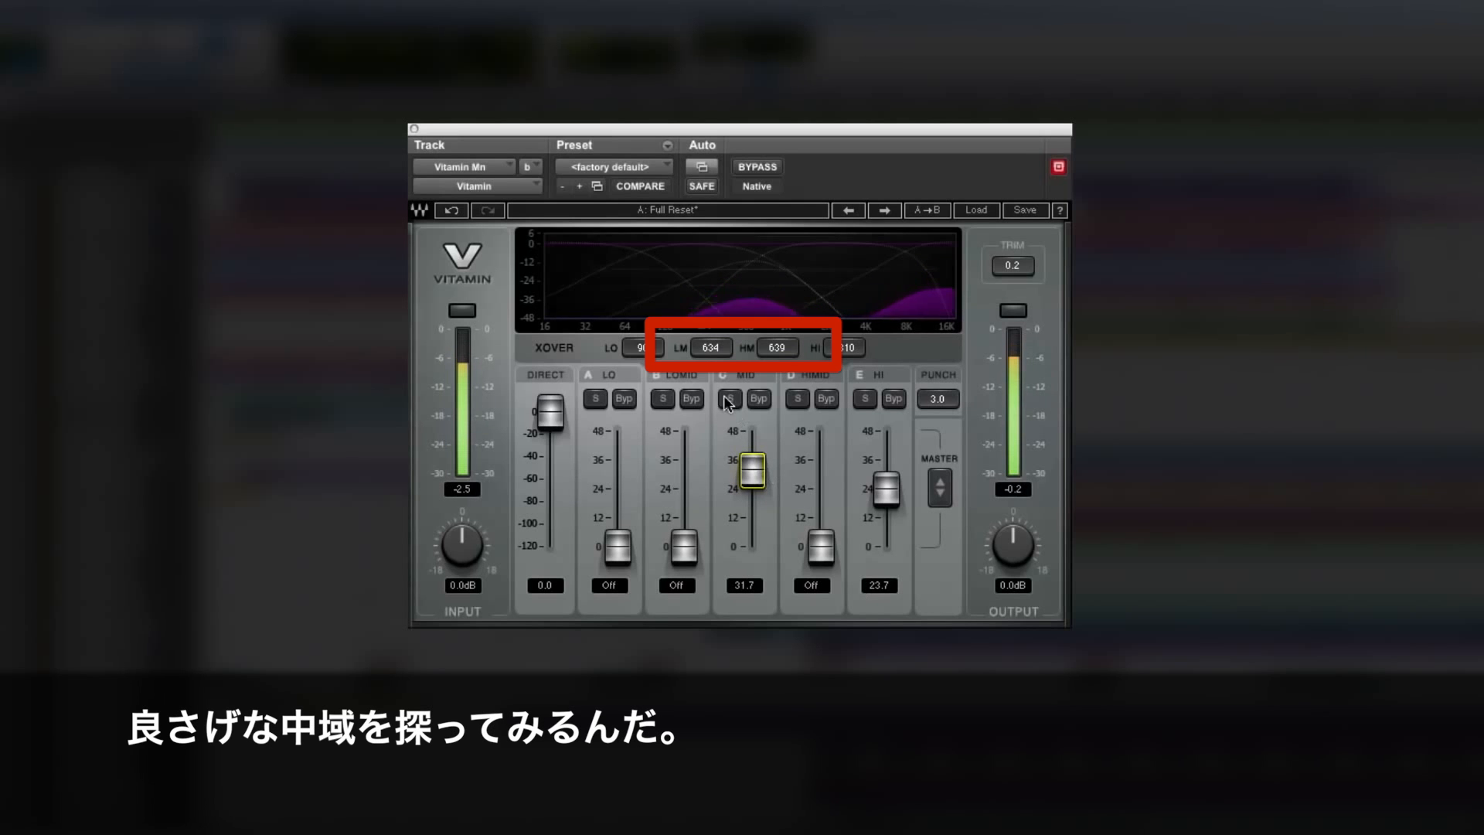
Sweep the LM and HM crossovers together, settle them at 1003 and 1121, and lower the MID fader to 22.4
left_click_drag(678, 350, 775, 352)
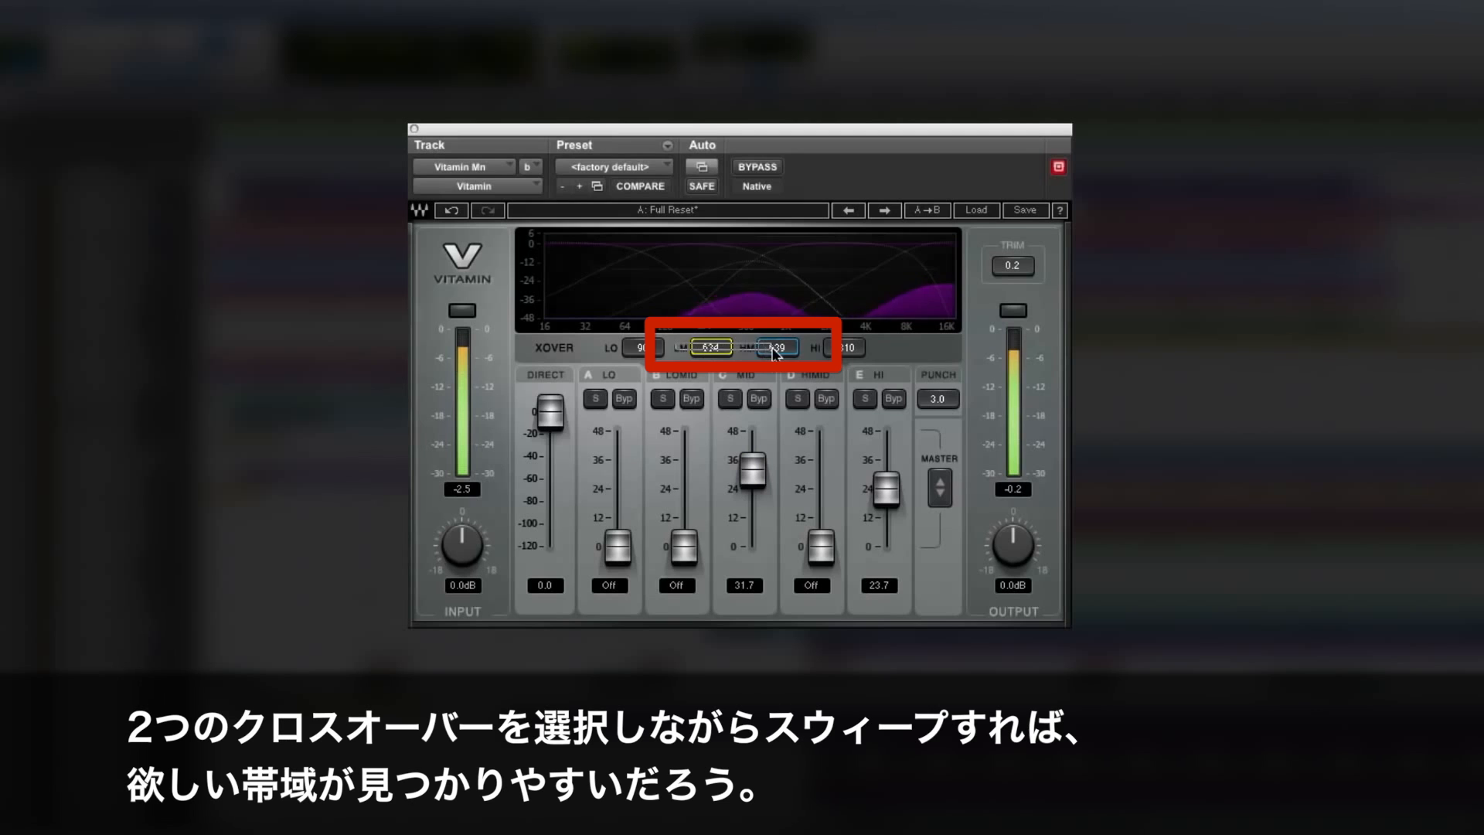
left_click_drag(712, 342, 711, 269)
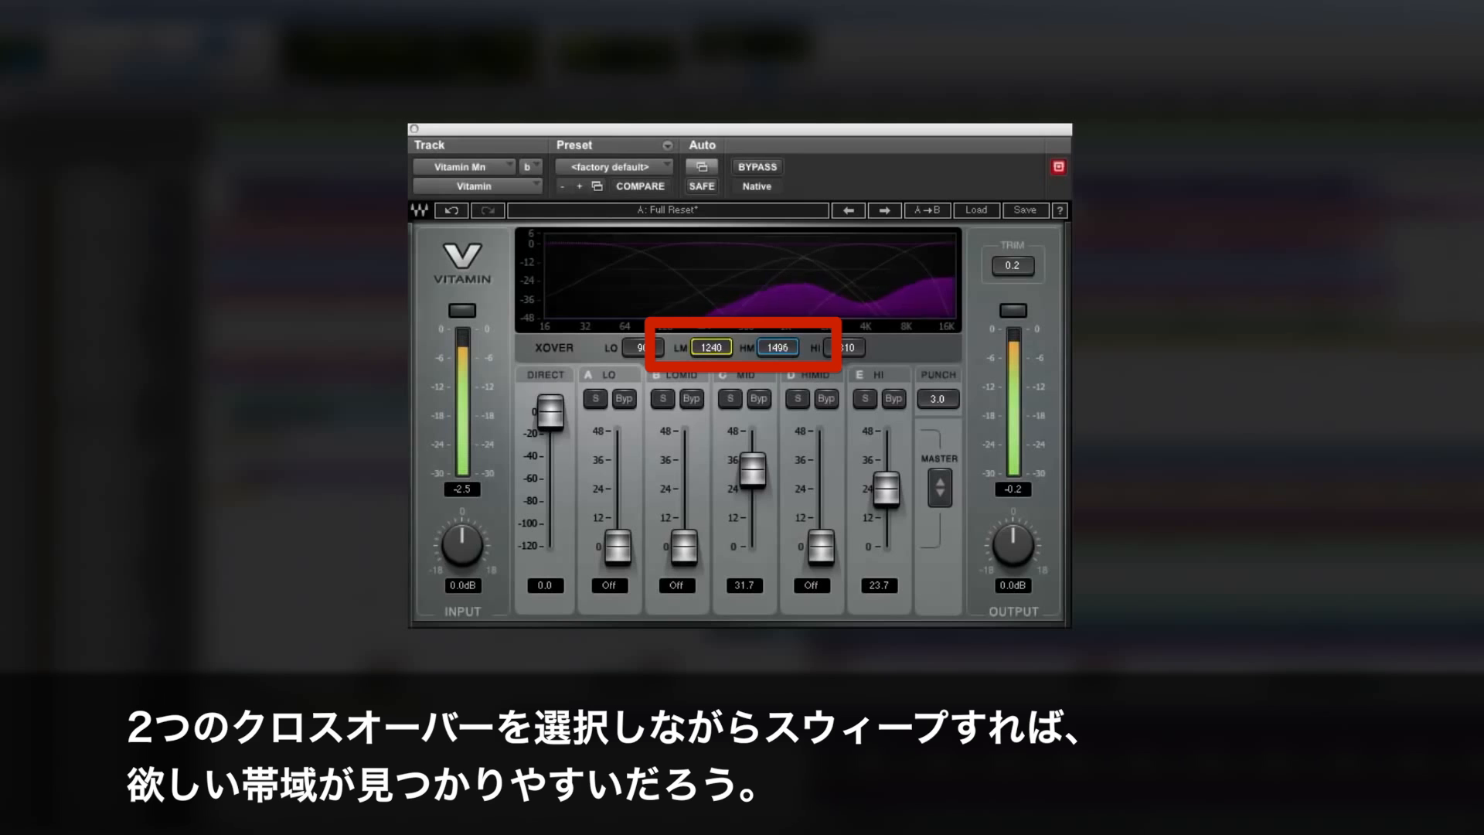
mouse_move(711, 347)
left_mouse_down()
mouse_move(711, 322)
mouse_move(711, 342)
left_mouse_up()
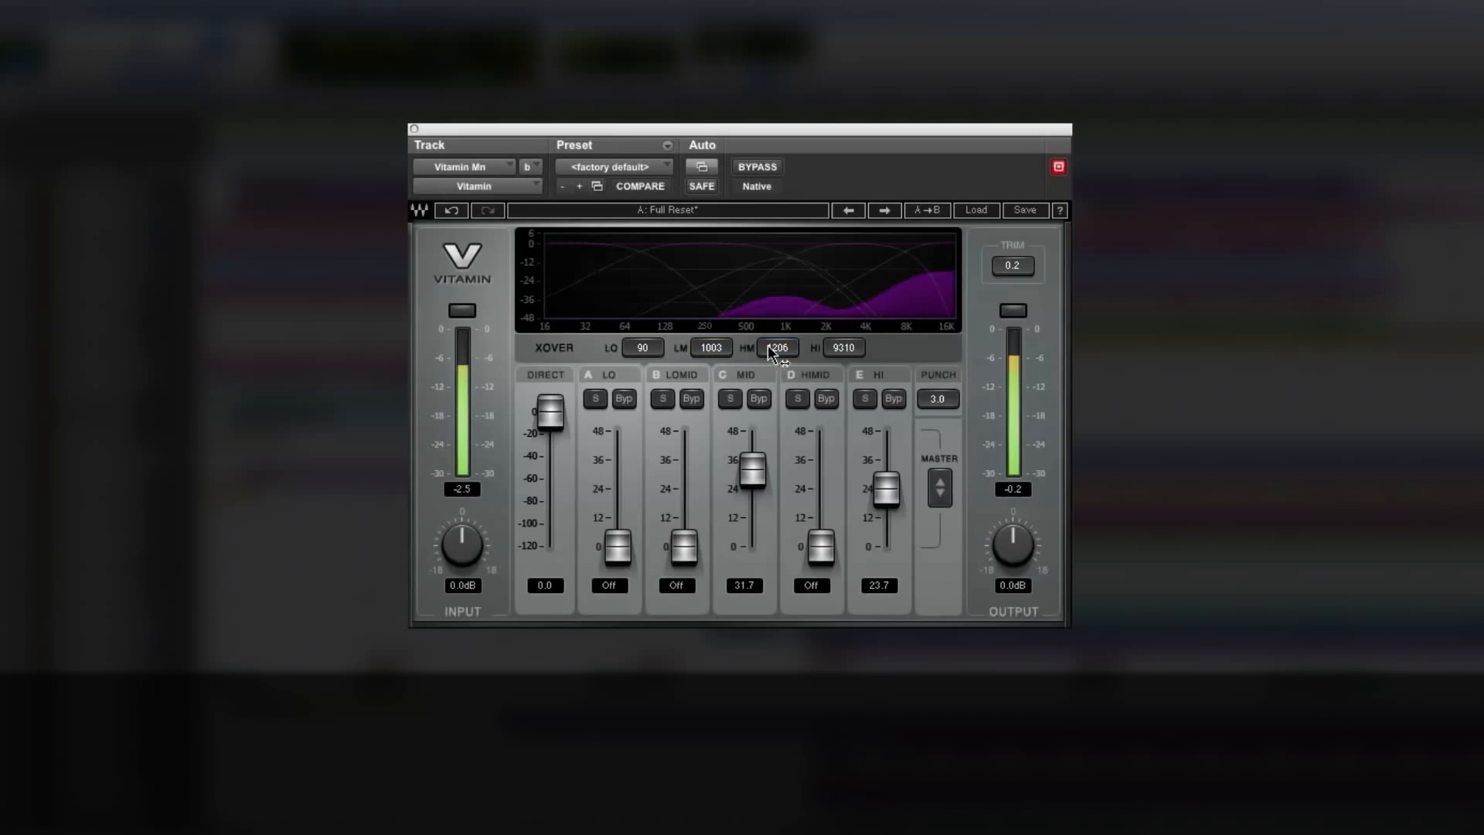
left_click_drag(776, 345, 777, 354)
left_click_drag(752, 469, 752, 487)
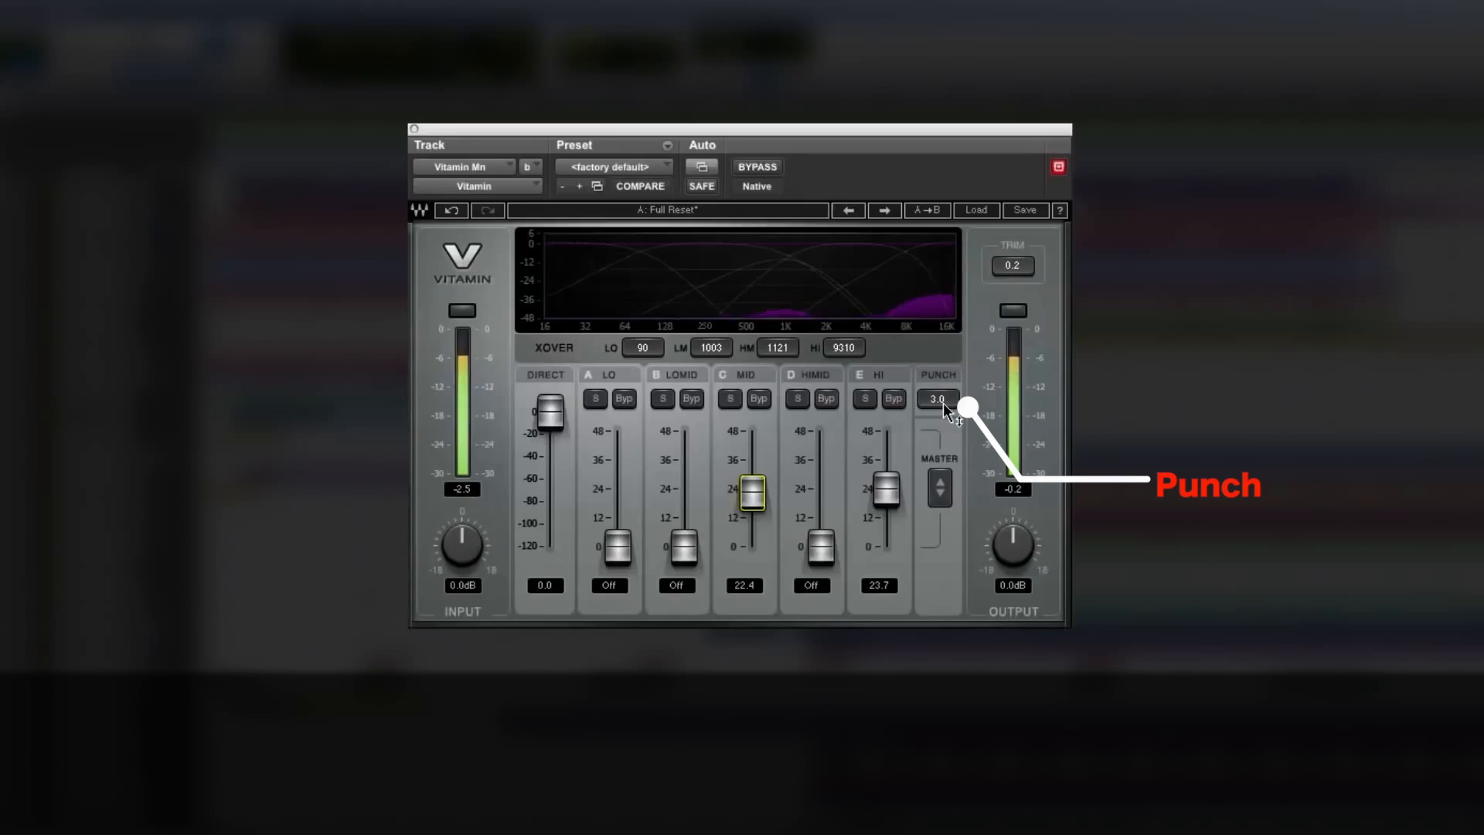
Compare Punch settings of 0.1 and 5.0 on the vocal, and leave Punch at 0.1
left_click_drag(943, 402, 1001, 408)
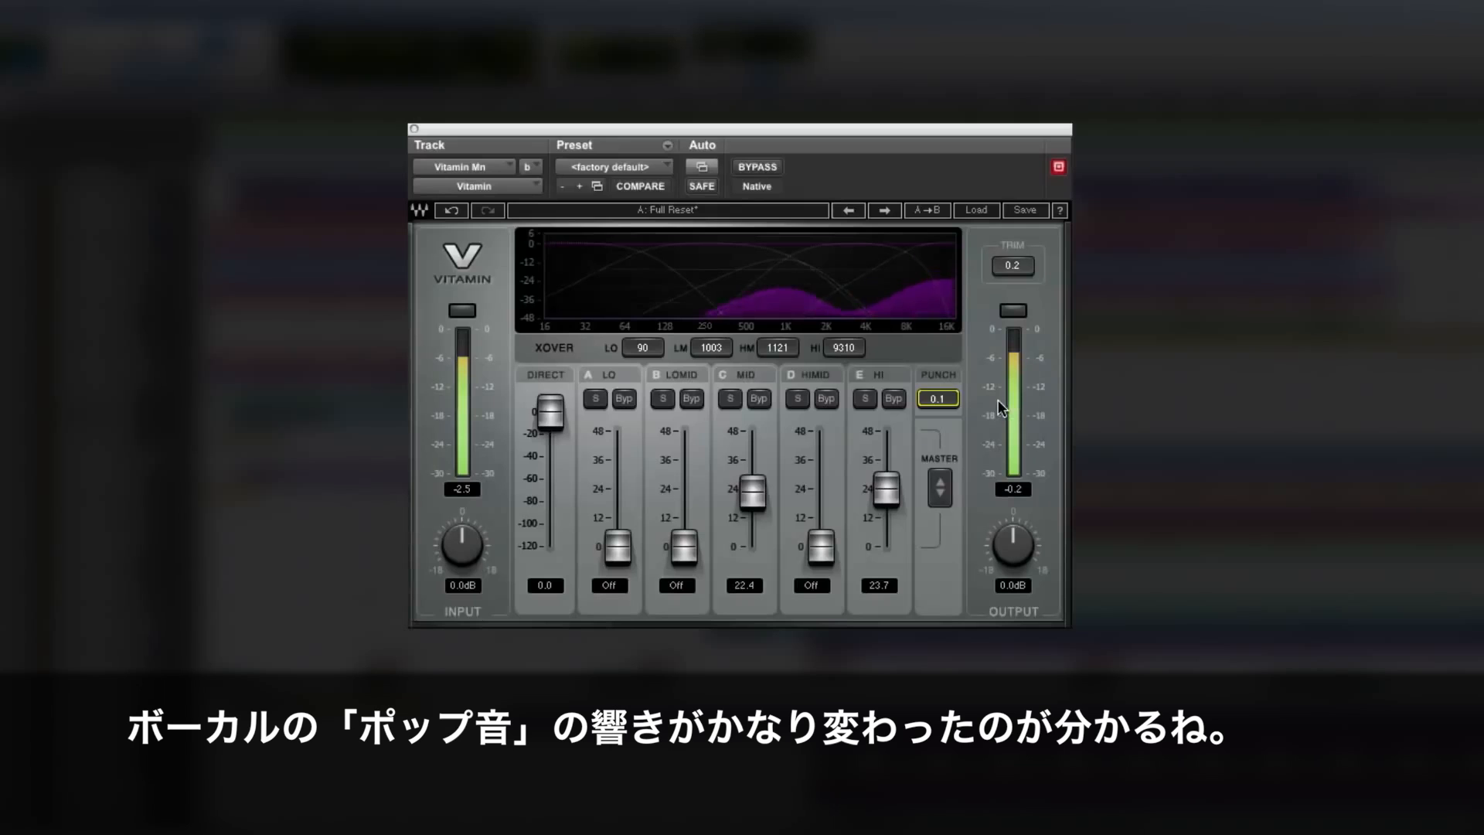
left_click_drag(920, 408, 924, 398)
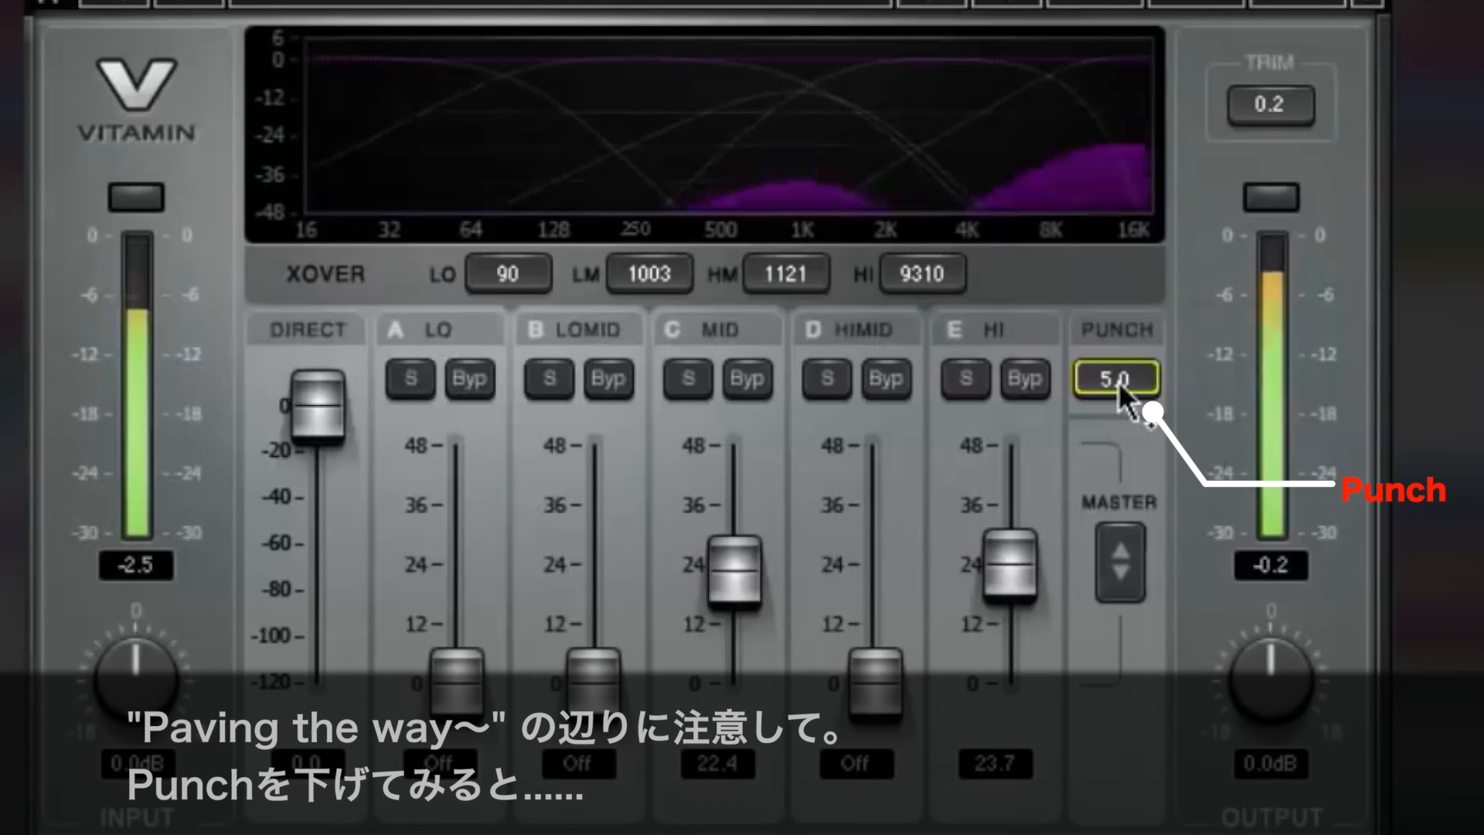
left_click_drag(1119, 382, 1119, 433)
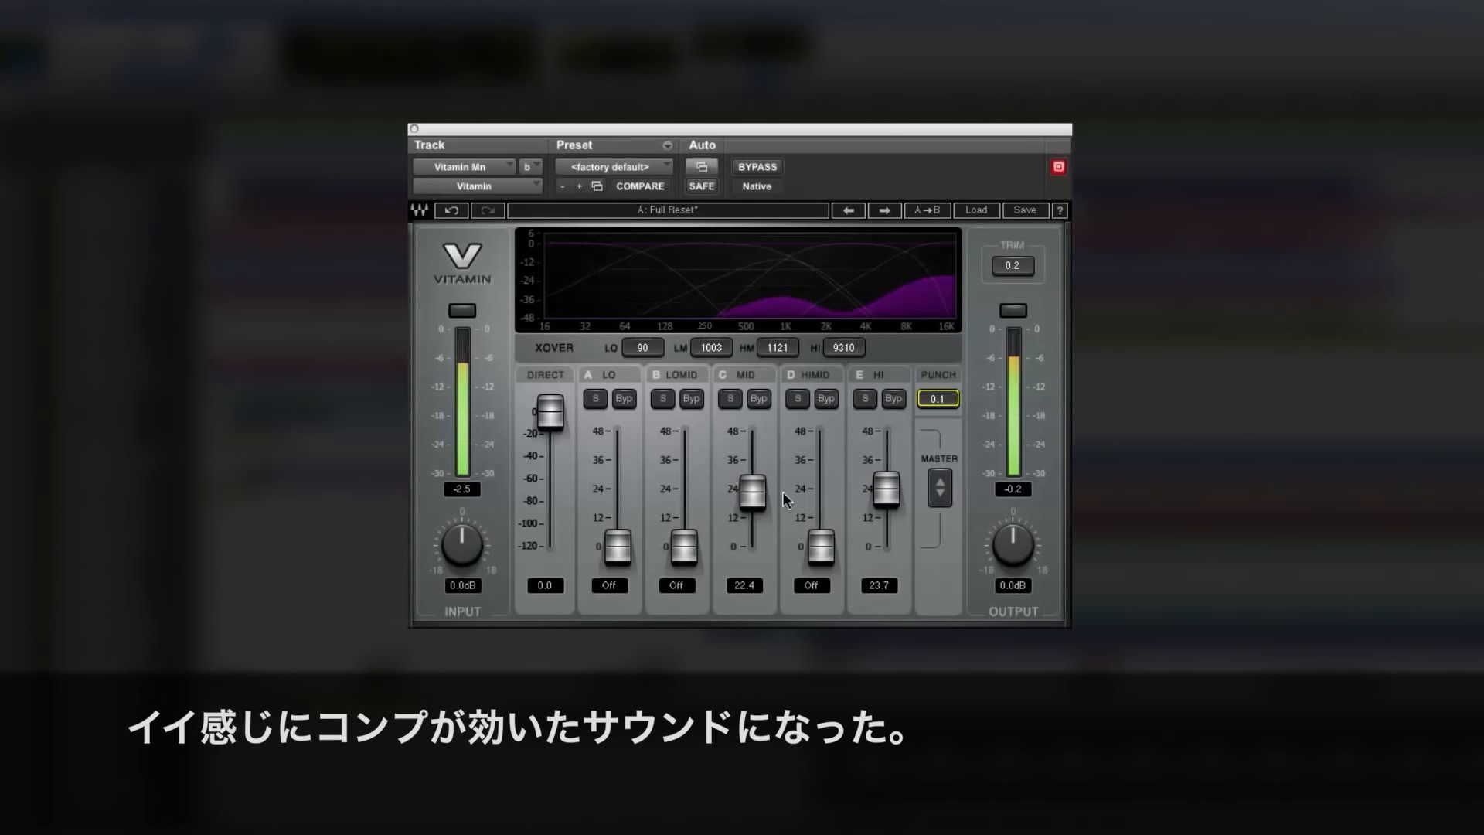
Set the vocal's MID fader to 21.3, HI to 24.2 and LOMID to 13.1, and compare the result with the bypassed signal
left_click_drag(752, 490, 752, 495)
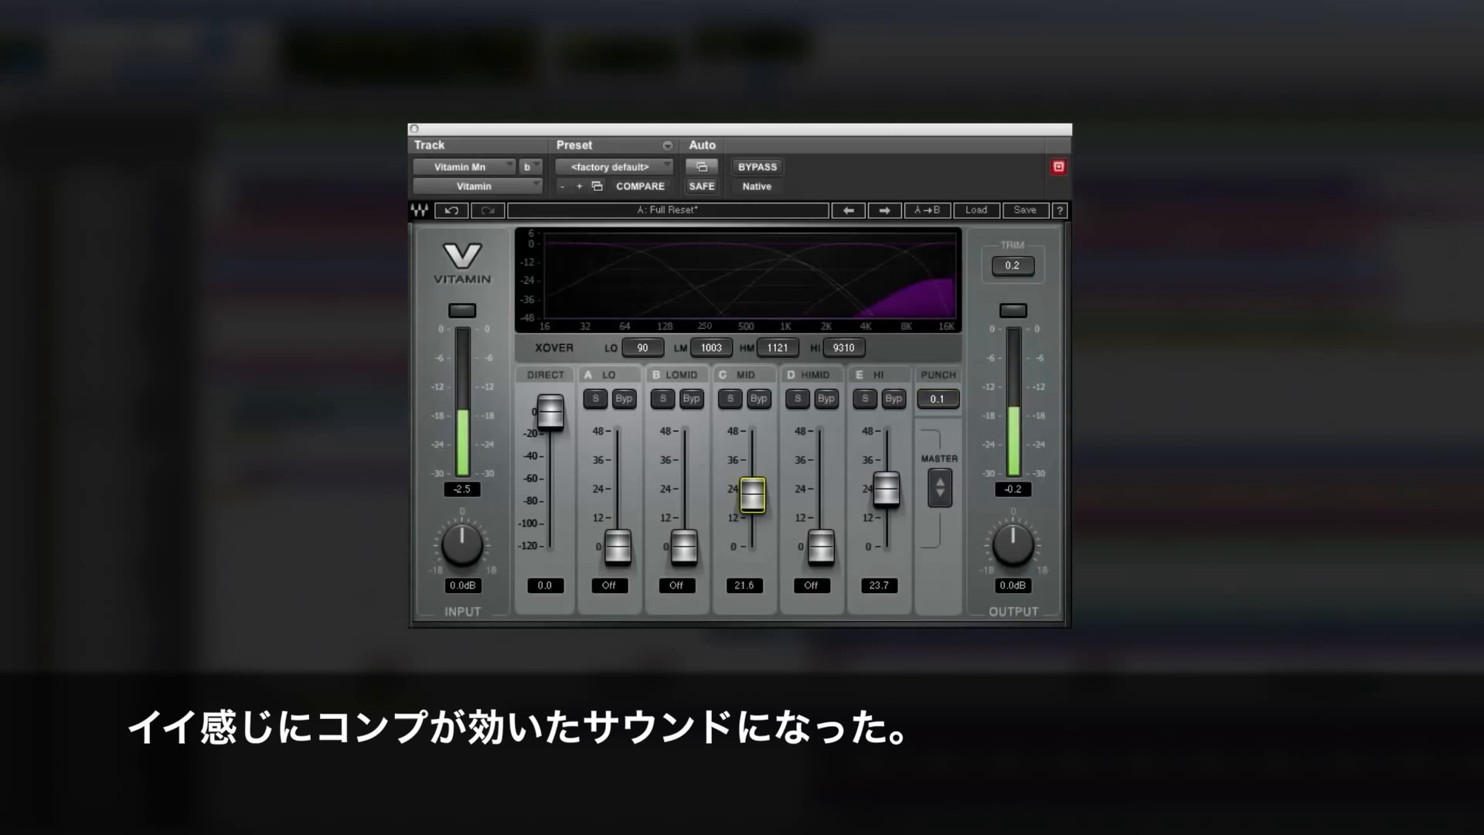
left_click_drag(889, 501, 893, 498)
left_click(820, 541)
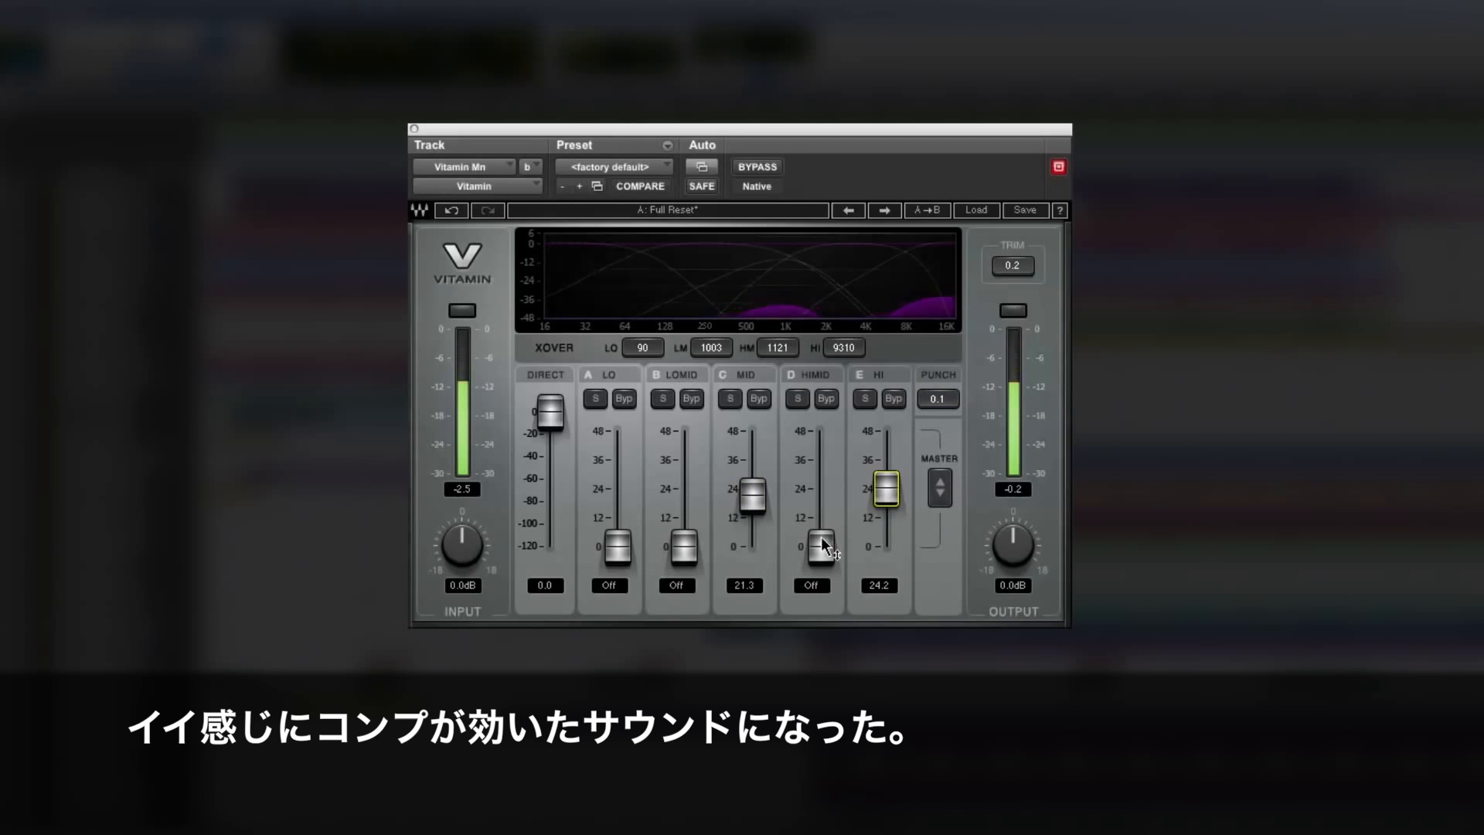
left_click_drag(684, 546, 684, 488)
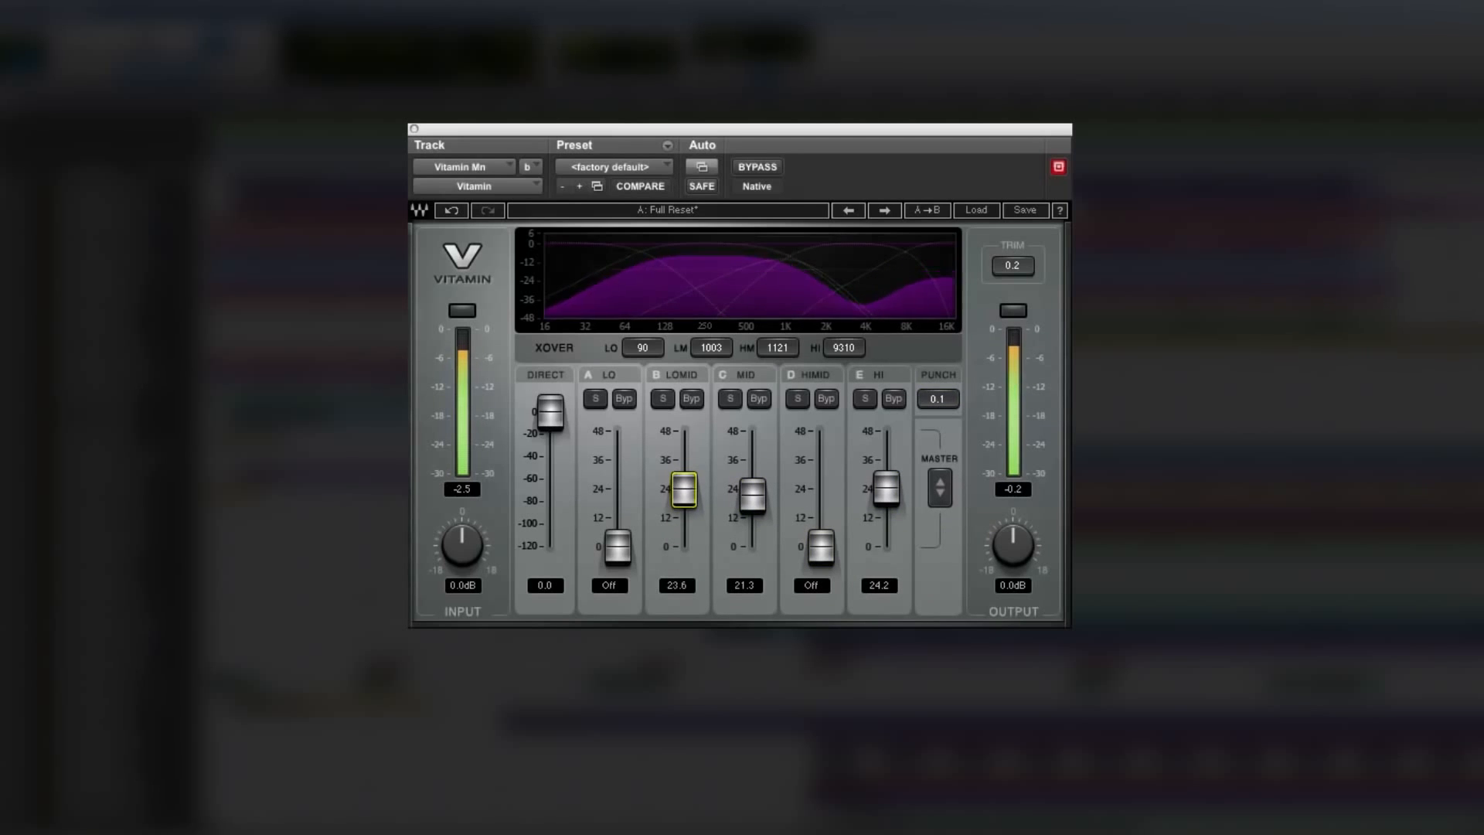
left_click_drag(684, 489, 684, 515)
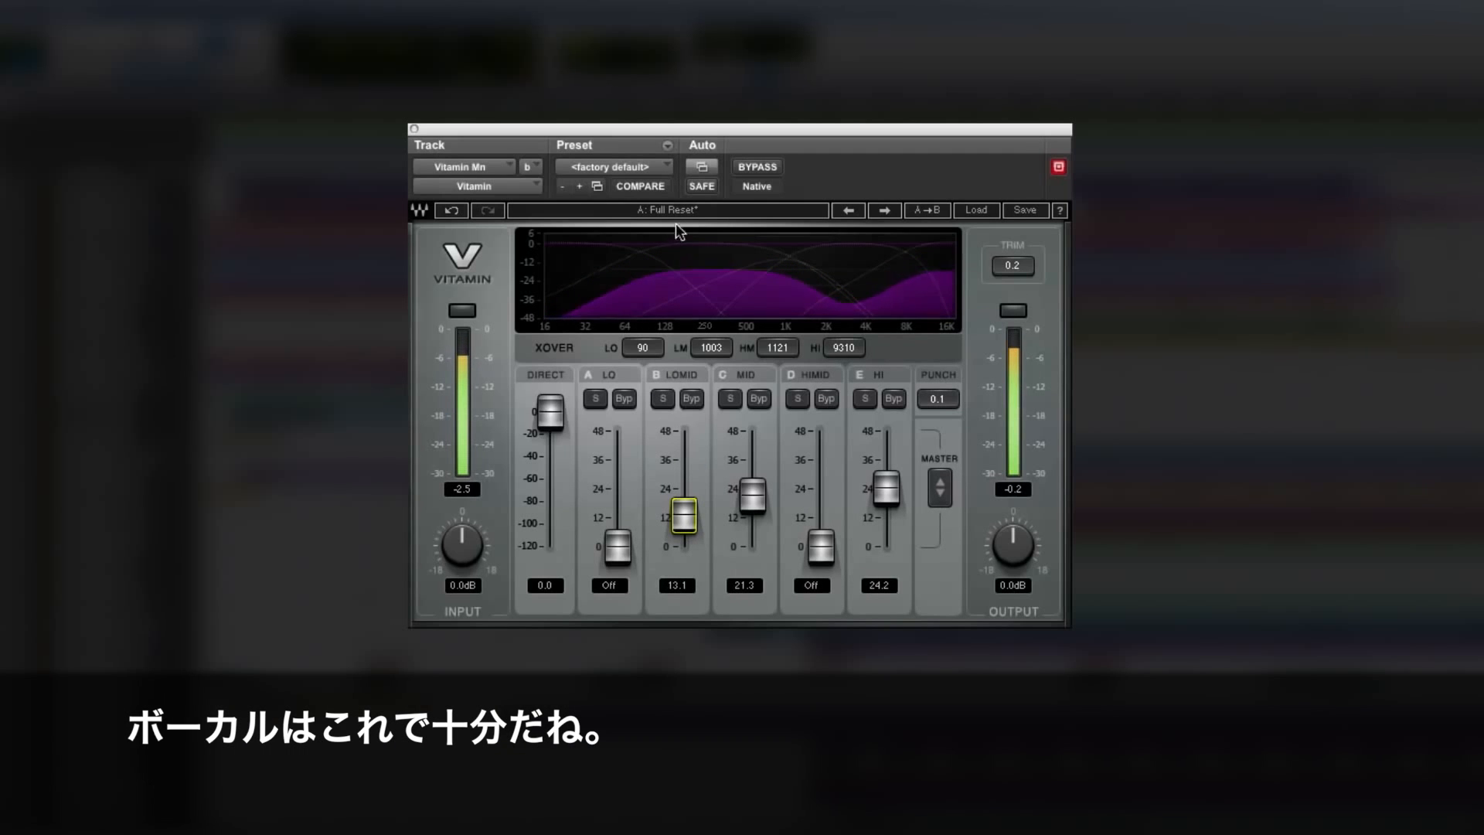
left_click(756, 166)
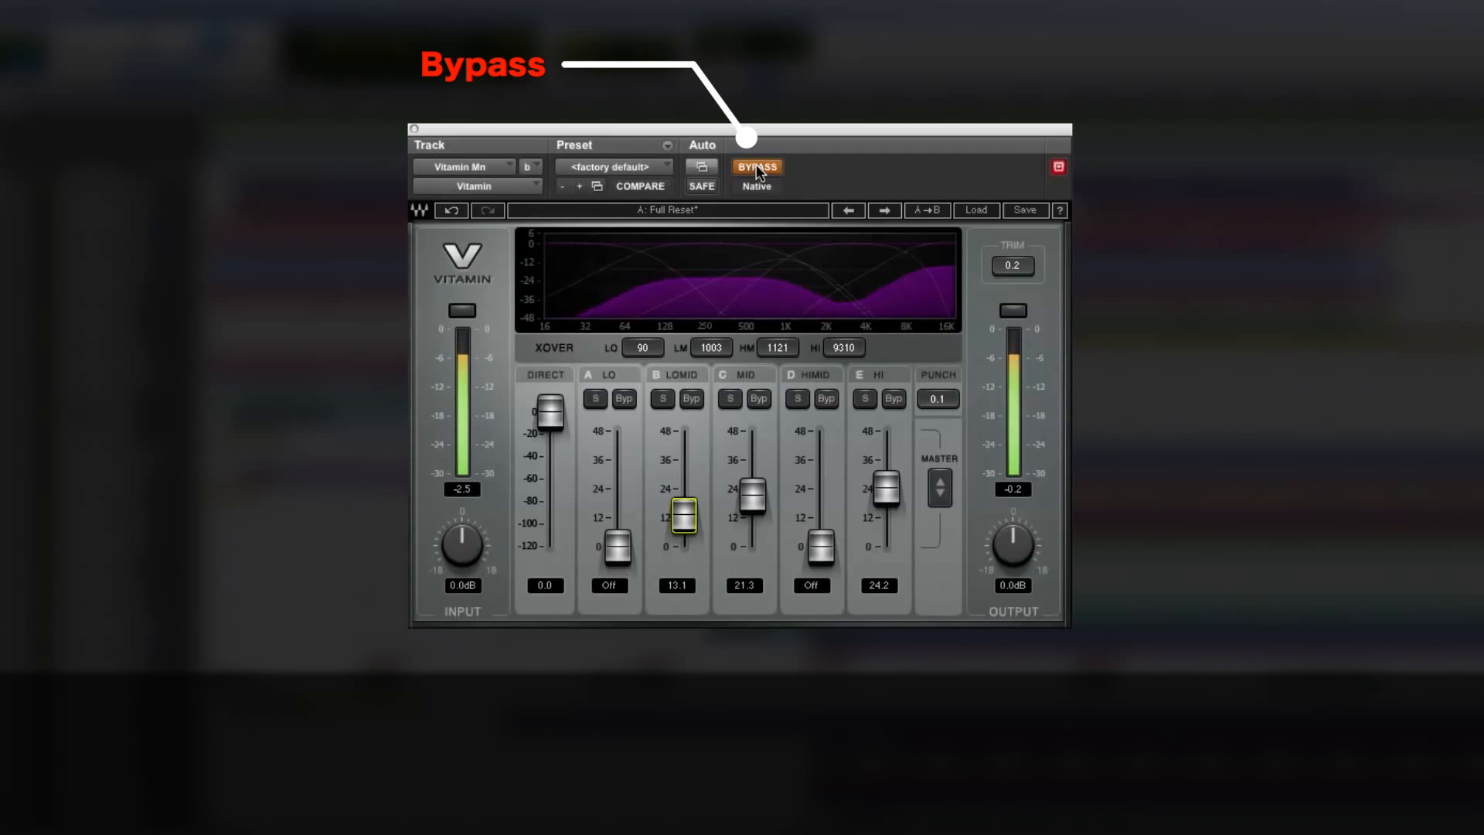
left_click(757, 167)
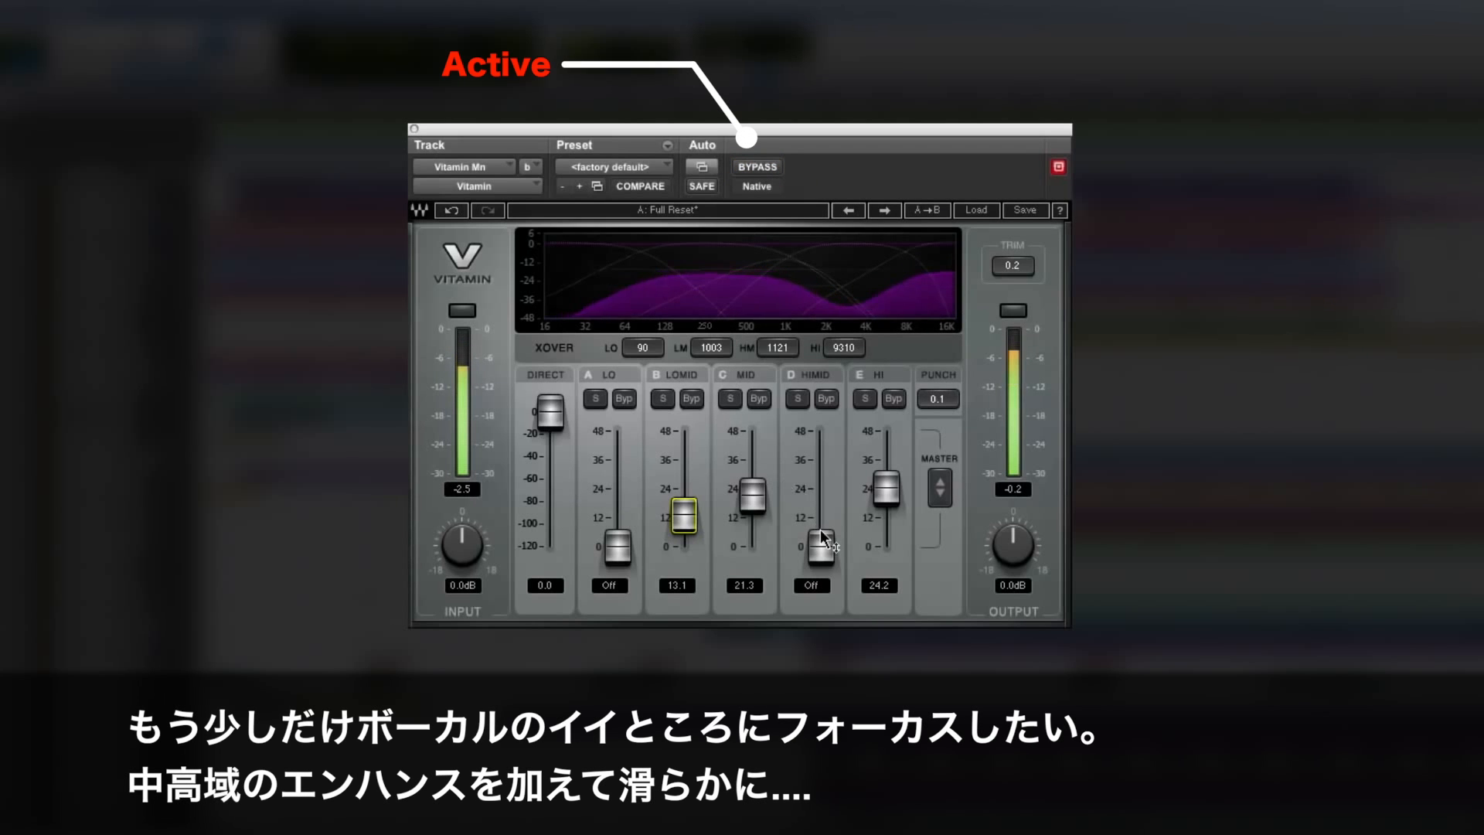
Raise the HIMID fader to 18.3 and compare the processed vocal with the bypassed signal
left_click_drag(818, 533, 817, 492)
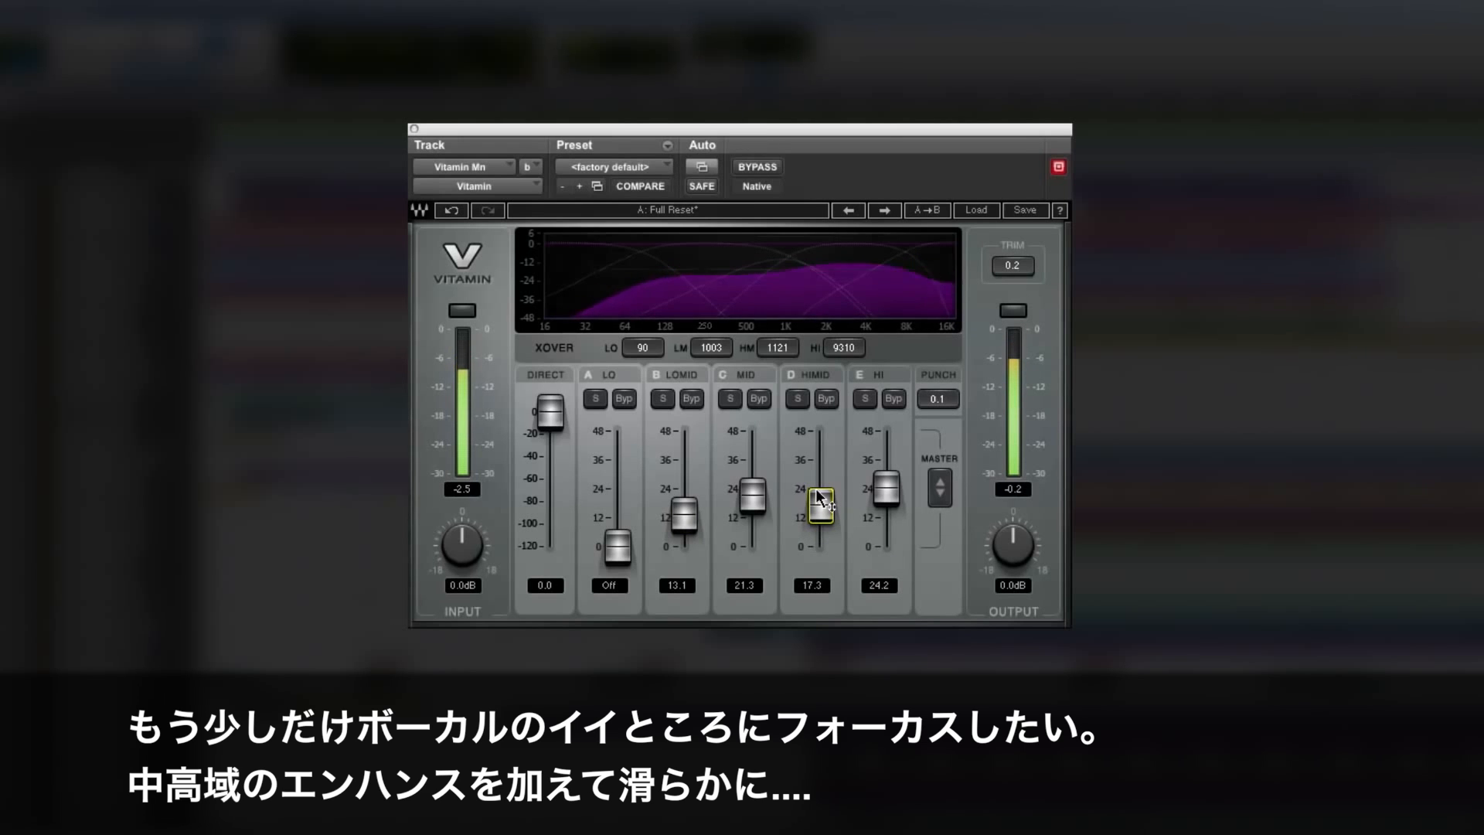
left_click_drag(817, 497, 817, 495)
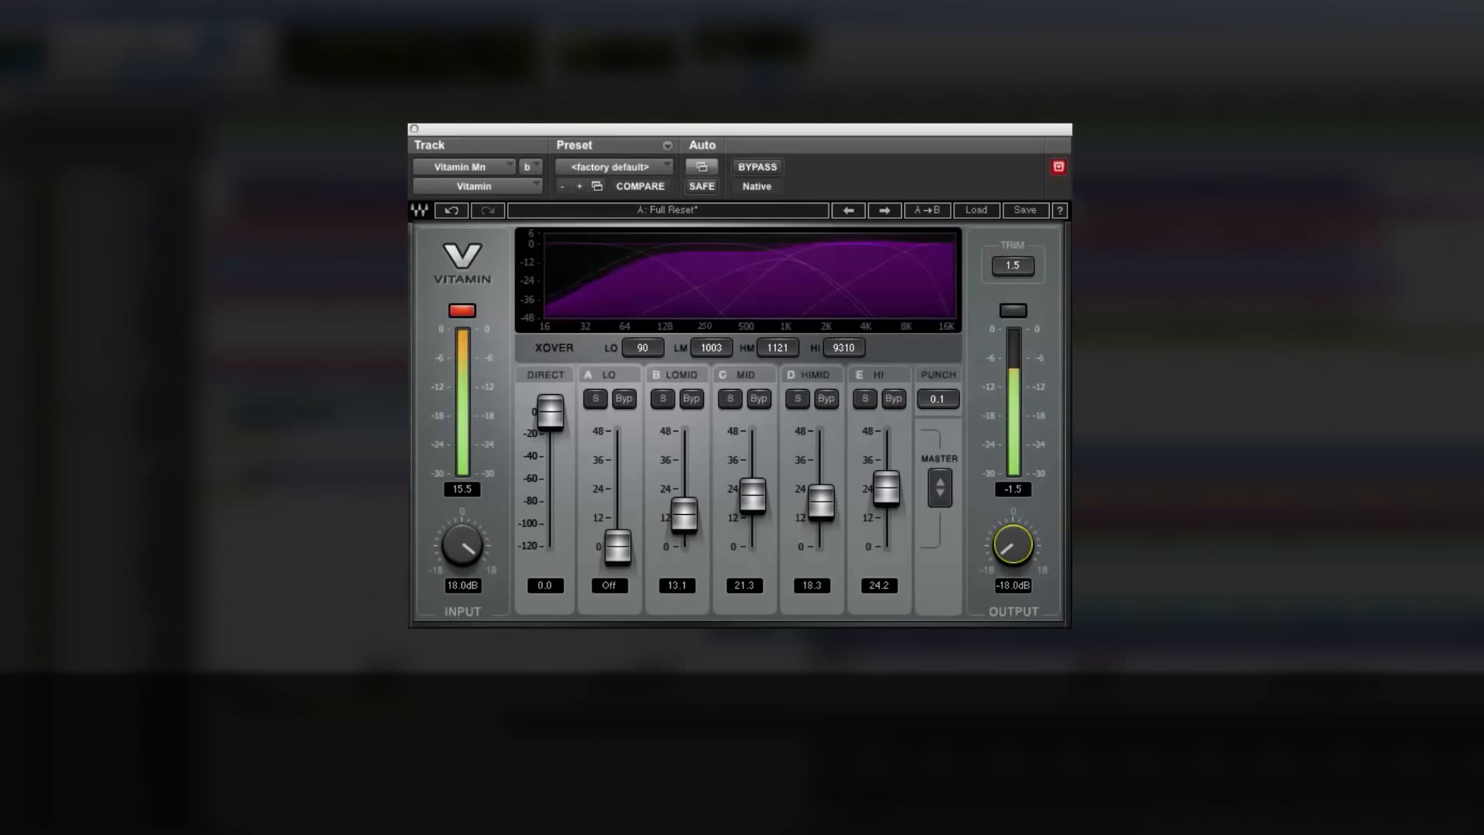
left_click(757, 168)
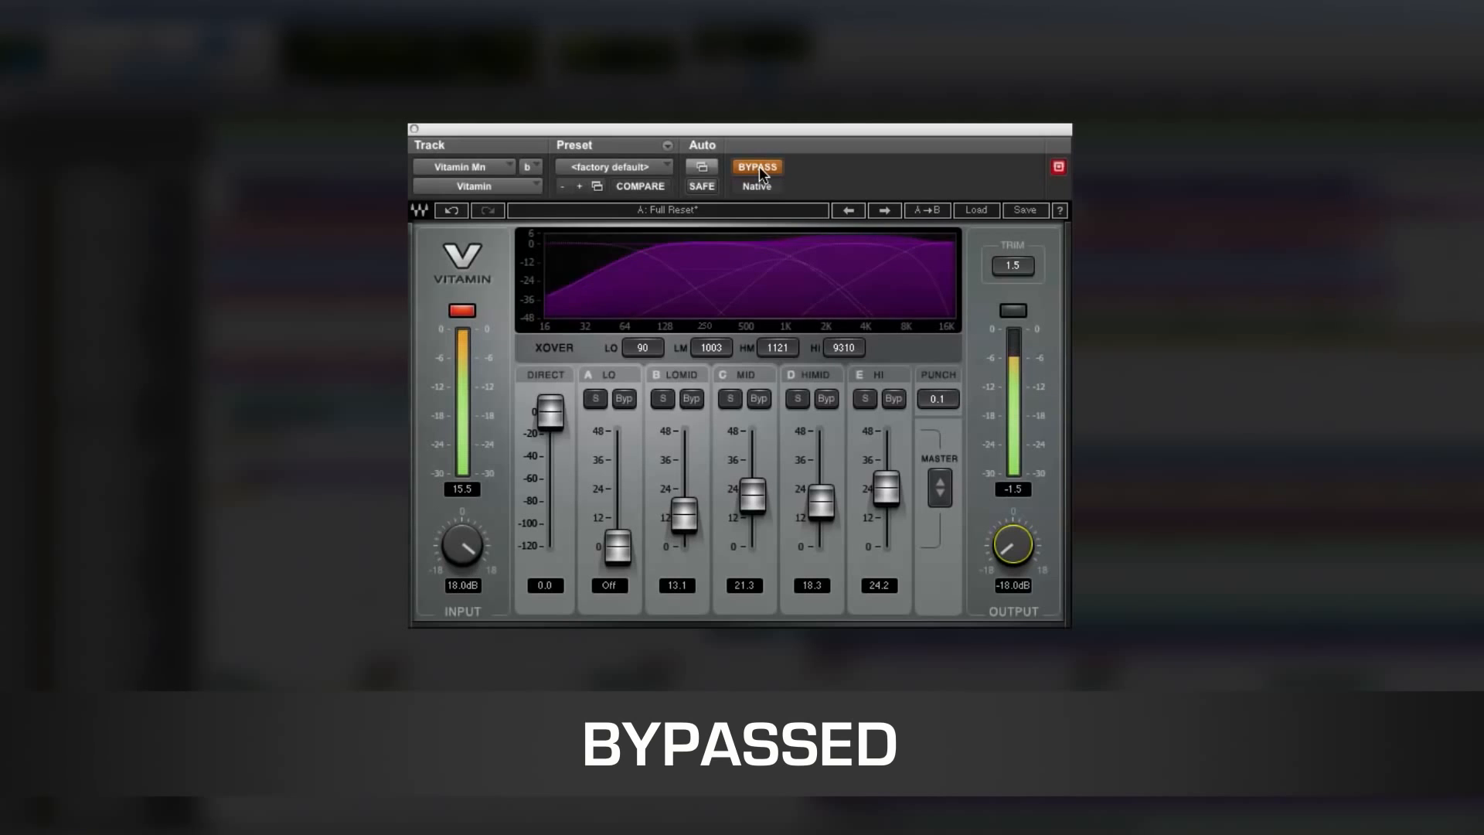
left_click(759, 169)
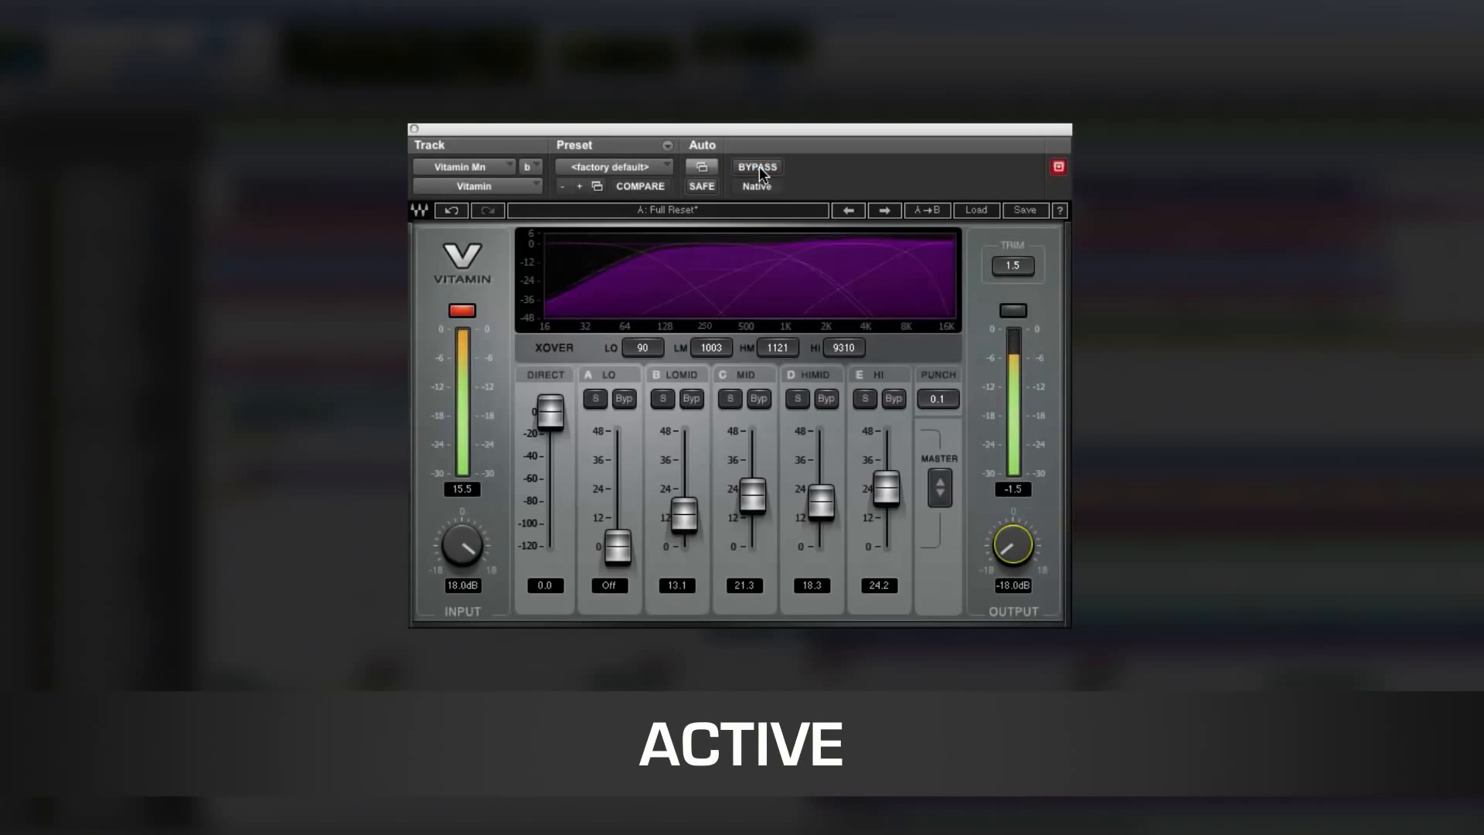